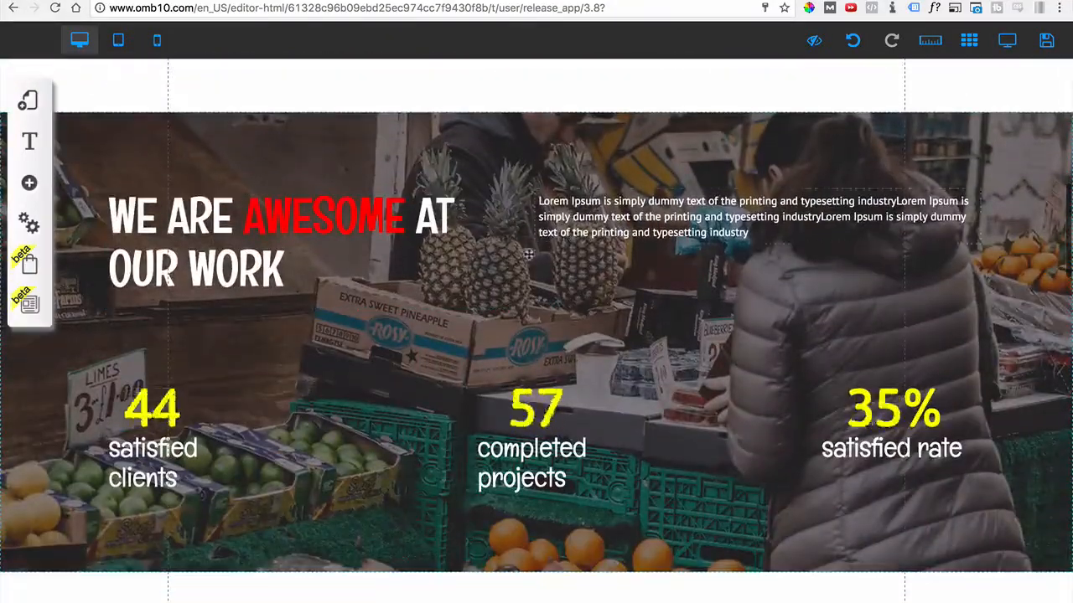
Add a plain full-width Google Maps element from the Contact elements to the blank area below the contact form.
scroll(508, 231, down, 3)
scroll(561, 222, down, 8)
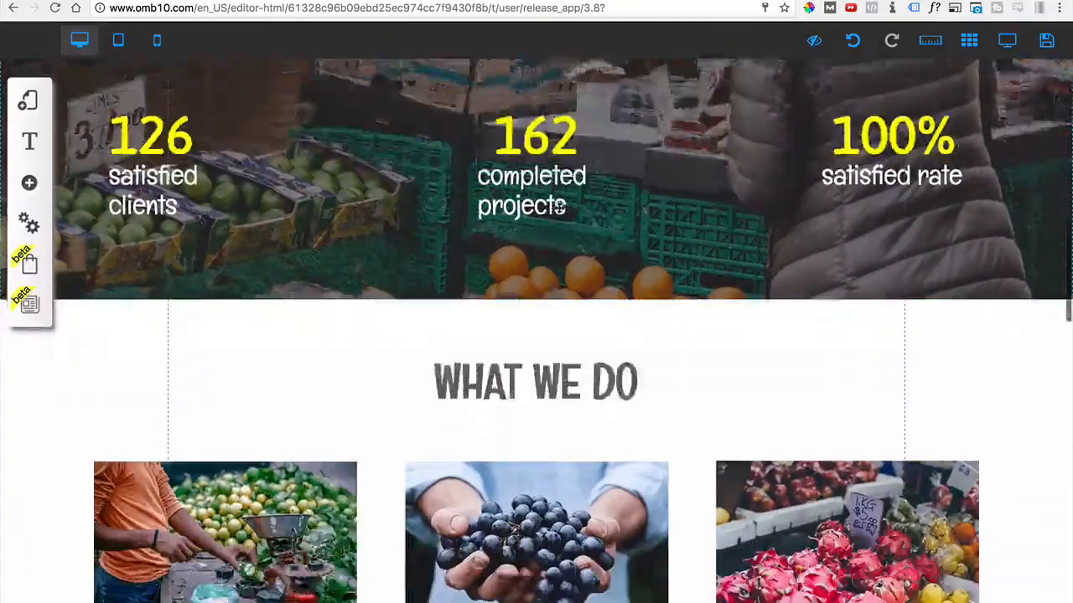
scroll(560, 223, down, 5)
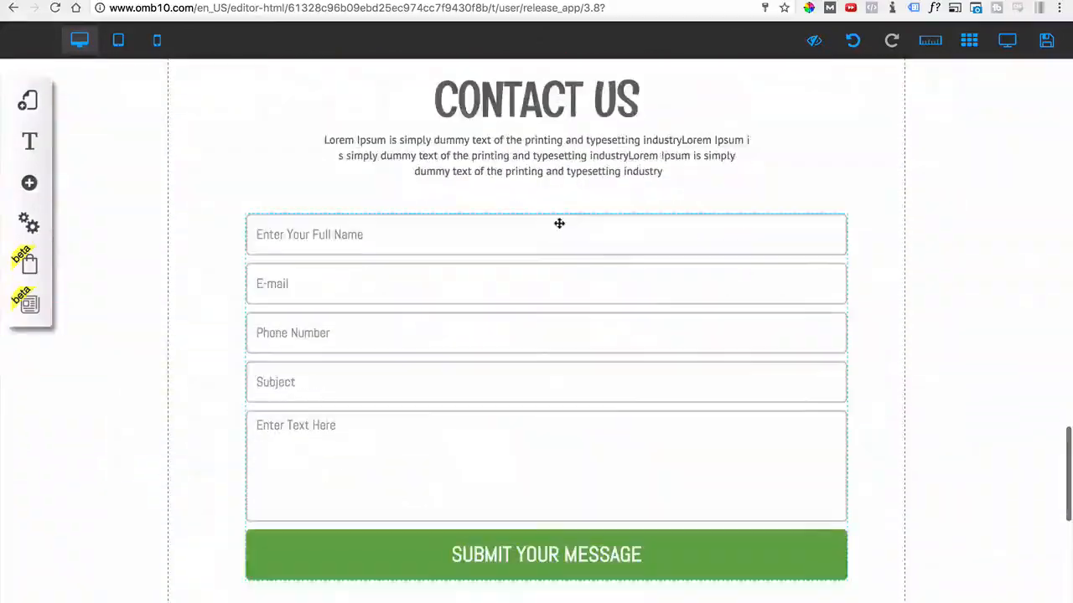
scroll(560, 274, down, 7)
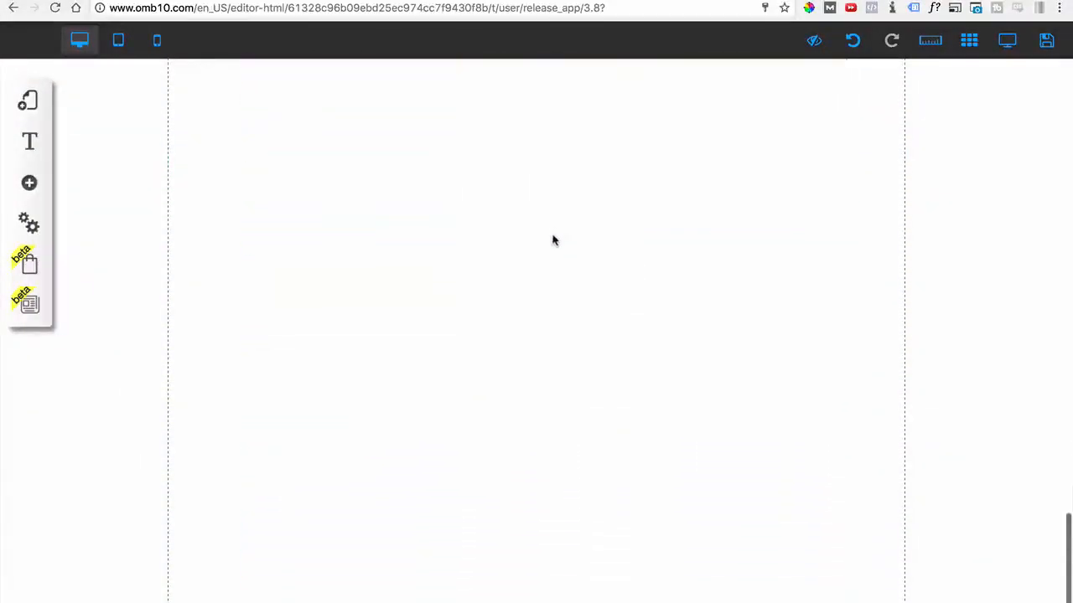
scroll(594, 484, up, 6)
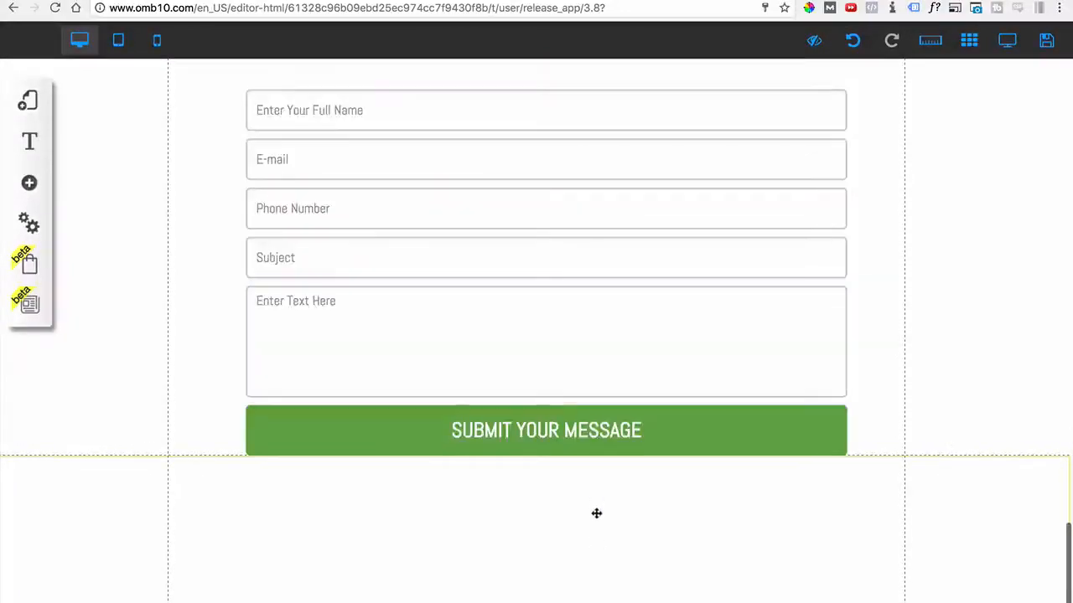
scroll(597, 526, down, 6)
scroll(553, 345, up, 5)
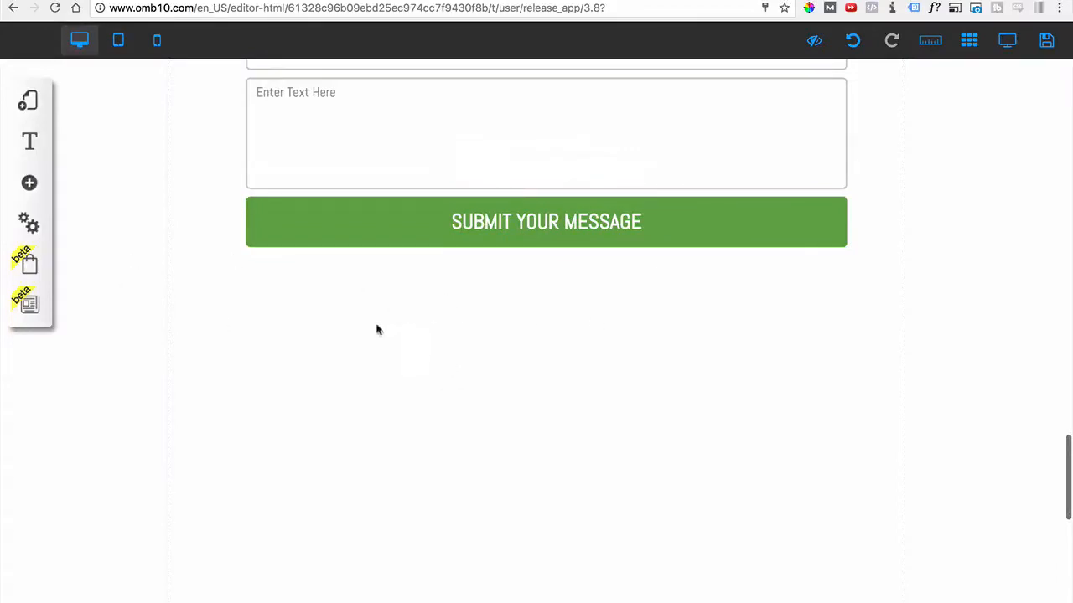
click(30, 186)
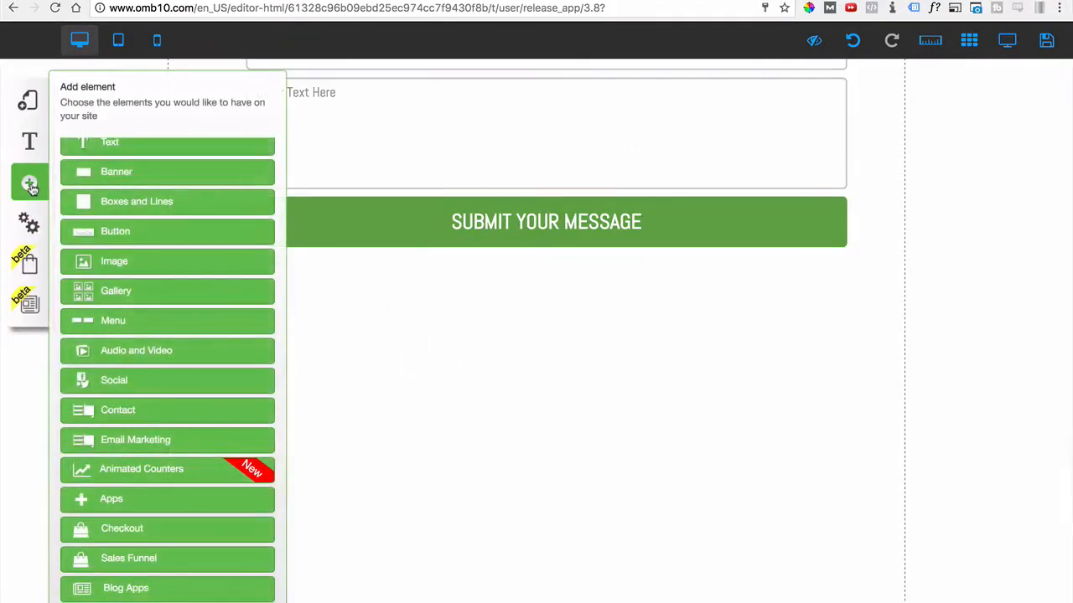
click(114, 411)
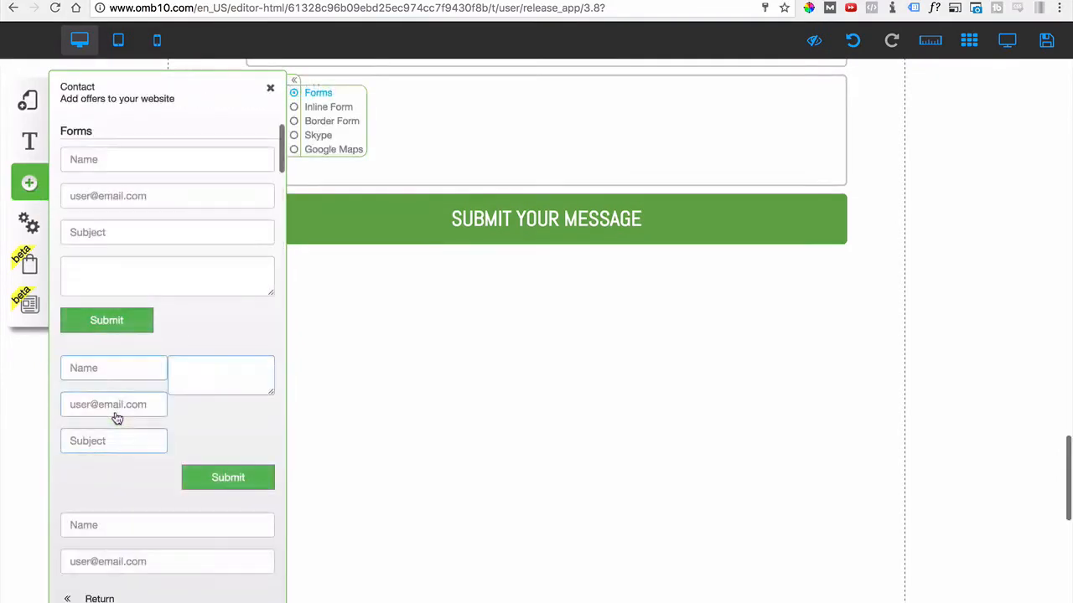
click(332, 151)
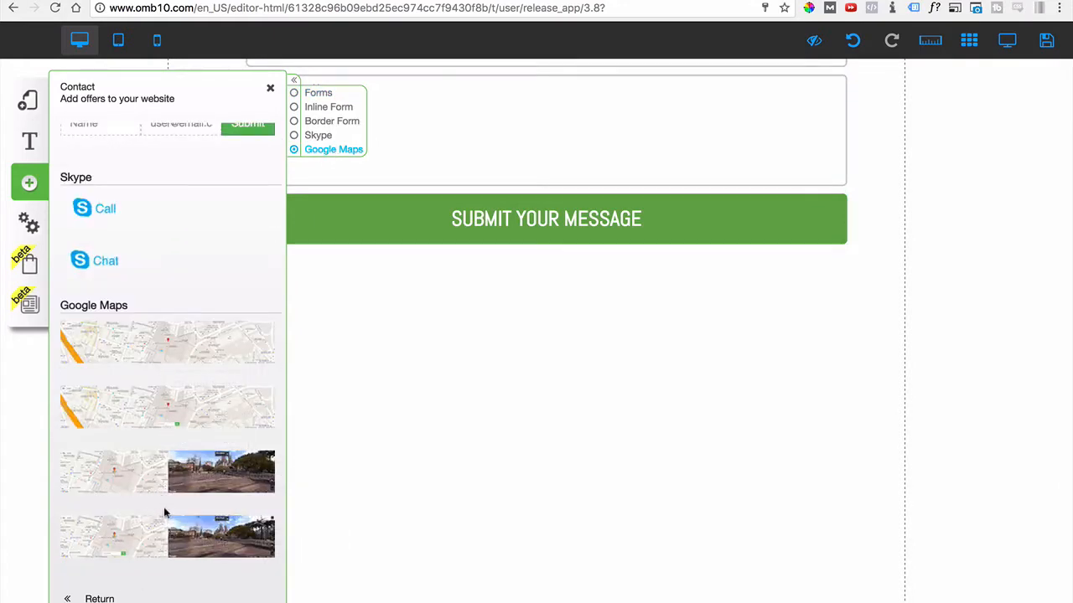
click(194, 353)
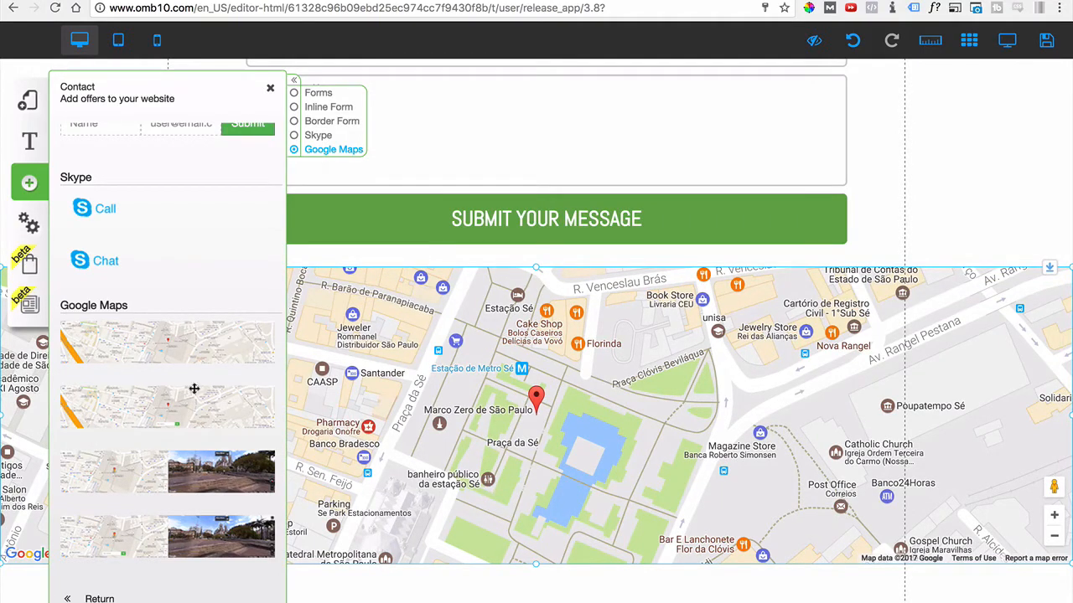
Place the Google Maps element with the address search field below the form and delete the plain map.
mouse_move(168, 392)
mouse_down()
mouse_move(477, 507)
mouse_move(482, 423)
mouse_move(460, 412)
mouse_up()
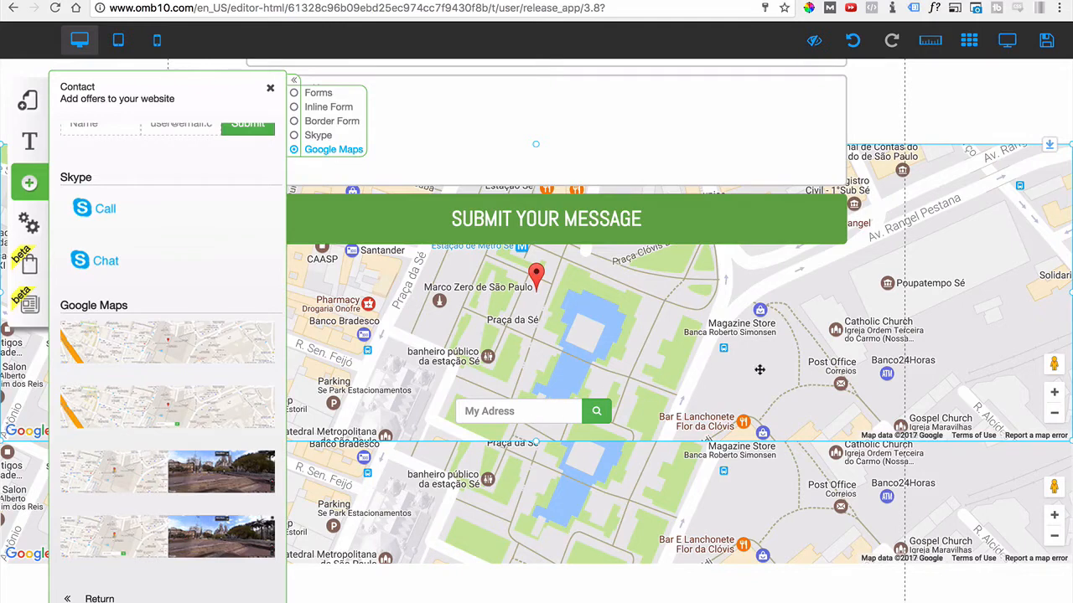
click(539, 510)
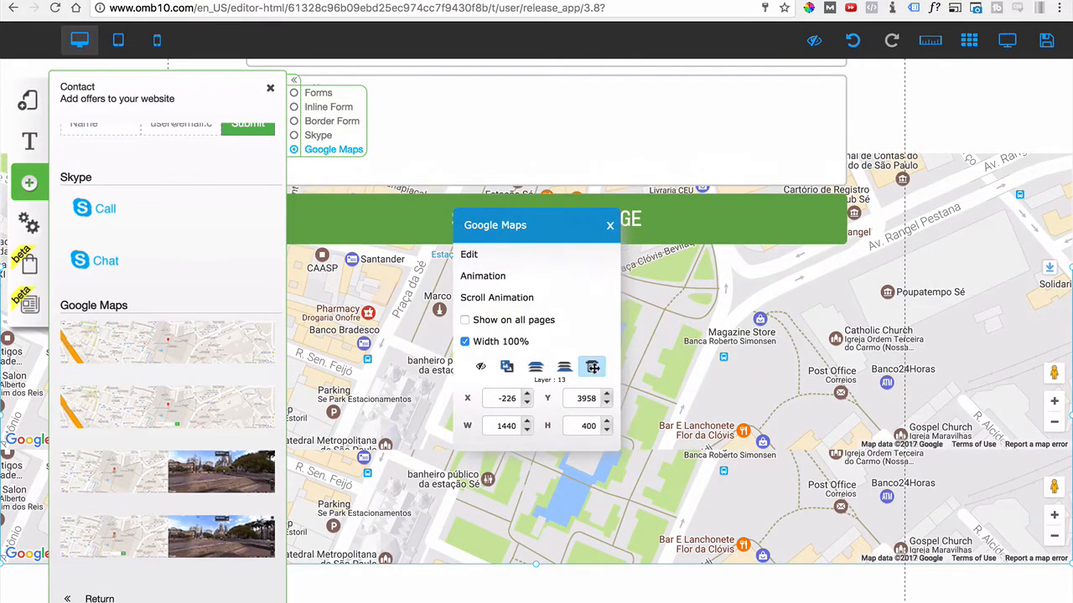
click(592, 367)
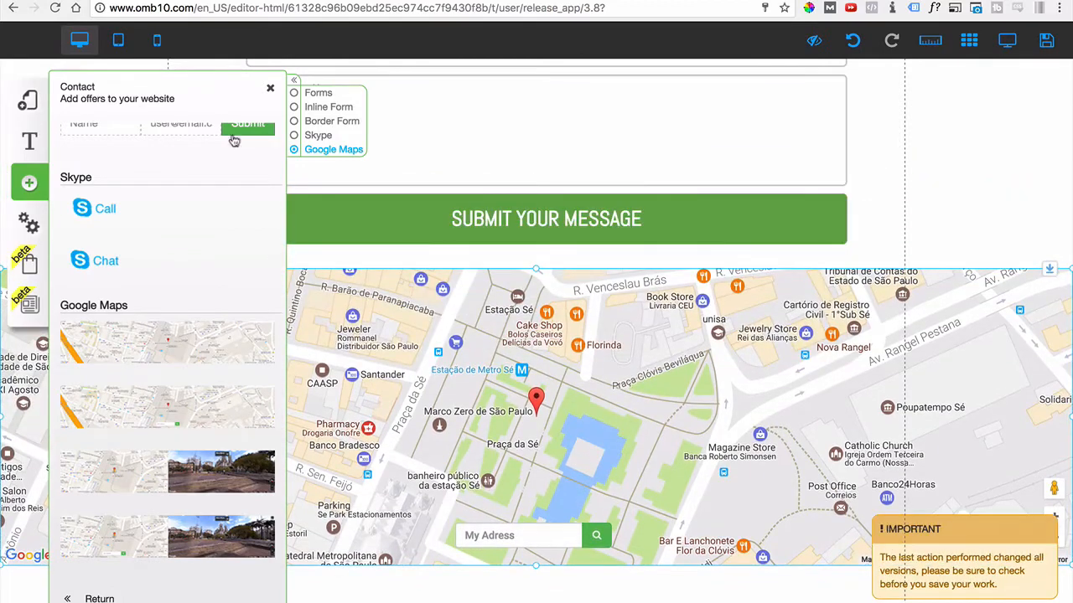
Move the map down slightly to leave a gap below the form's submit button and enlarge its height to about 485.
click(268, 89)
drag(477, 357, 476, 407)
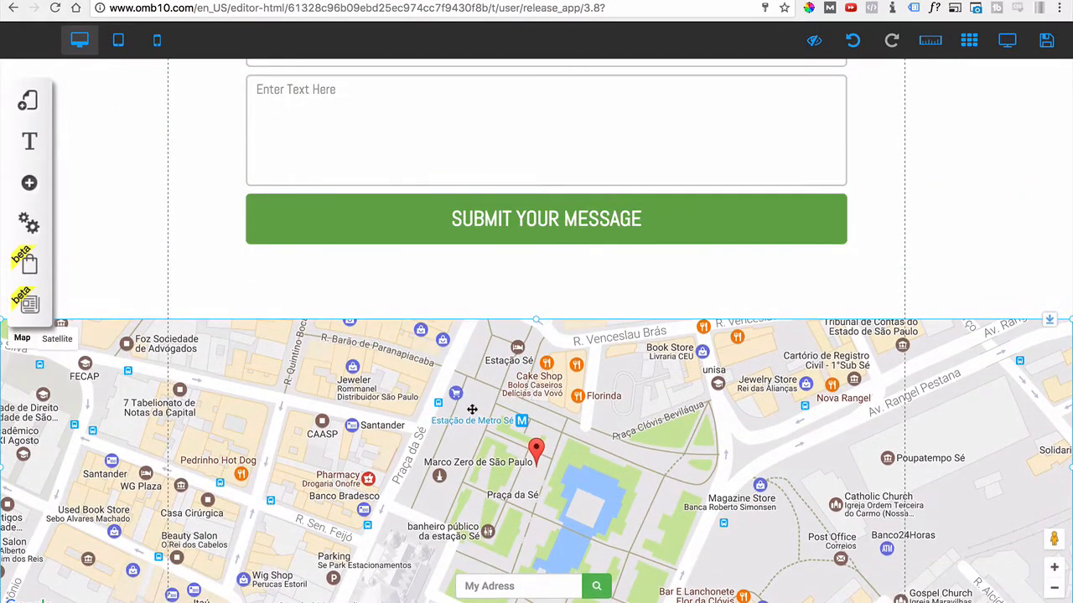
scroll(452, 386, down, 3)
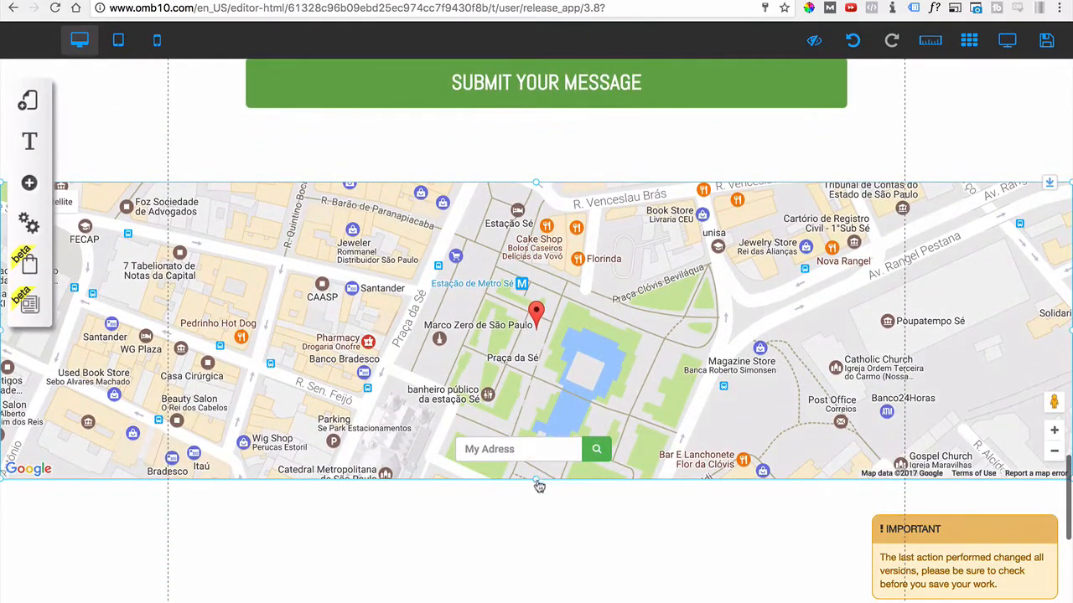
drag(539, 486, 525, 542)
Edit the Google Maps element and set its address to "Orlando, Florida".
click(613, 362)
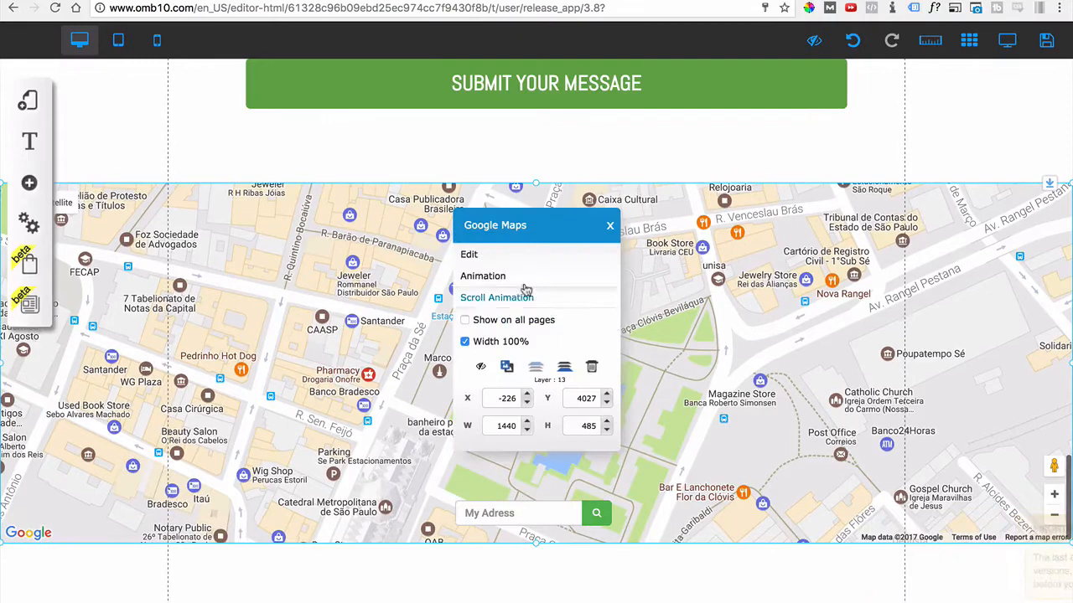
click(478, 255)
drag(349, 251, 258, 270)
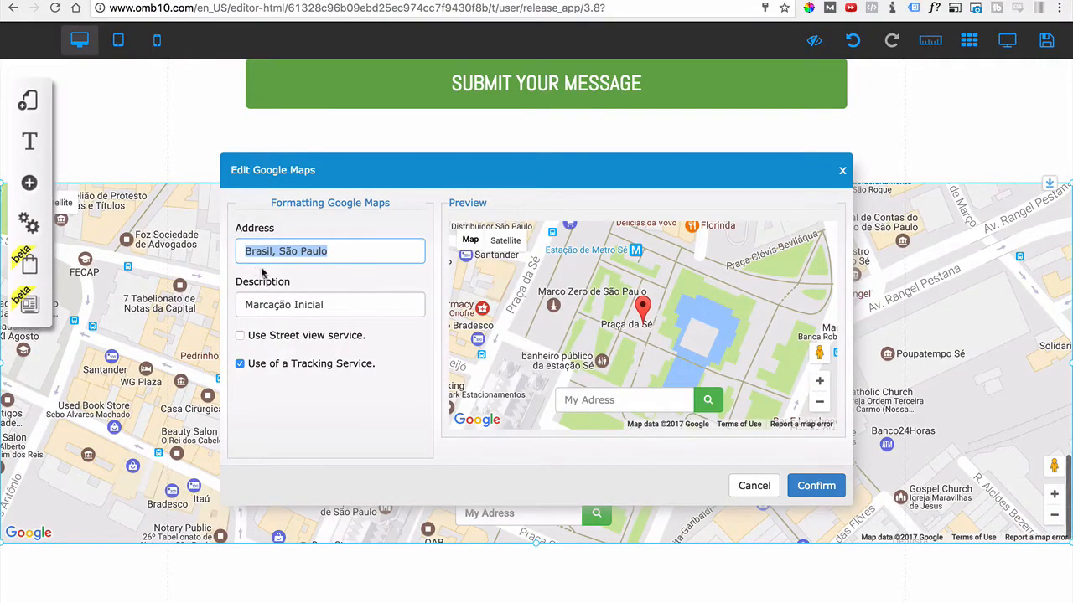
click(344, 253)
drag(364, 253, 235, 250)
text(Orlando, Florida)
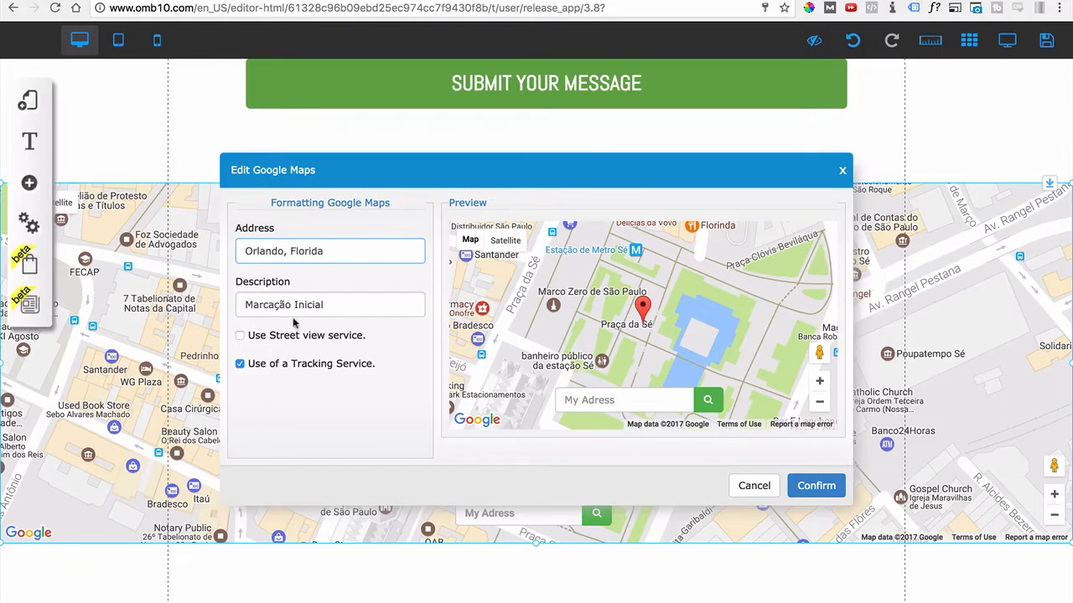
Set the map's description to "This is my business".
click(314, 310)
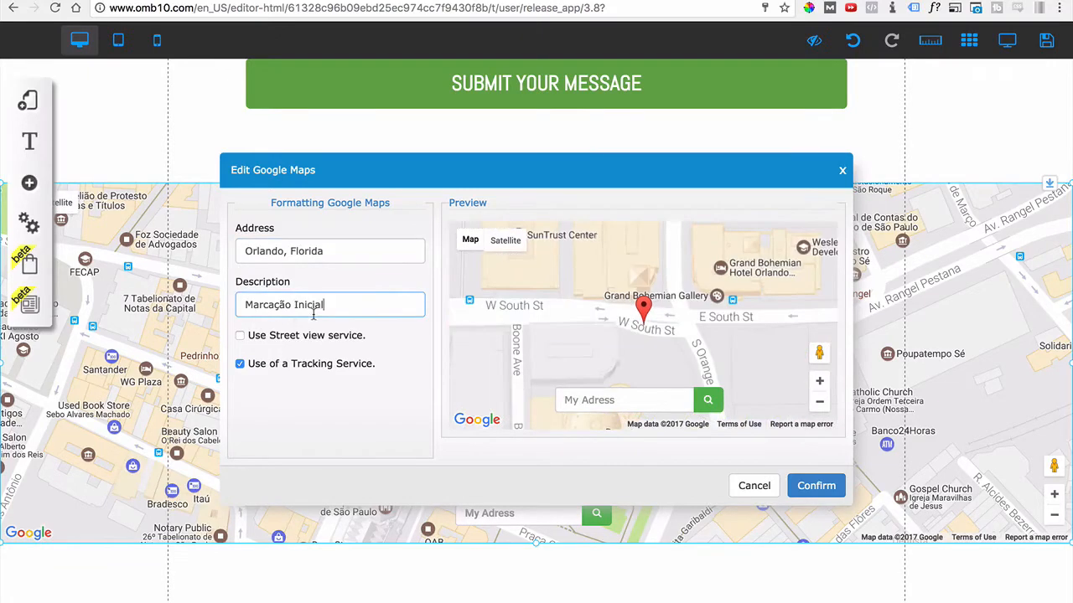
drag(333, 304, 272, 324)
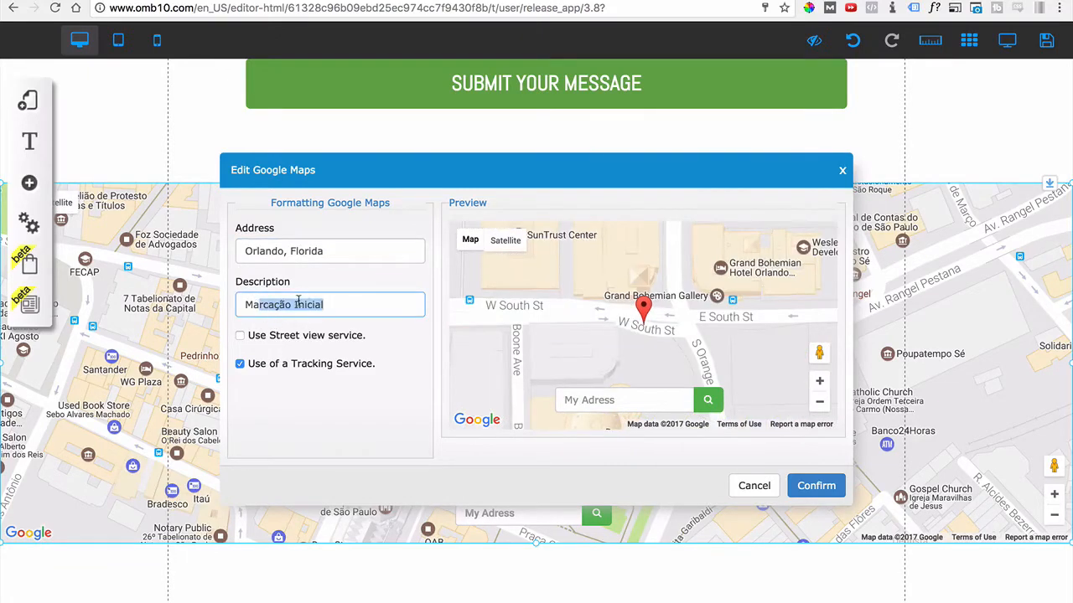
click(332, 304)
drag(333, 304, 226, 304)
text(This is my business)
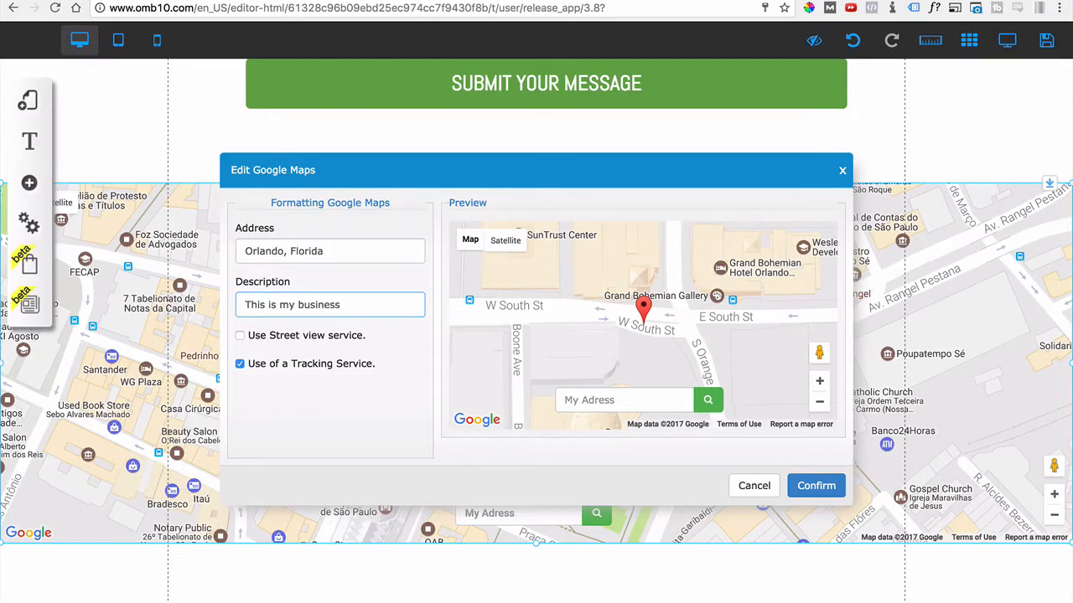
Preview the map with the Street View service, turn that service off again and apply the map settings.
click(244, 339)
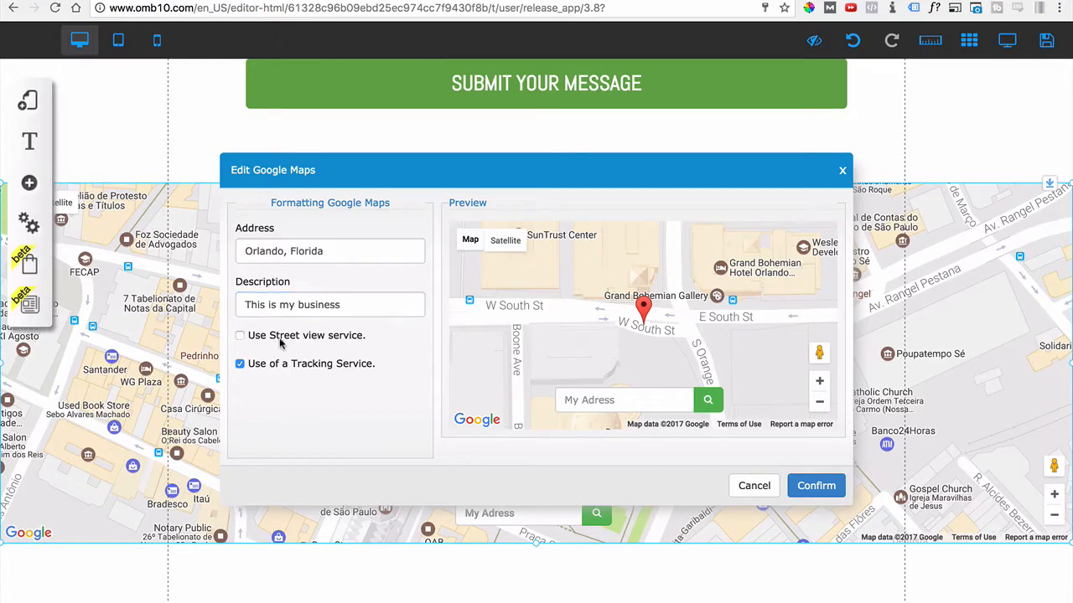
click(241, 337)
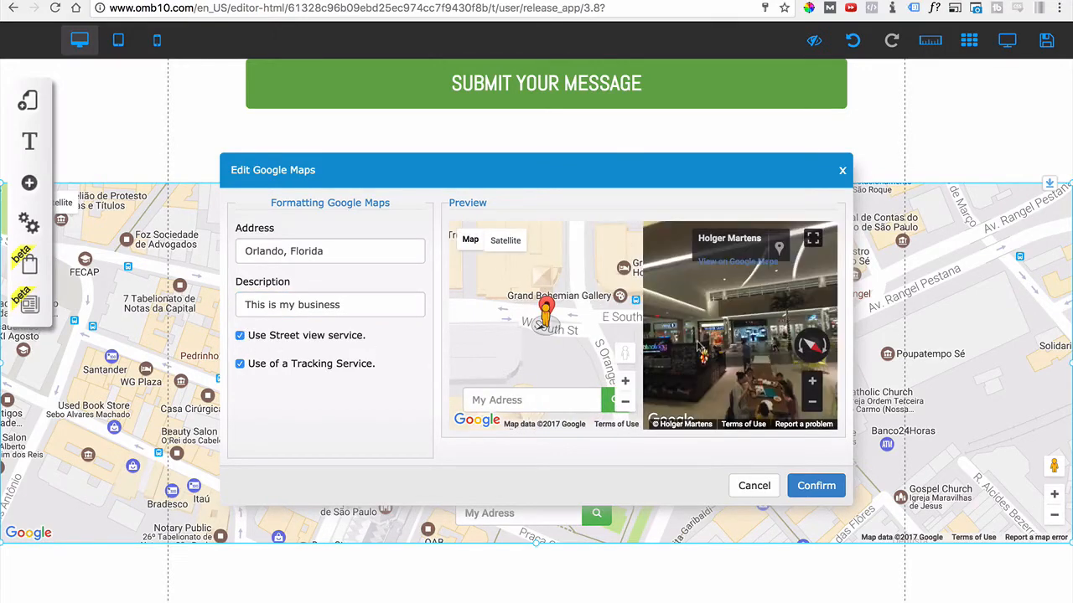
click(240, 336)
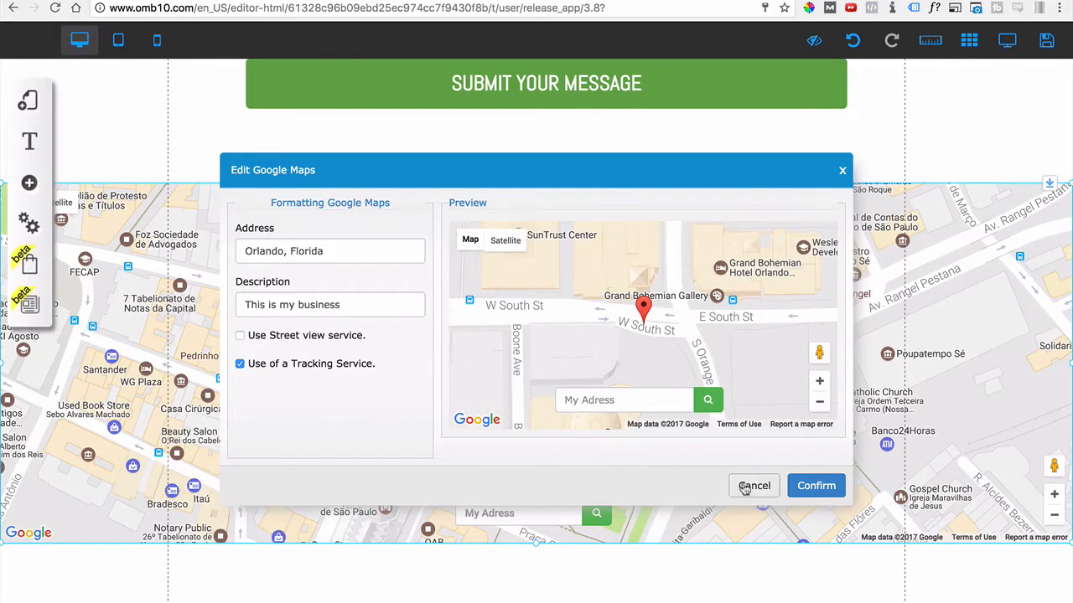
click(805, 485)
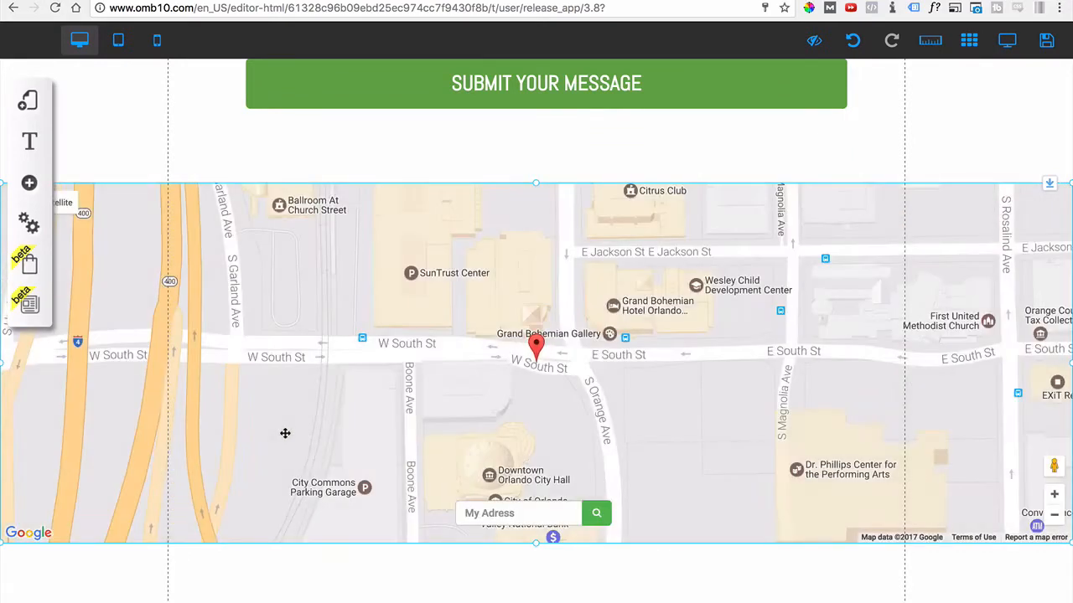
Examine the map's placement below the contact form and the empty footer area beneath it.
scroll(536, 402, down, 1)
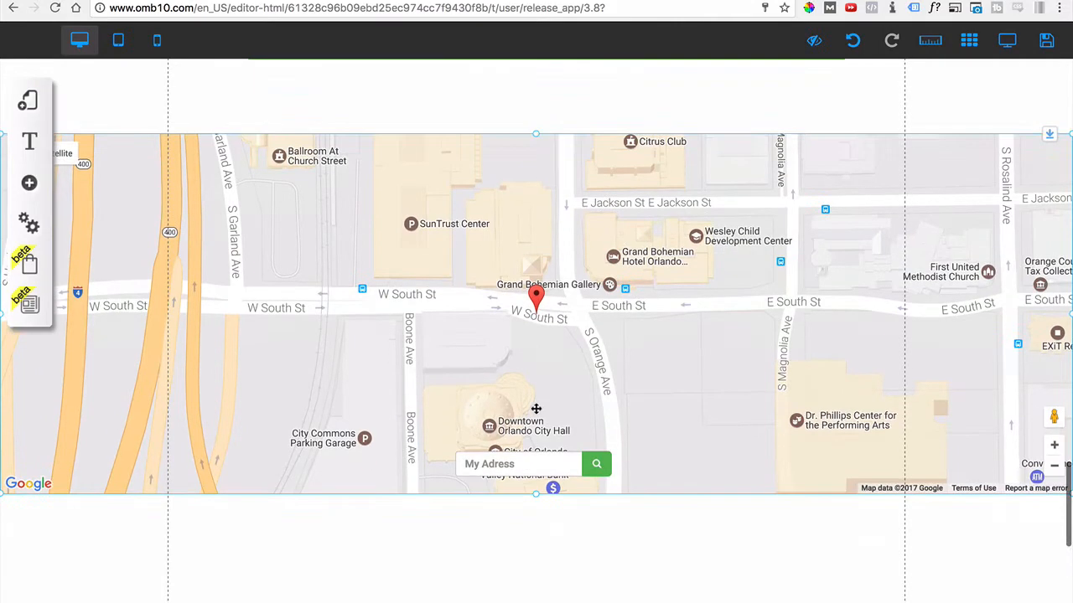
scroll(630, 358, down, 1)
scroll(629, 360, up, 4)
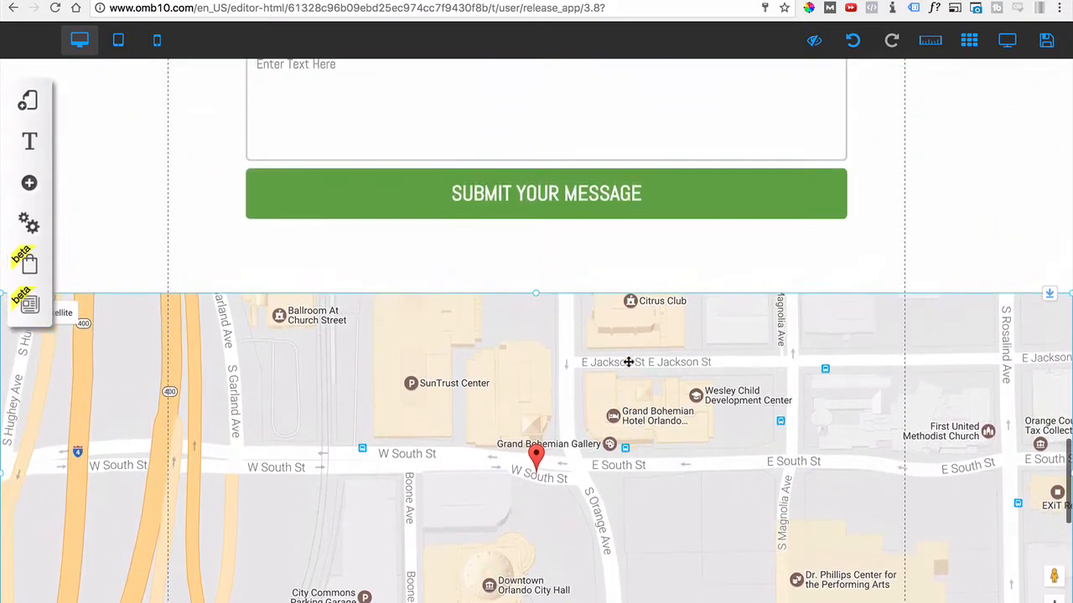
scroll(620, 359, down, 10)
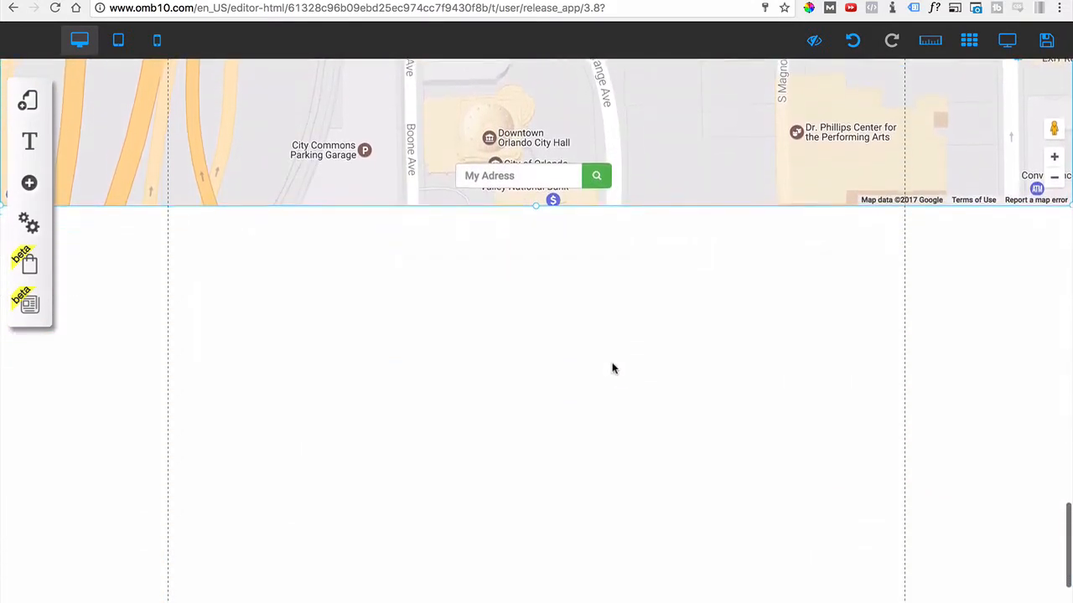
scroll(679, 515, up, 8)
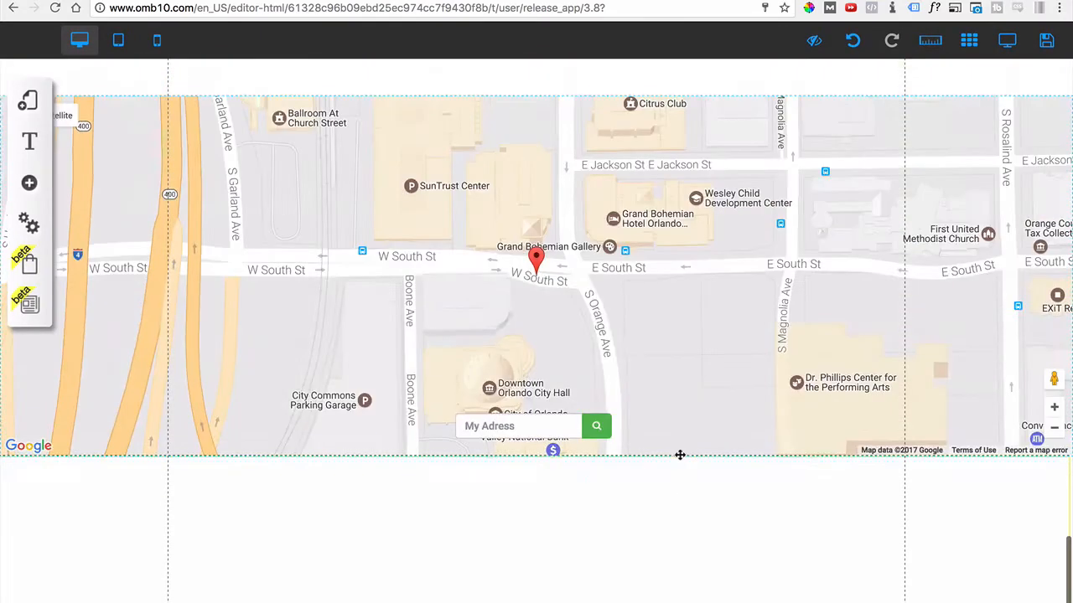
scroll(576, 286, up, 1)
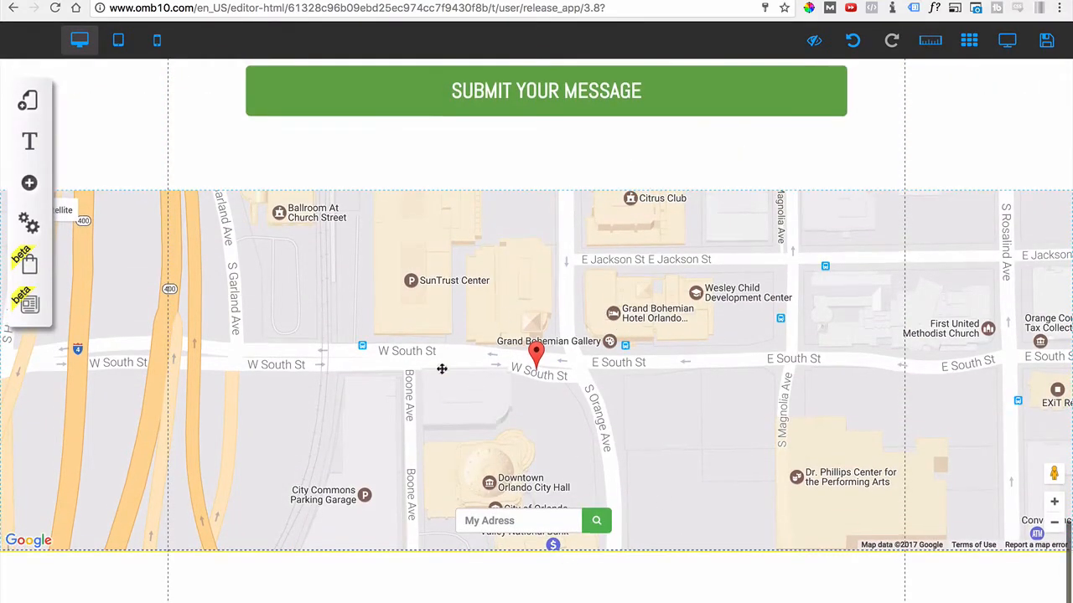
scroll(442, 369, down, 1)
scroll(537, 268, down, 1)
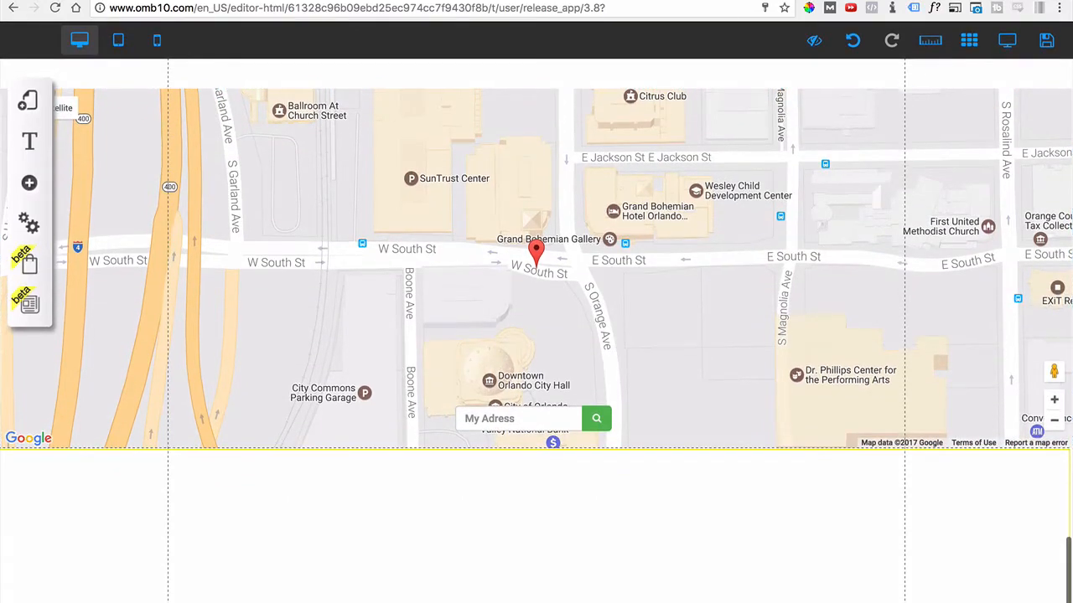
scroll(537, 335, down, 1)
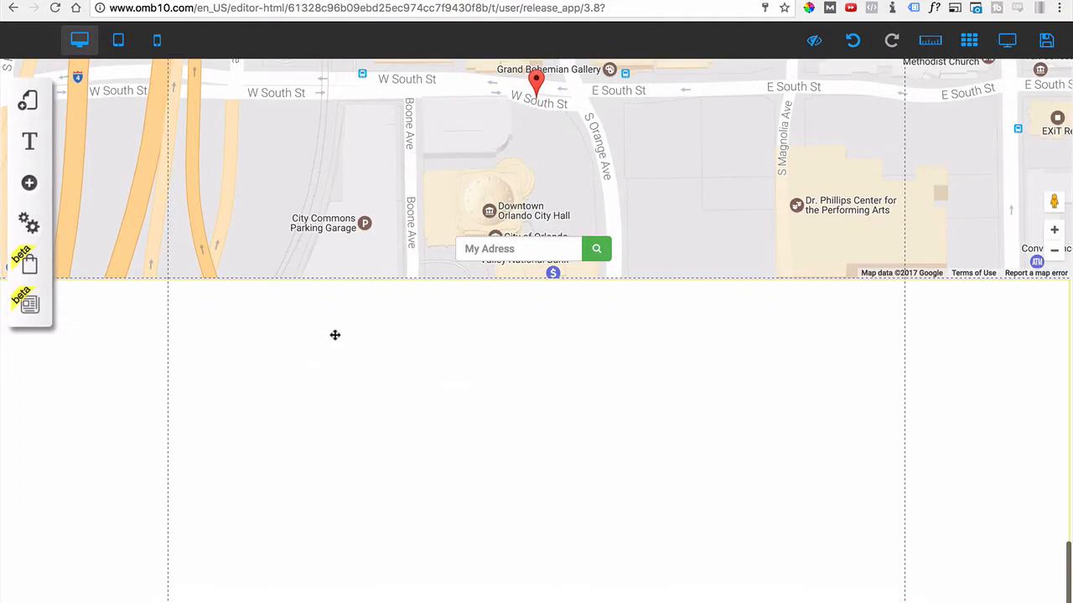
Edit the footer's appearance and choose the full-width style with a fluid background image and a single background color.
click(438, 432)
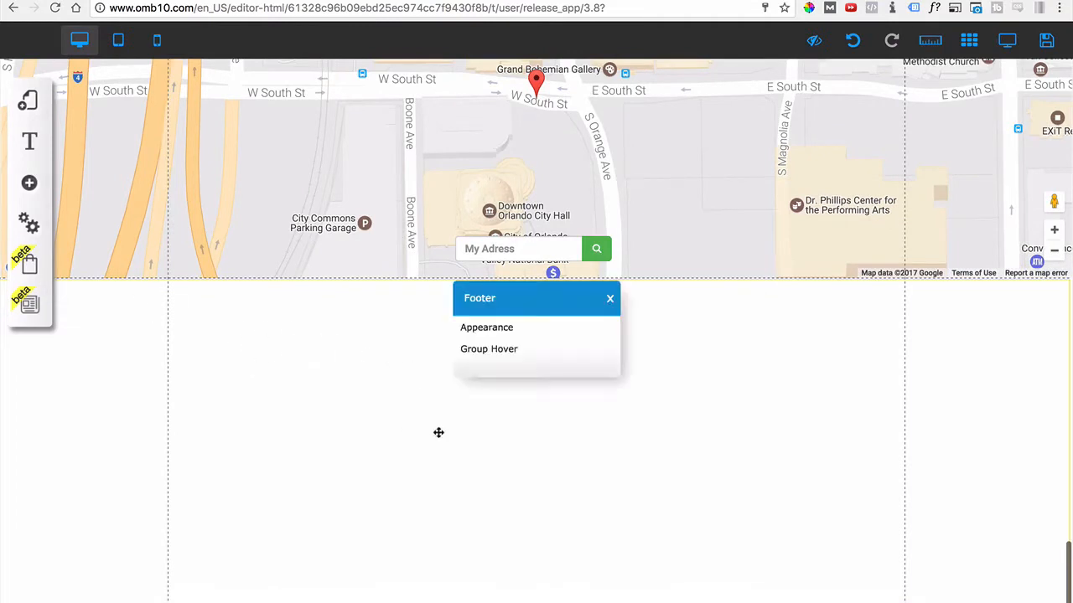
click(489, 329)
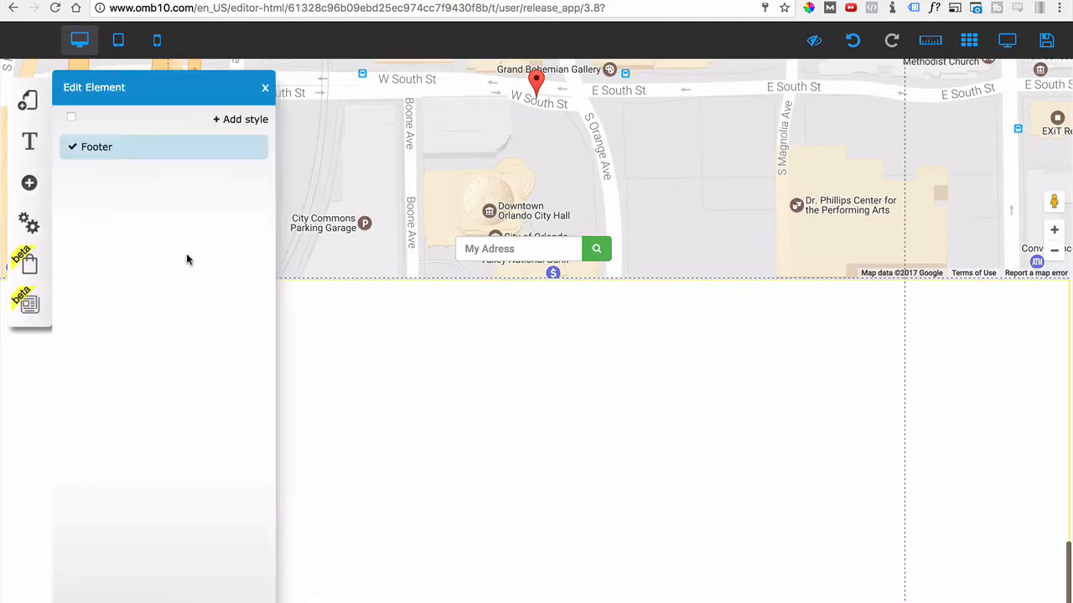
click(254, 149)
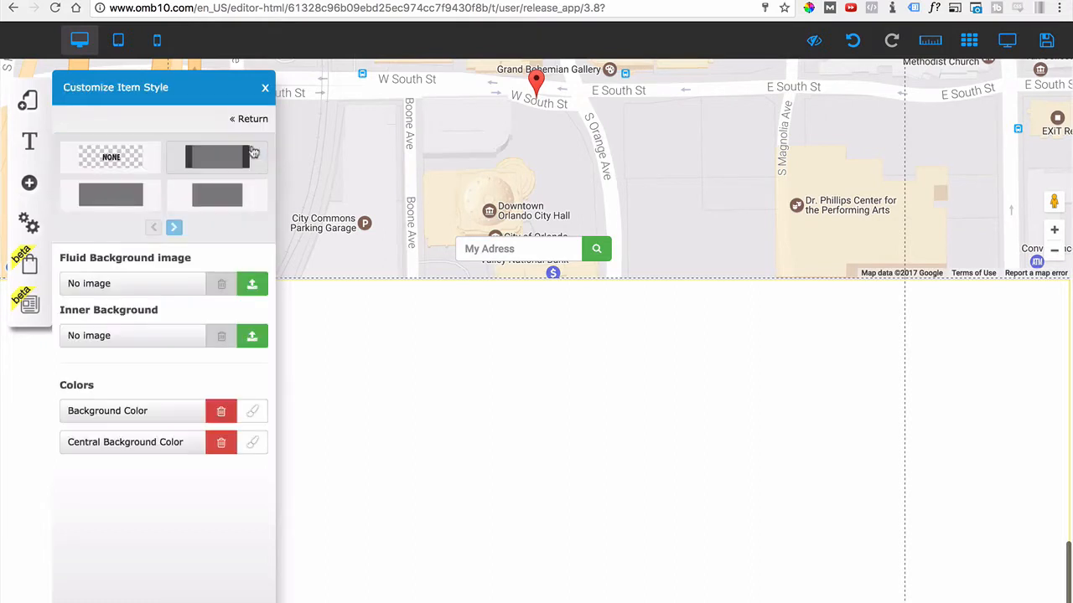
click(140, 194)
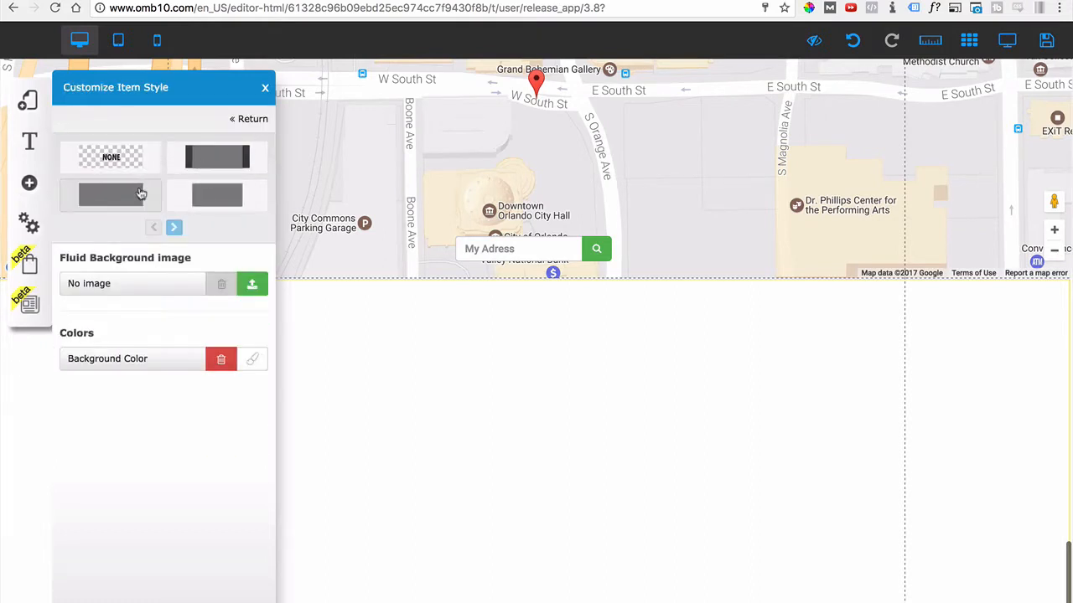
Fill the footer background with the dark red favorite color and close the style settings.
click(251, 360)
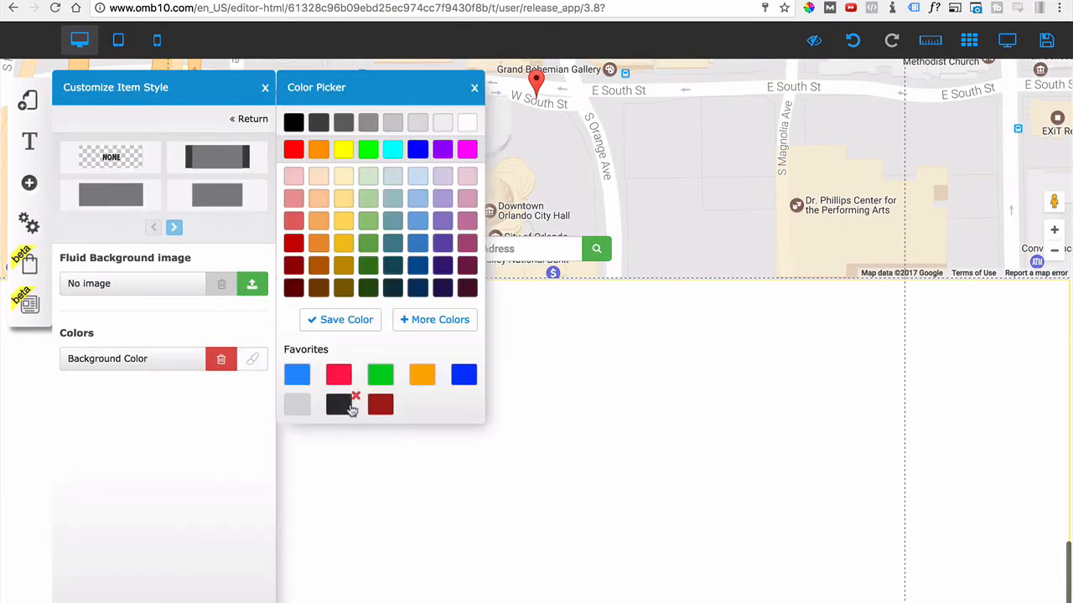
click(375, 409)
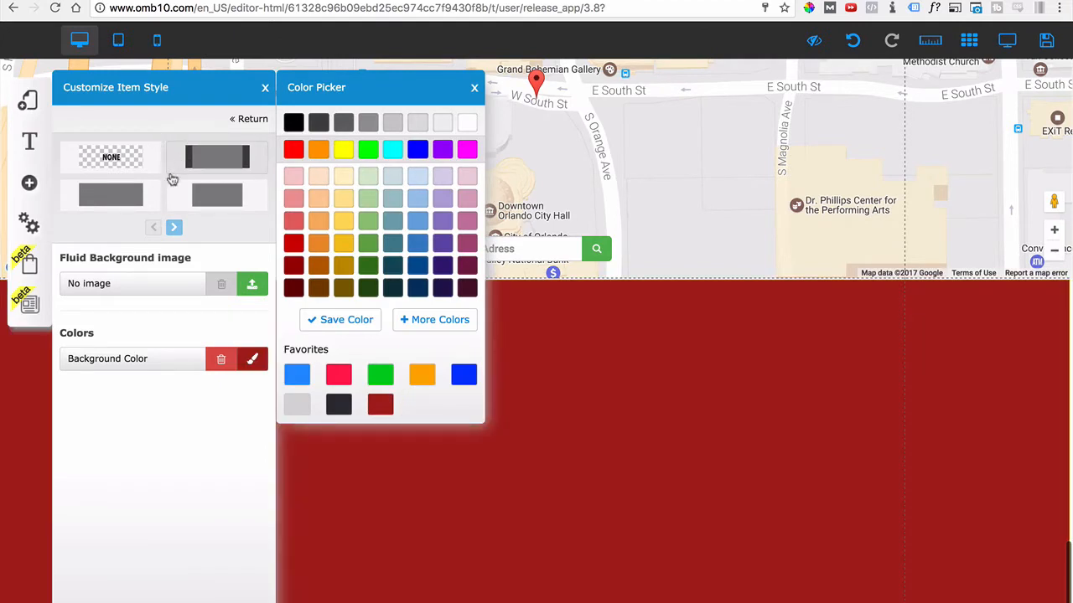
click(265, 89)
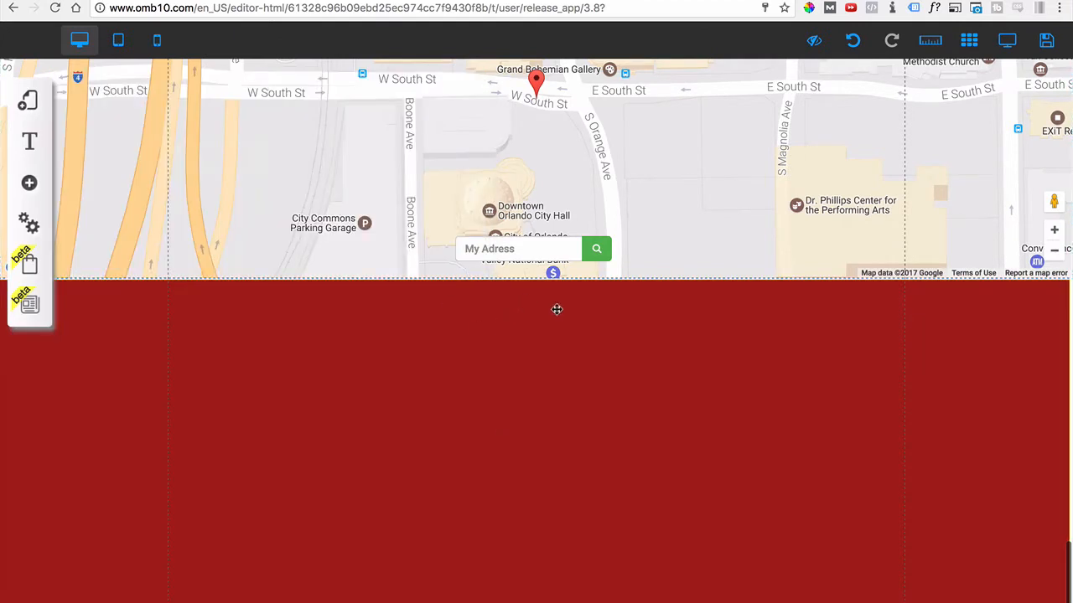
scroll(403, 345, down, 1)
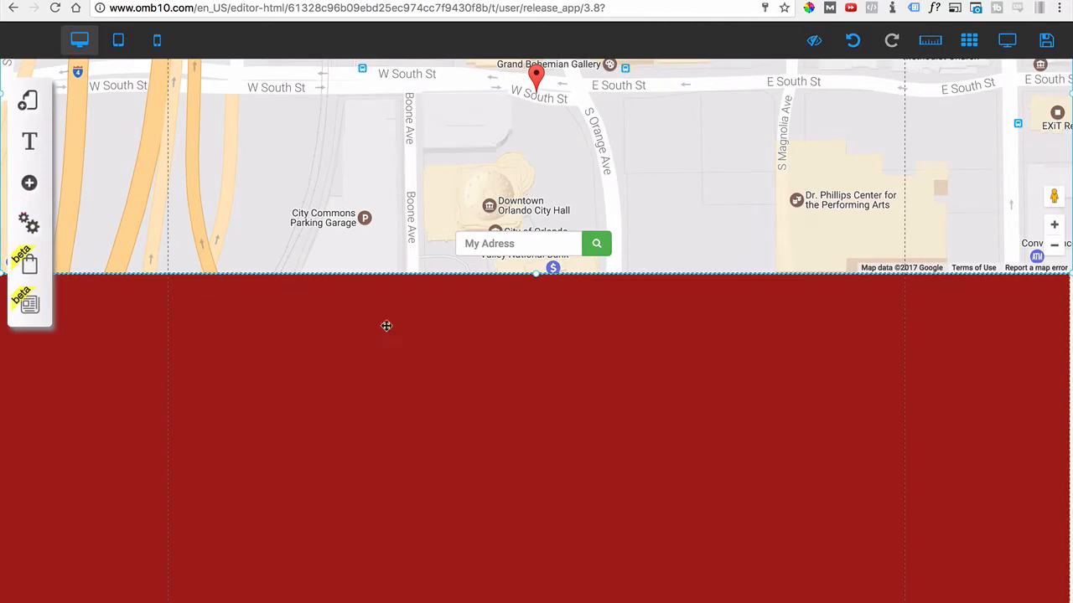
Add a plain Image element to the page and move it down into the red footer, accepting the root element change.
click(26, 189)
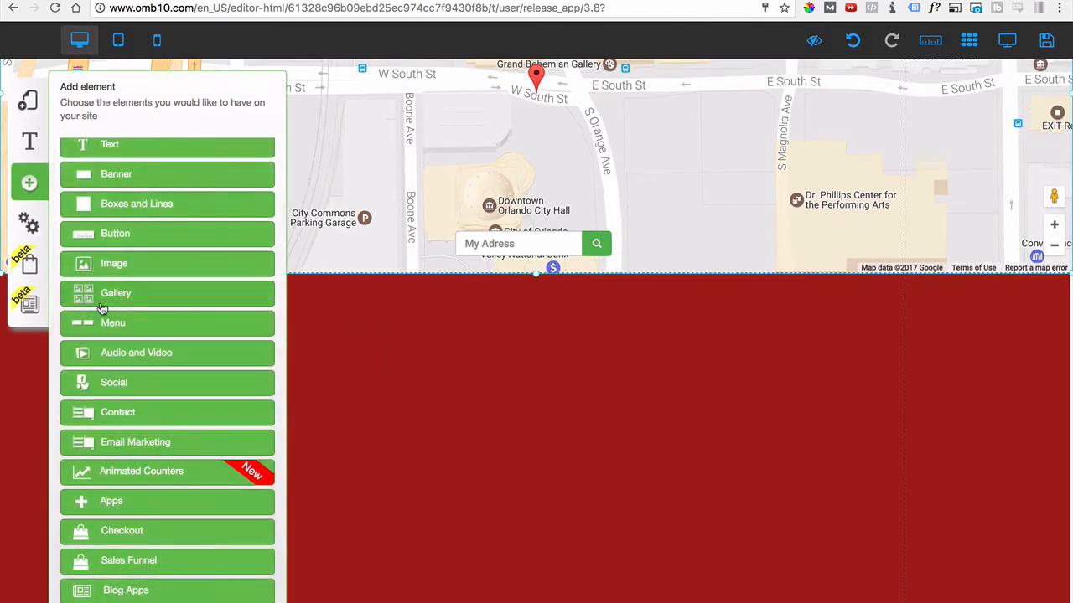
click(111, 274)
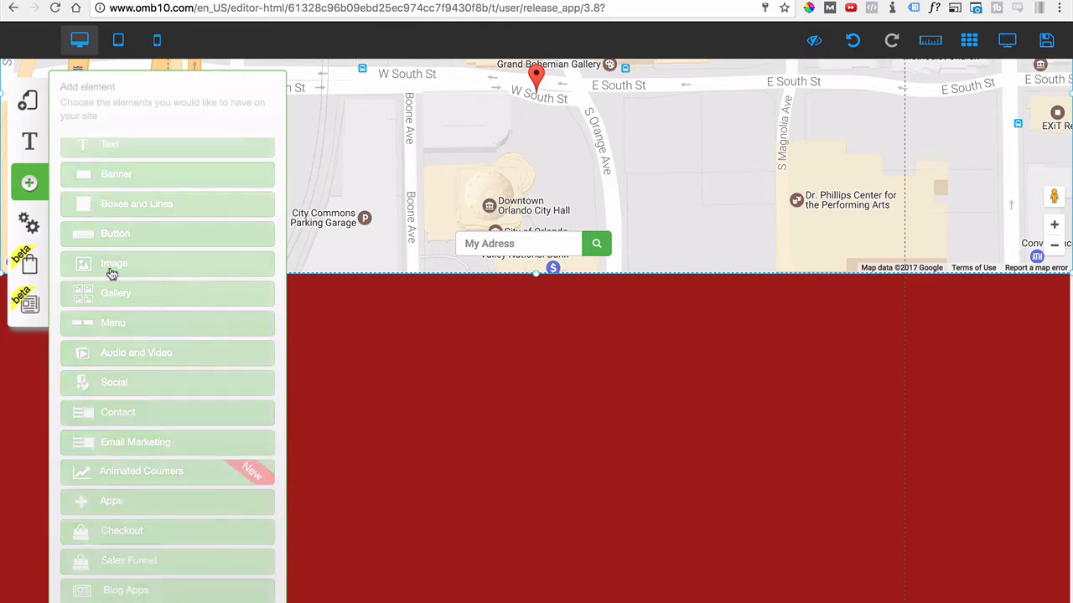
click(134, 255)
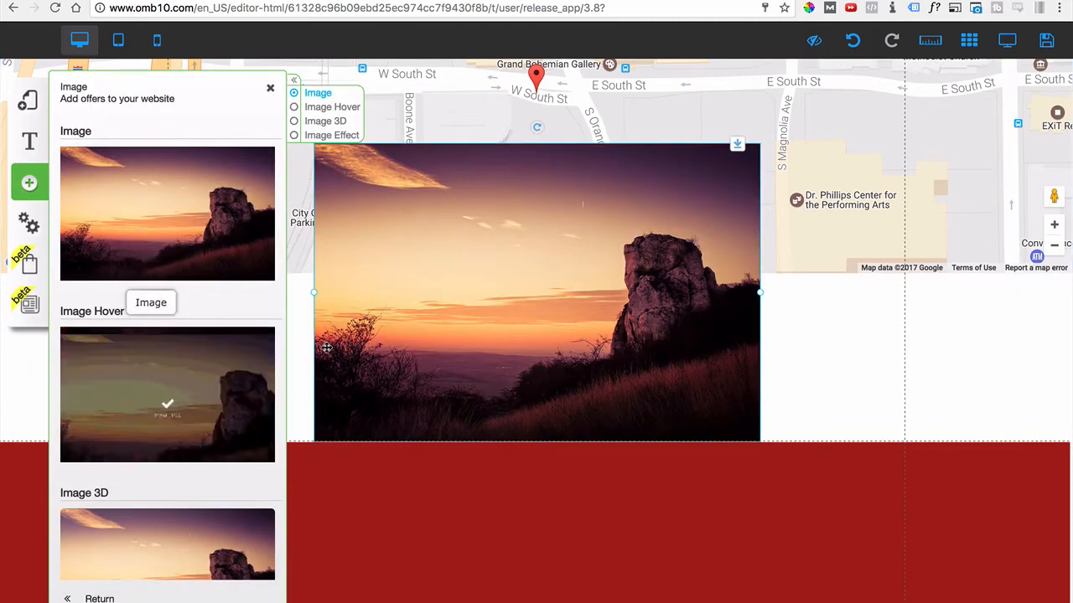
click(270, 88)
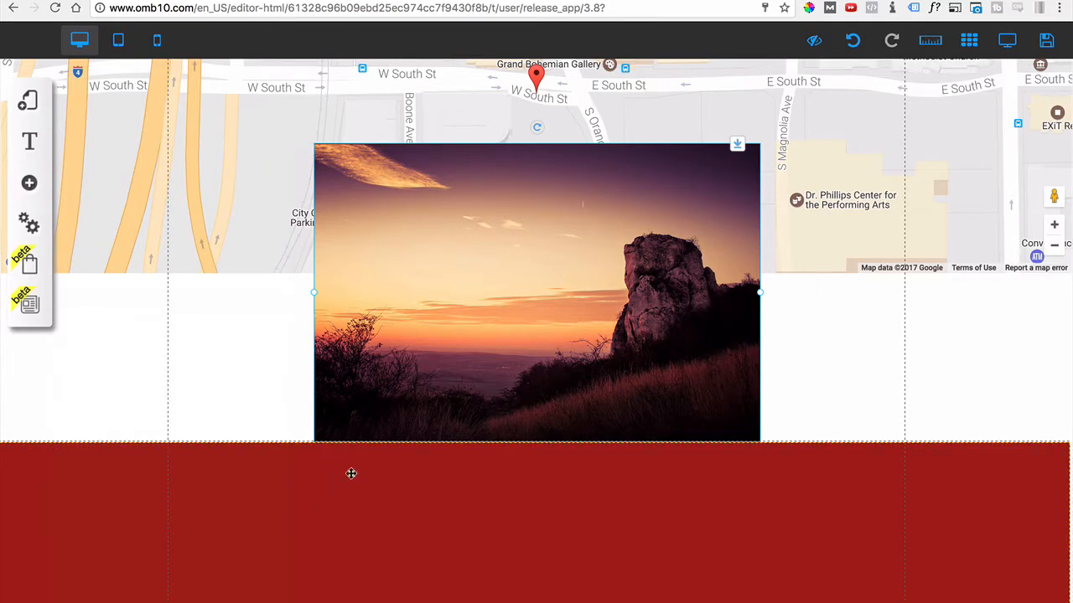
scroll(421, 526, down, 1)
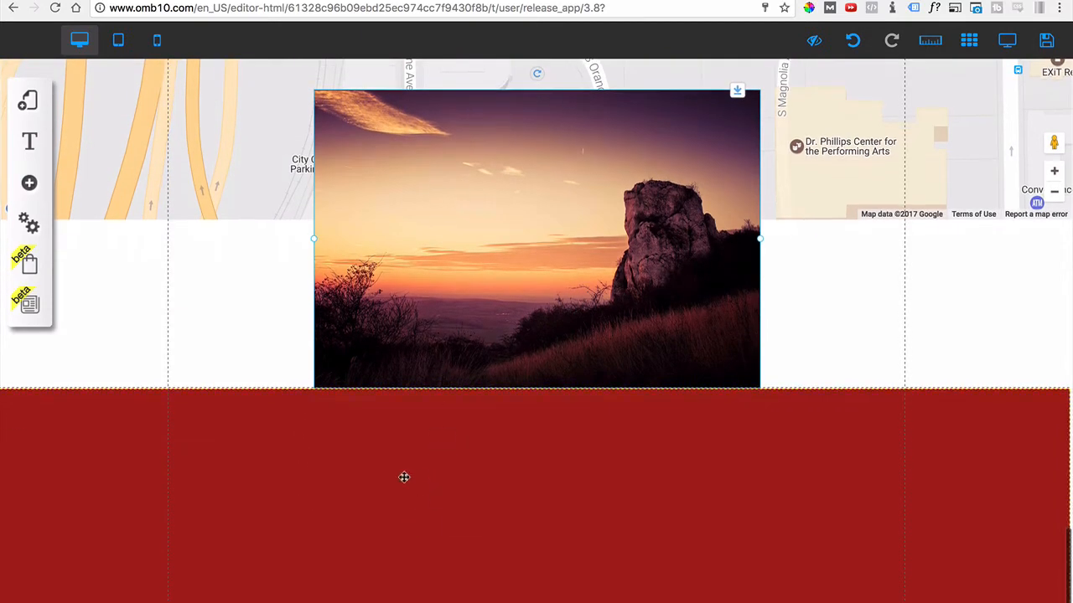
drag(443, 240, 411, 477)
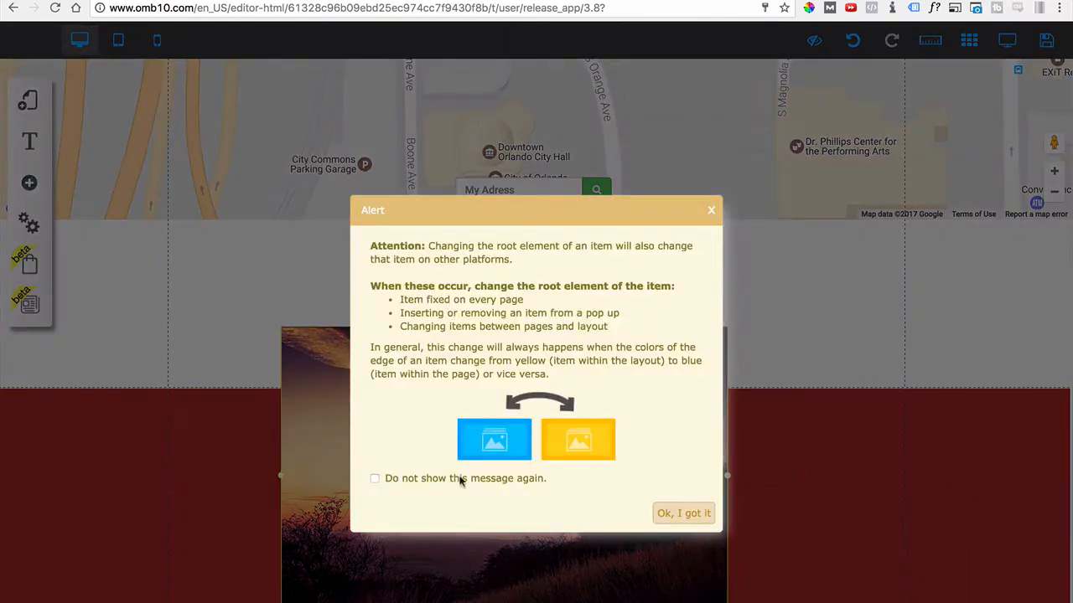
click(676, 521)
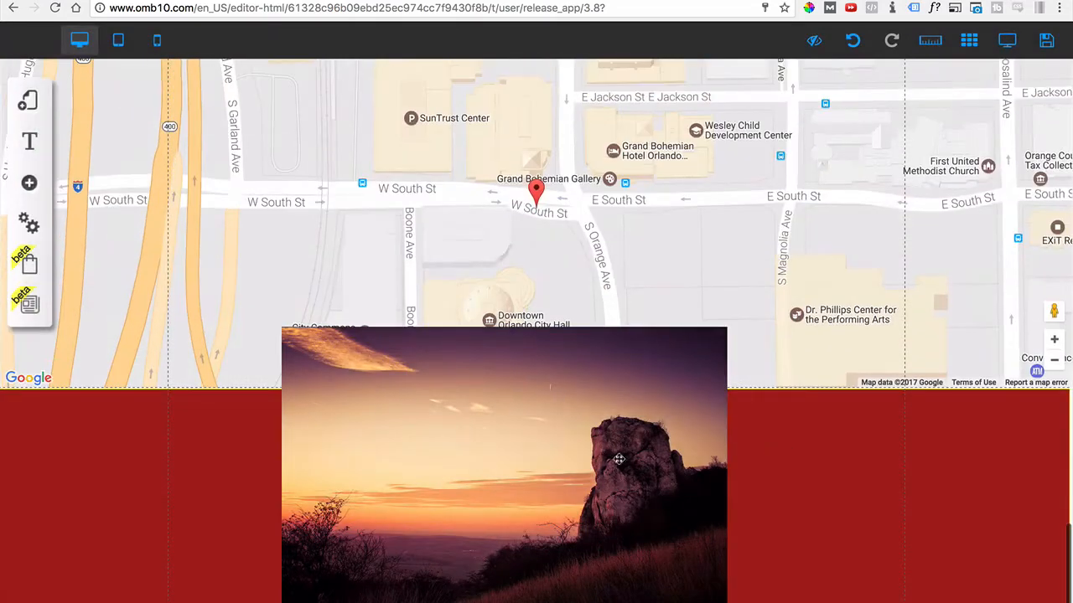
Replace the footer's placeholder image with the white Fruit Shop logo from the uploaded files.
click(482, 408)
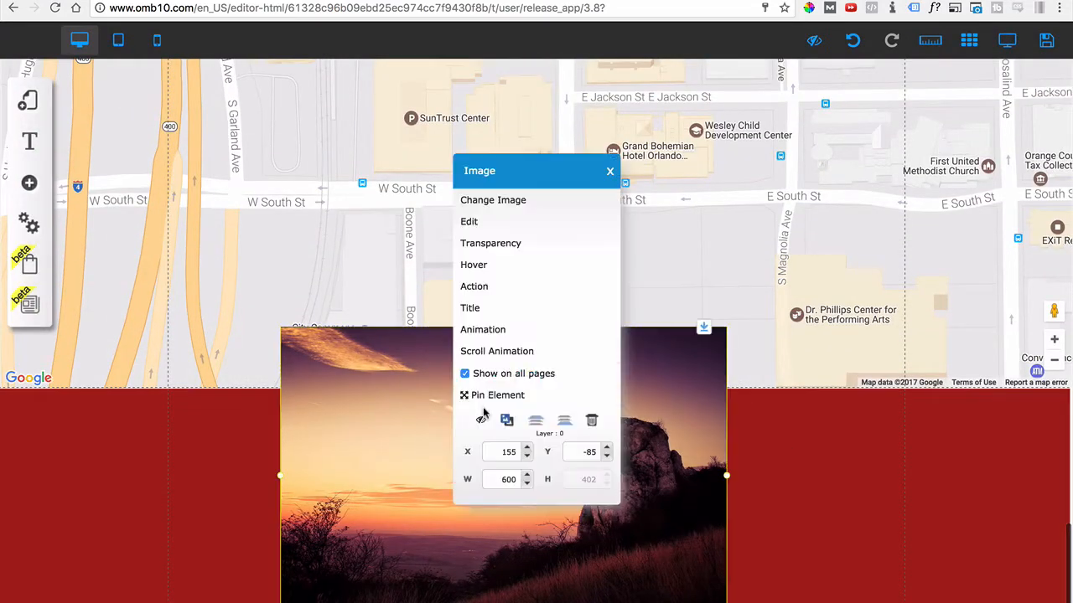
click(485, 205)
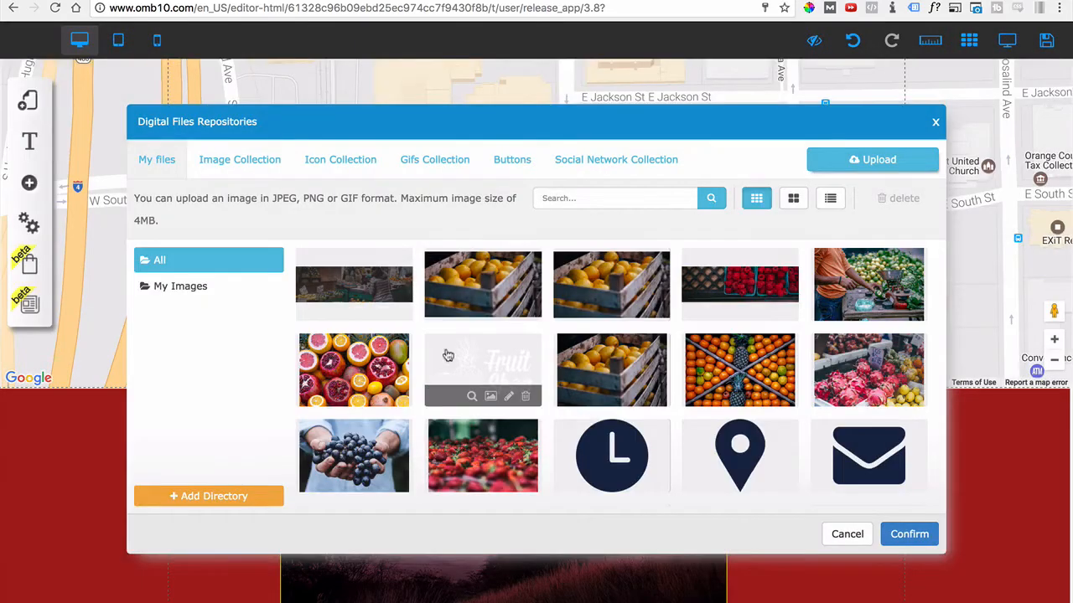
click(514, 370)
click(896, 533)
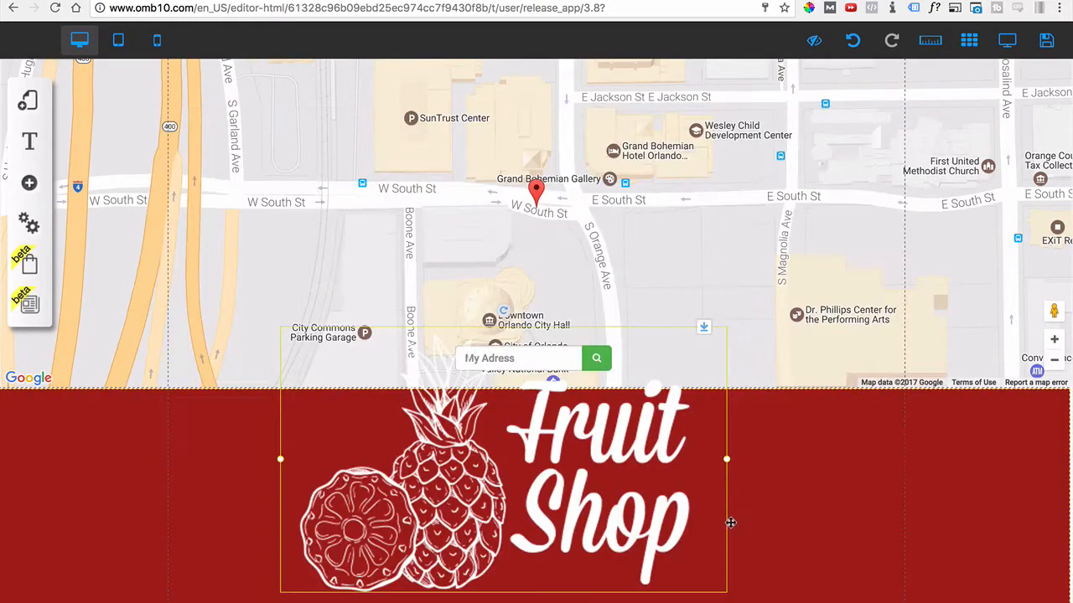
Shrink the Fruit Shop logo to less than half its width and place it at the footer's upper left.
drag(726, 460, 461, 457)
drag(425, 407, 273, 494)
scroll(435, 480, down, 2)
drag(243, 361, 309, 376)
Add a Body M paragraph text element and move it into the footer beside the logo.
click(30, 182)
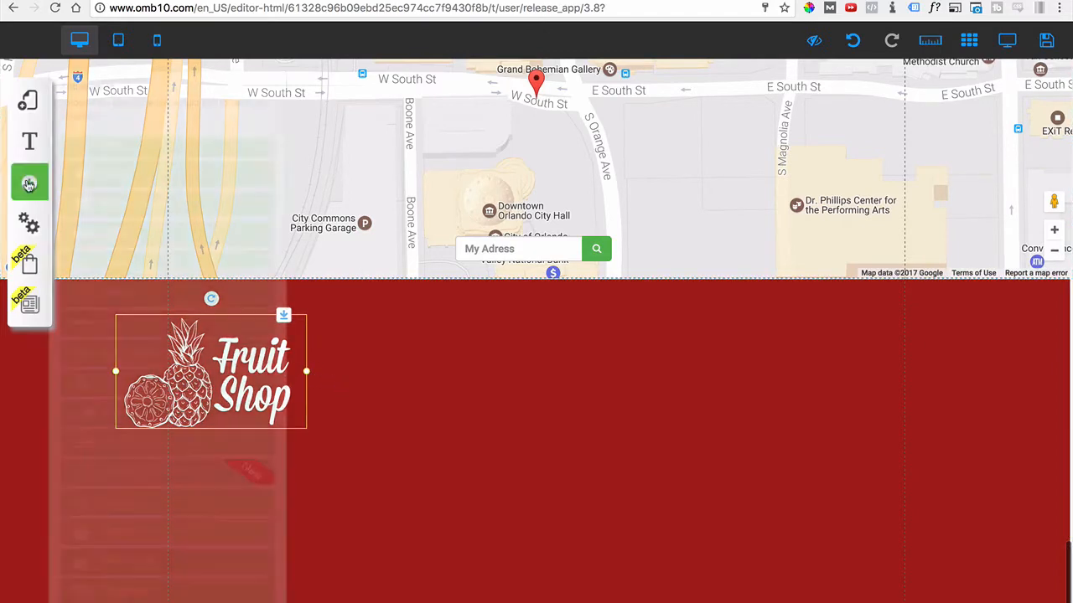
click(111, 158)
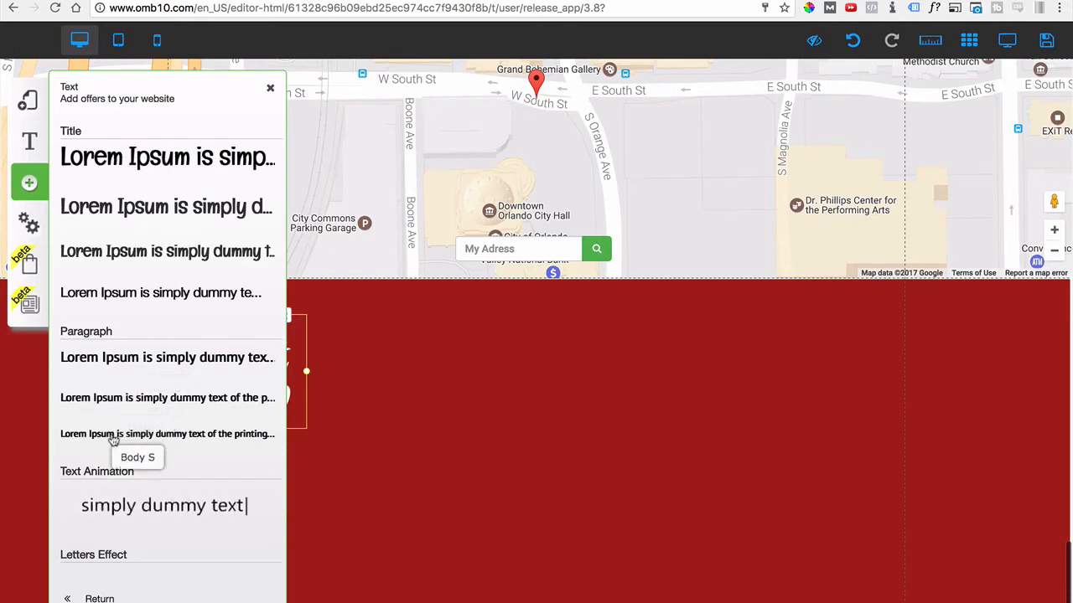
click(127, 407)
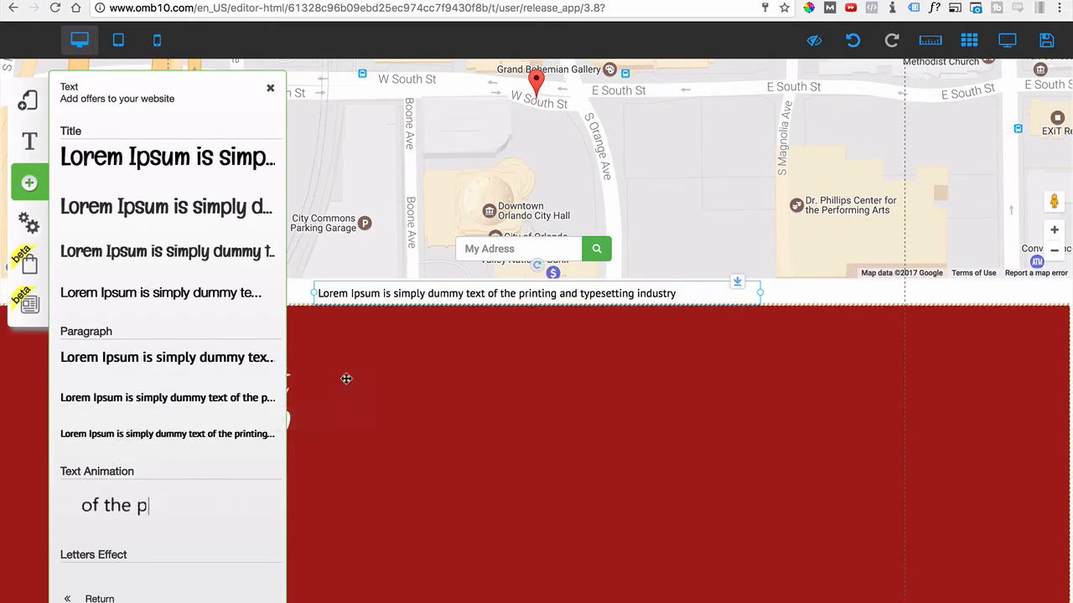
drag(462, 293, 463, 408)
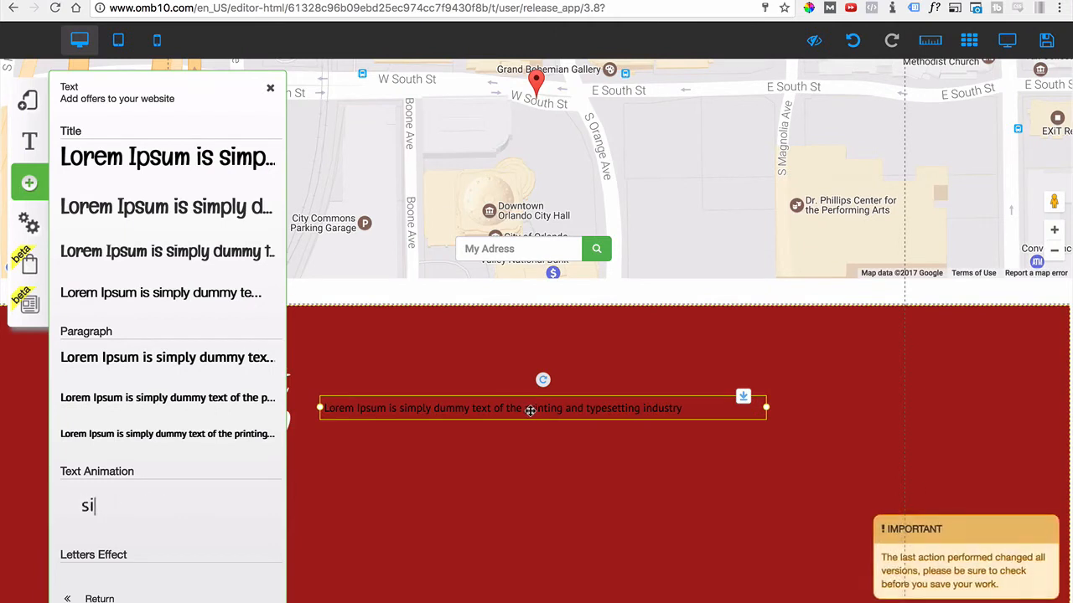
Fill the footer paragraph with four repetitions of "Lorem Ipsum is simply dummy text of the printing and typesetting industry".
click(527, 408)
double_click(528, 408)
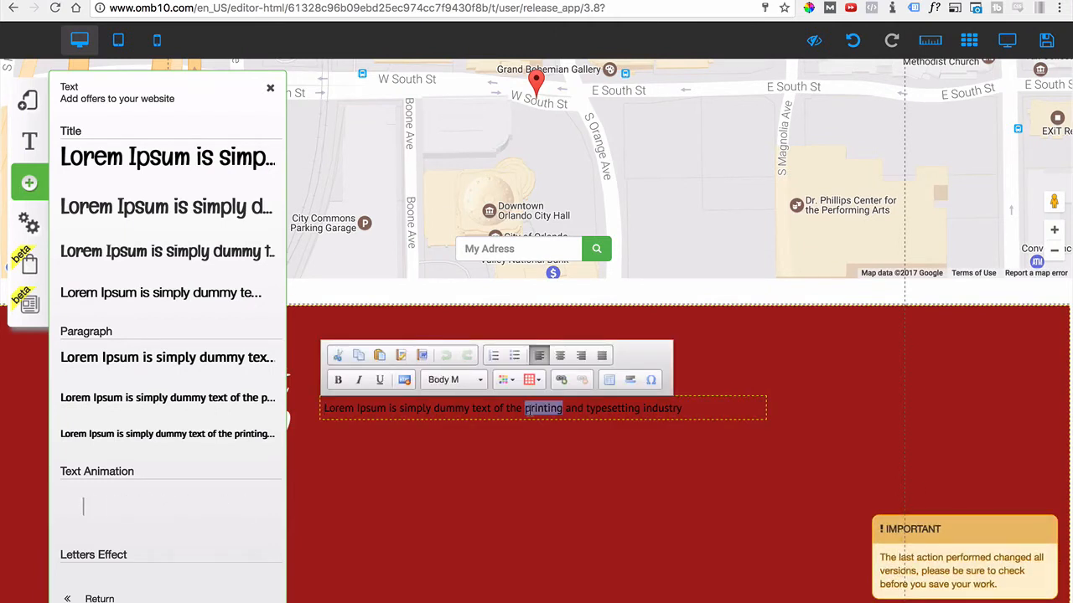
triple_click(586, 408)
text(Lorem Ipsum is simply dummy text of the printing and typesetting industry)
key(ctrl+v)
key(ctrl+v)
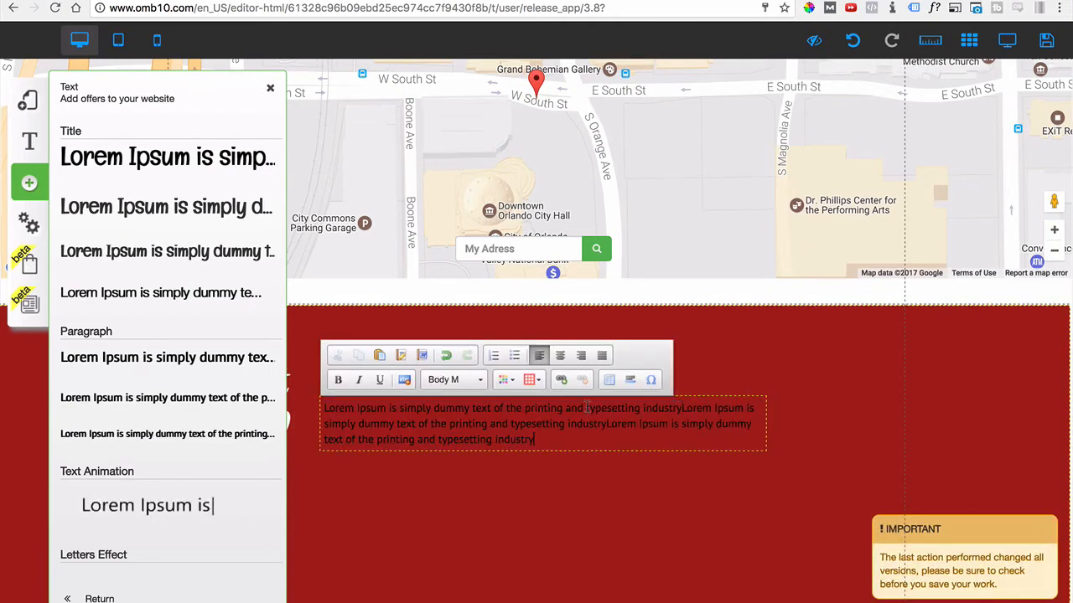
text(Lorem Ipsum is simply dummy text of the printing and typesetting industry)
Color the entire footer paragraph white and finish editing its text.
key(ctrl+a)
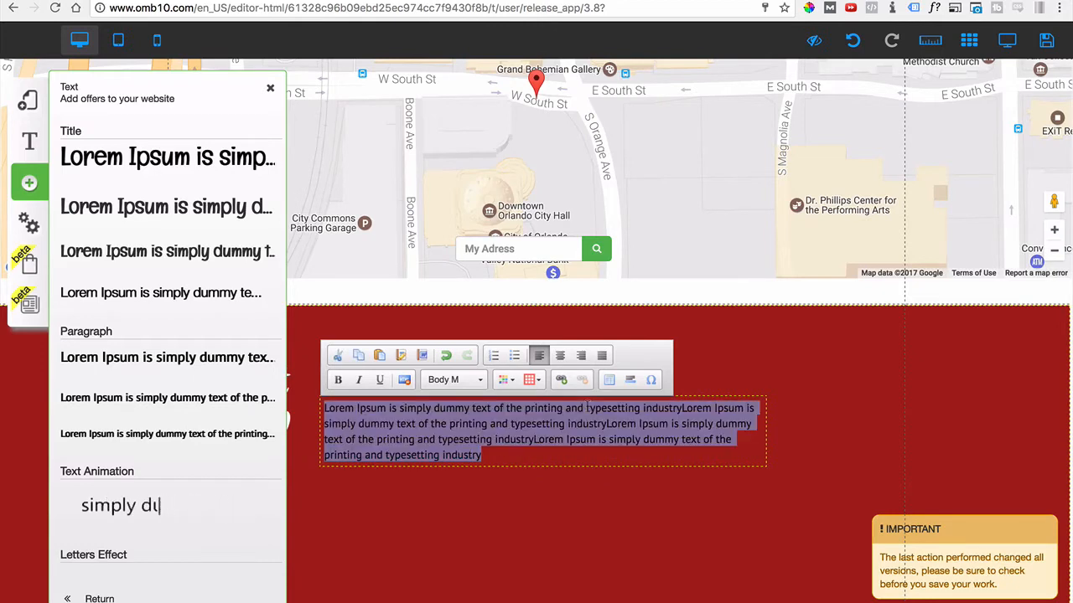
click(509, 380)
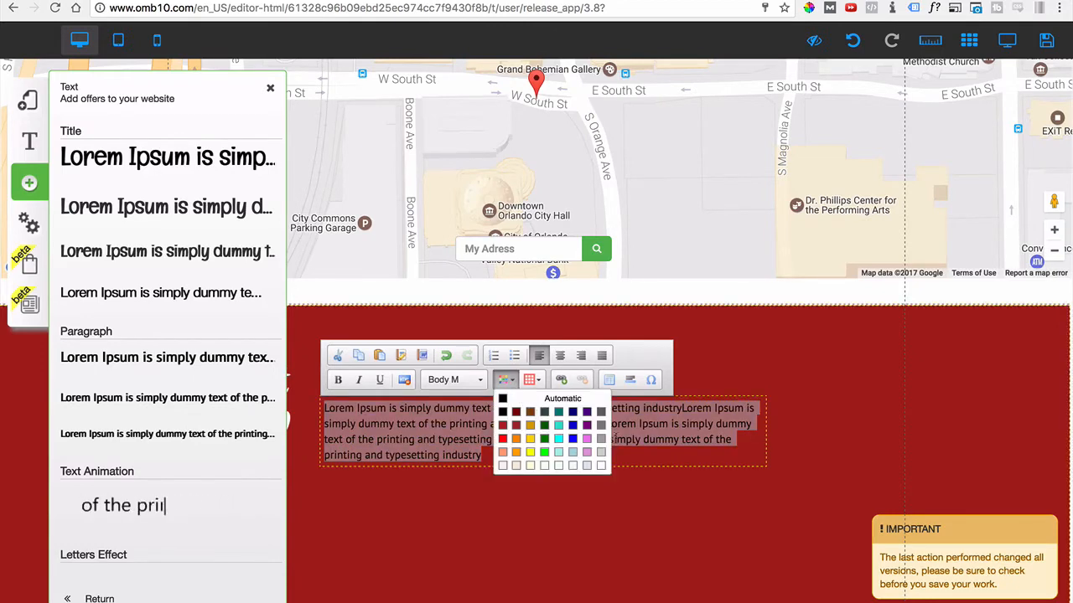
click(600, 466)
click(541, 490)
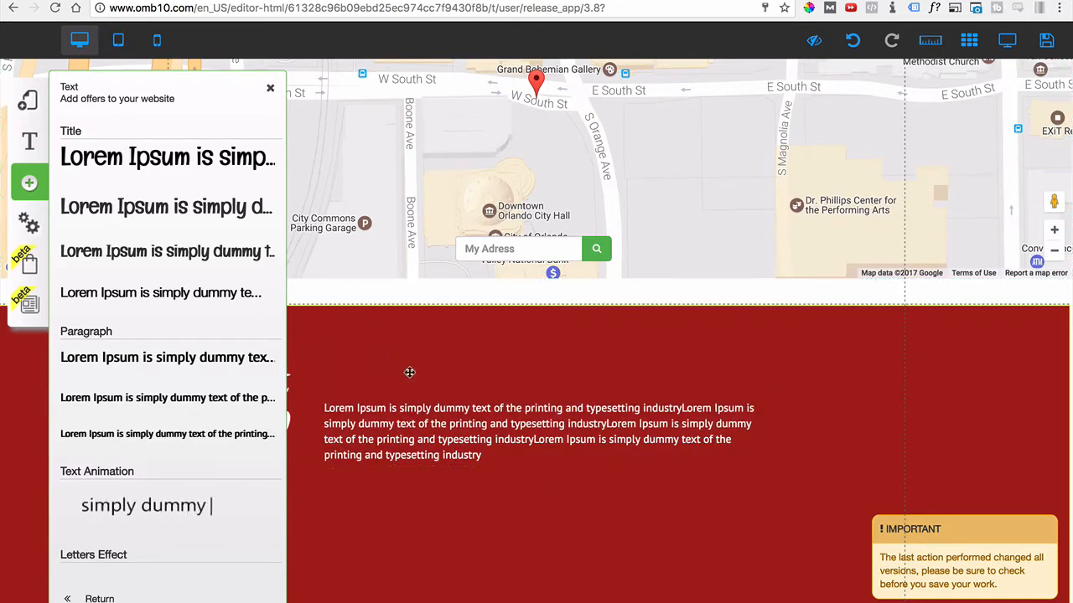
Move the white paragraph beneath the Fruit Shop logo and narrow its text box to a column.
drag(473, 444, 247, 507)
click(270, 87)
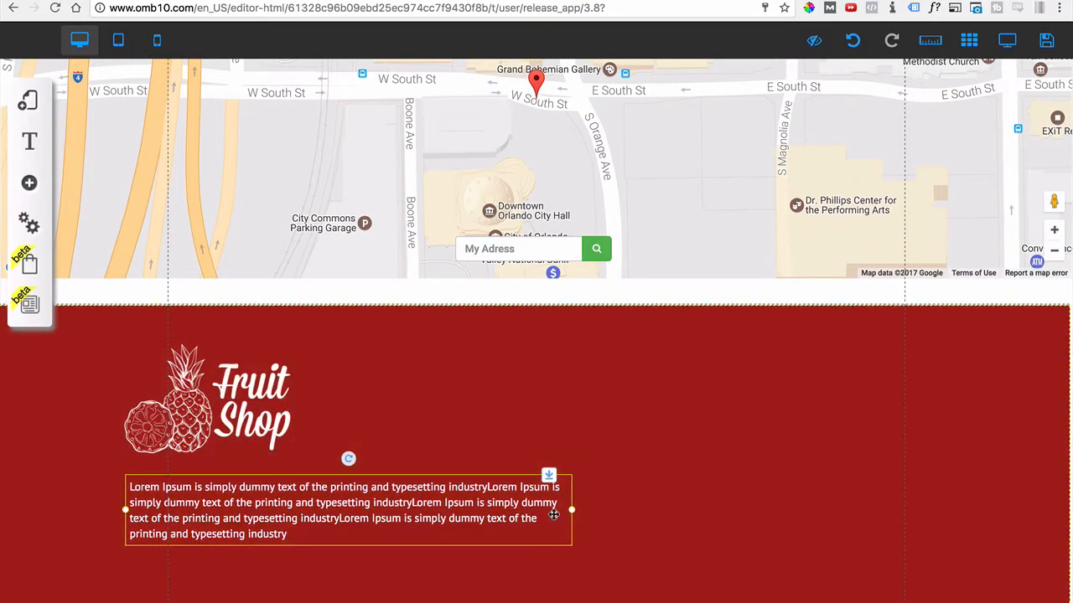
drag(573, 517, 370, 534)
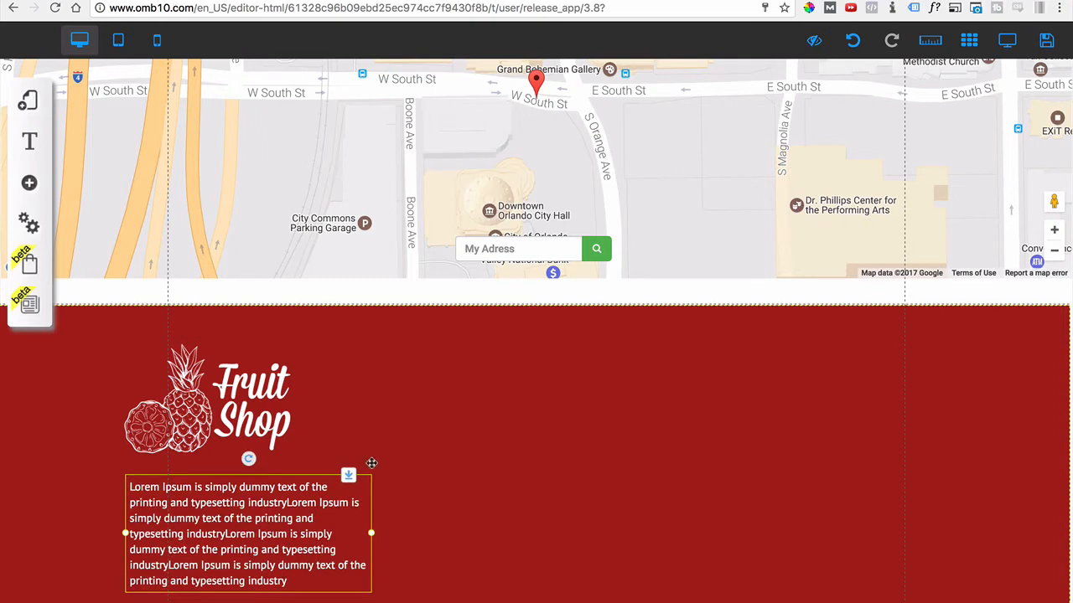
Show the rulers and guides and align the logo and the paragraph below it to the left guide line.
scroll(345, 462, down, 1)
drag(285, 465, 278, 462)
drag(217, 342, 190, 379)
click(930, 40)
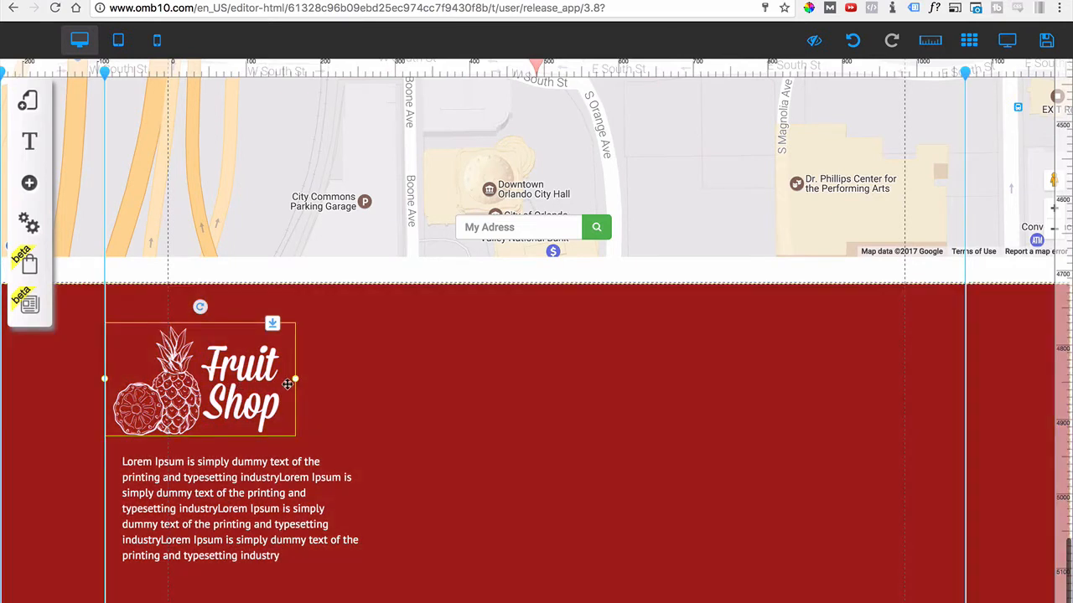
drag(300, 384, 302, 385)
drag(230, 508, 219, 509)
Check the footer of the finished template page, and add a Body L text element to the footer beside the logo.
click(446, 434)
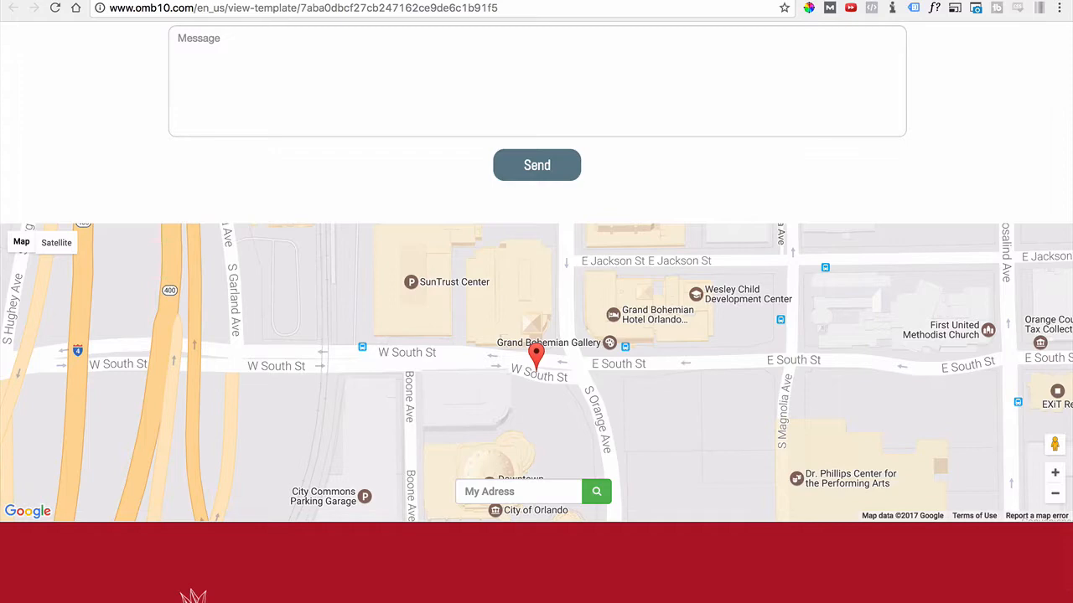
scroll(422, 390, down, 5)
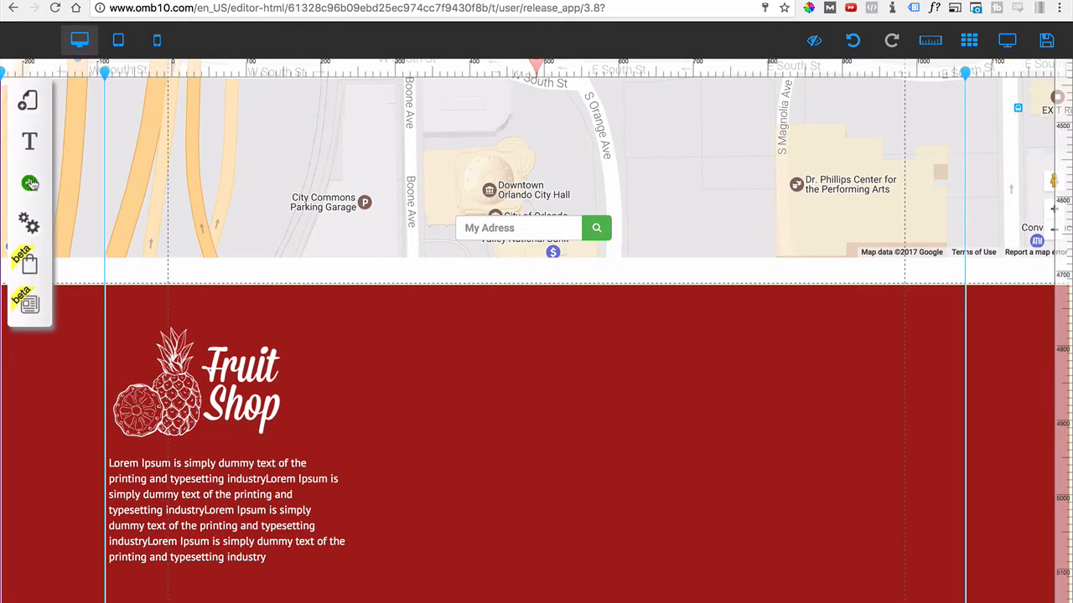
click(29, 181)
click(125, 150)
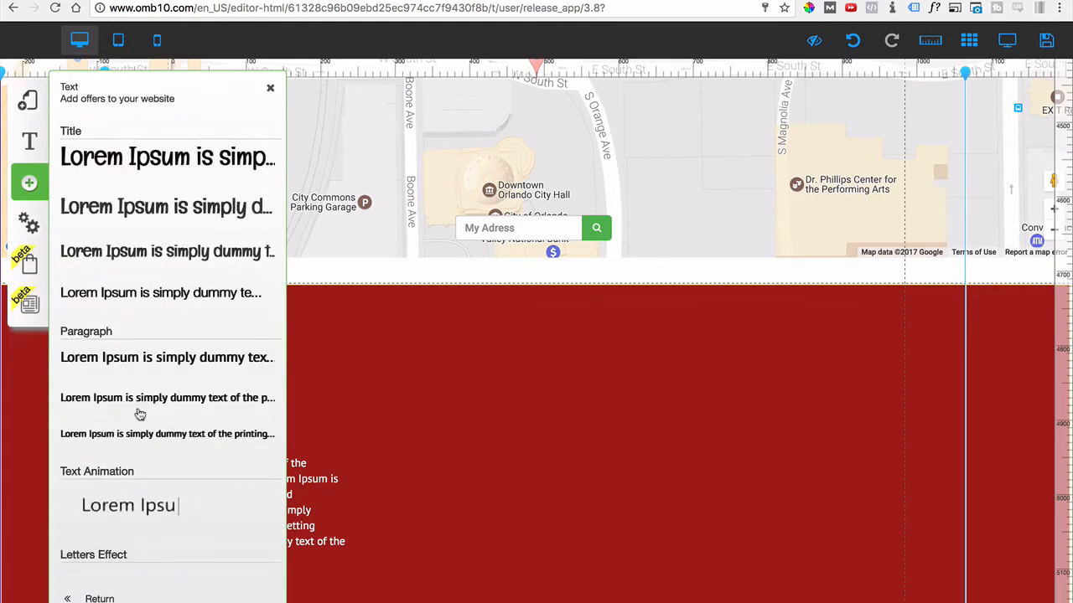
click(127, 359)
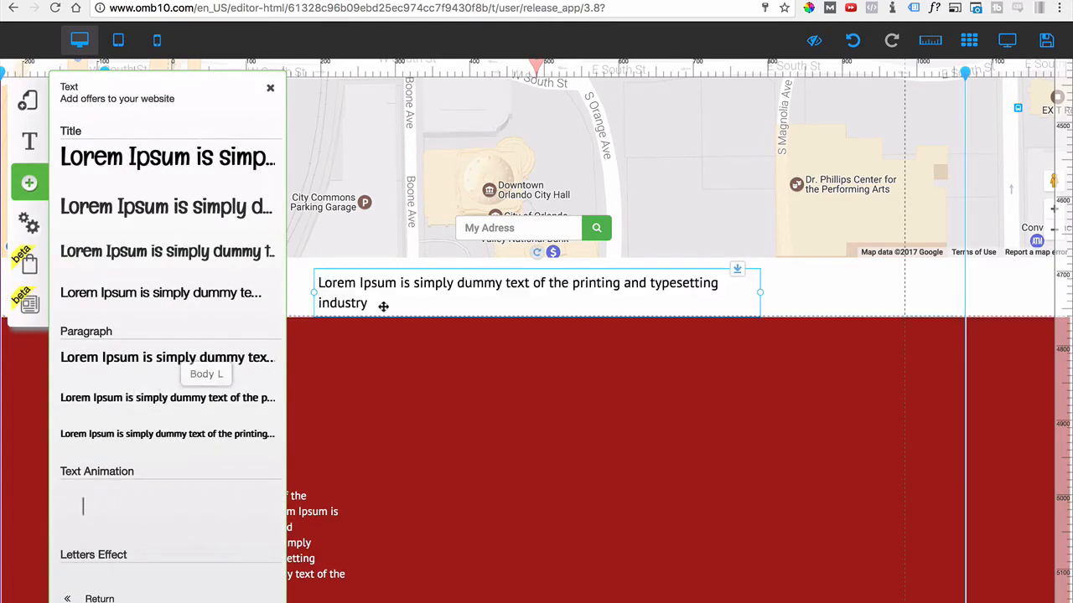
drag(383, 304, 415, 438)
Replace the new footer element's placeholder text with "CONTACT US".
double_click(416, 436)
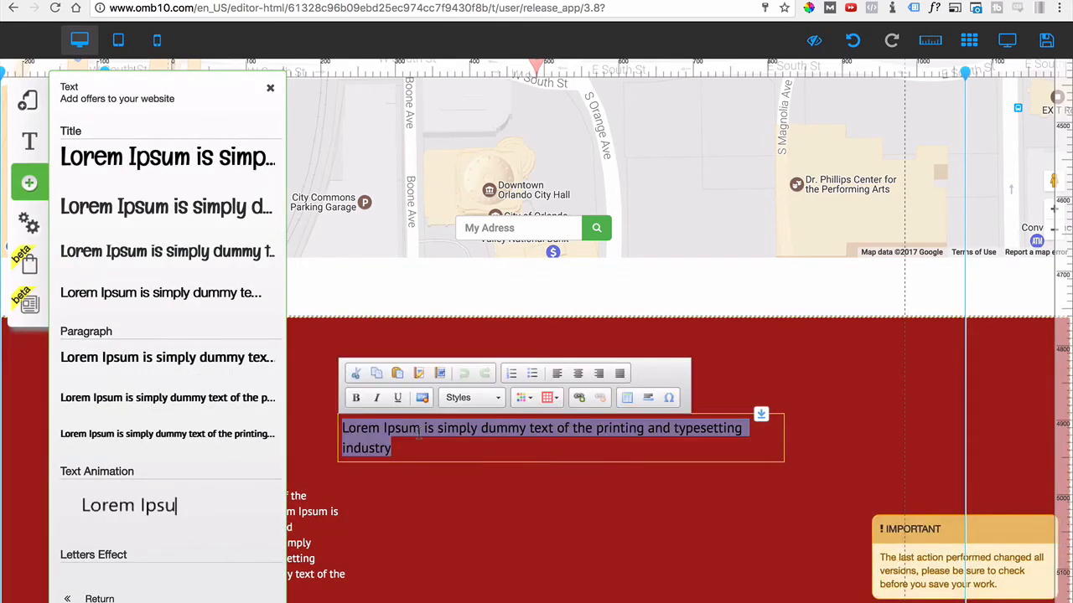
text(CONTA)
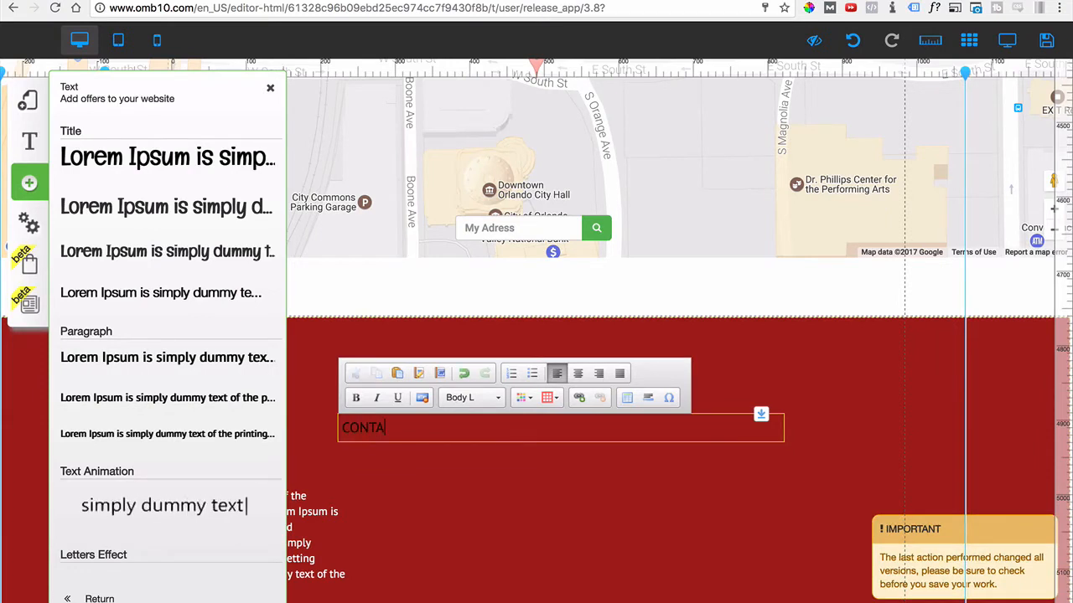
text(CT US)
Make the "CONTACT US" heading text bold and white.
key(ctrl+a)
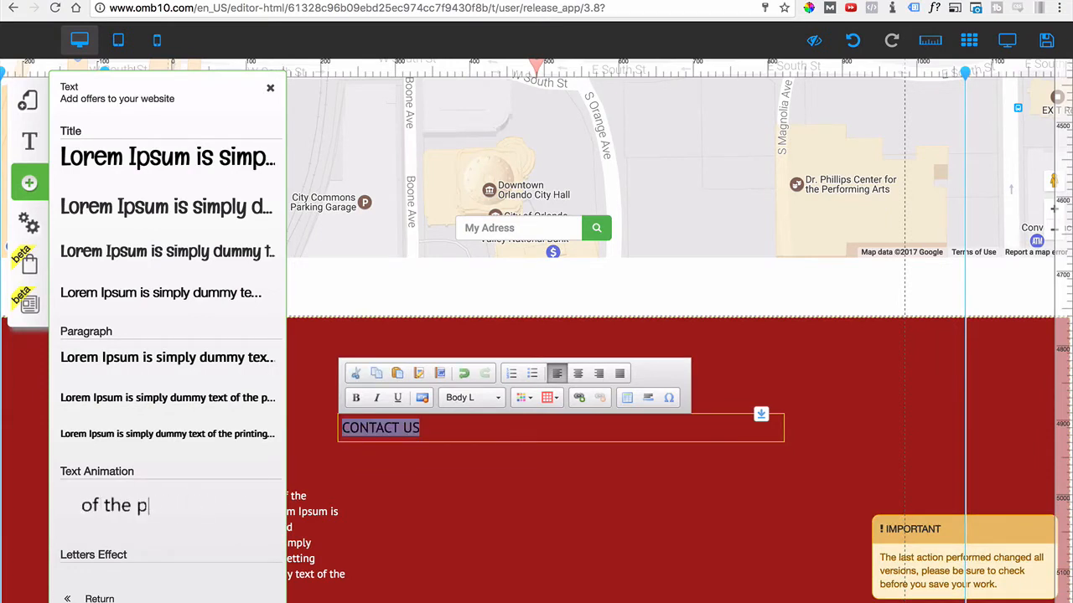
click(356, 397)
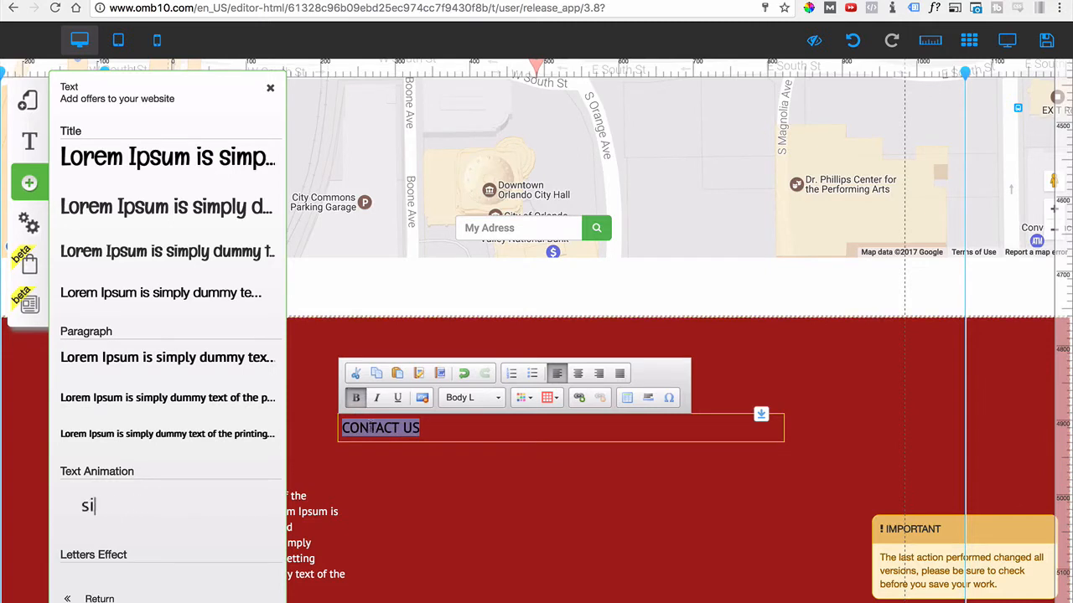
click(523, 397)
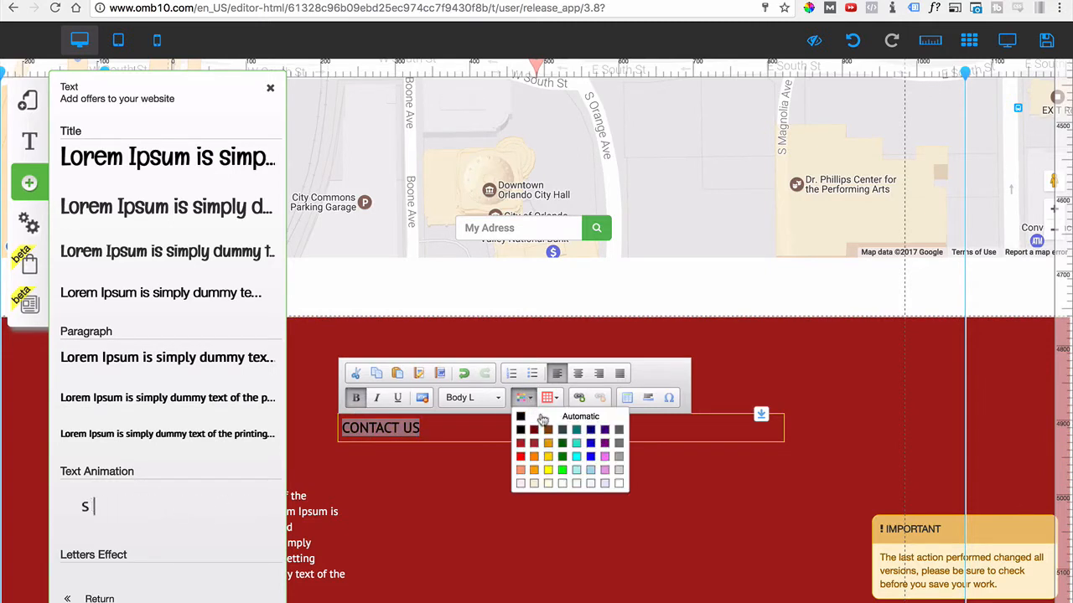
click(620, 486)
click(680, 450)
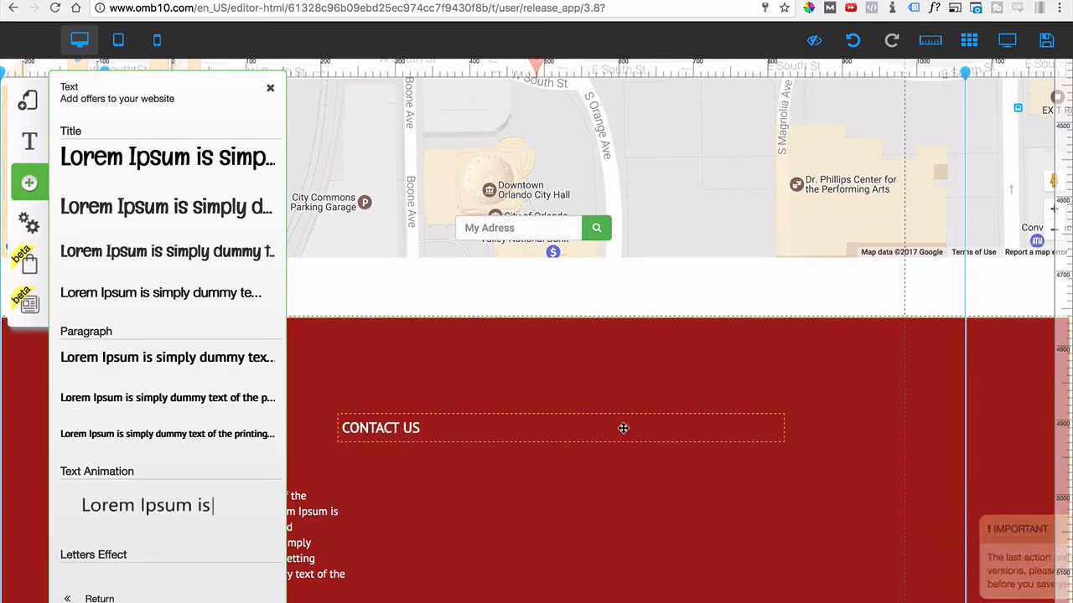
Narrow the "CONTACT US" text box and move it up beside the Fruit Shop logo.
click(623, 428)
drag(788, 434, 511, 433)
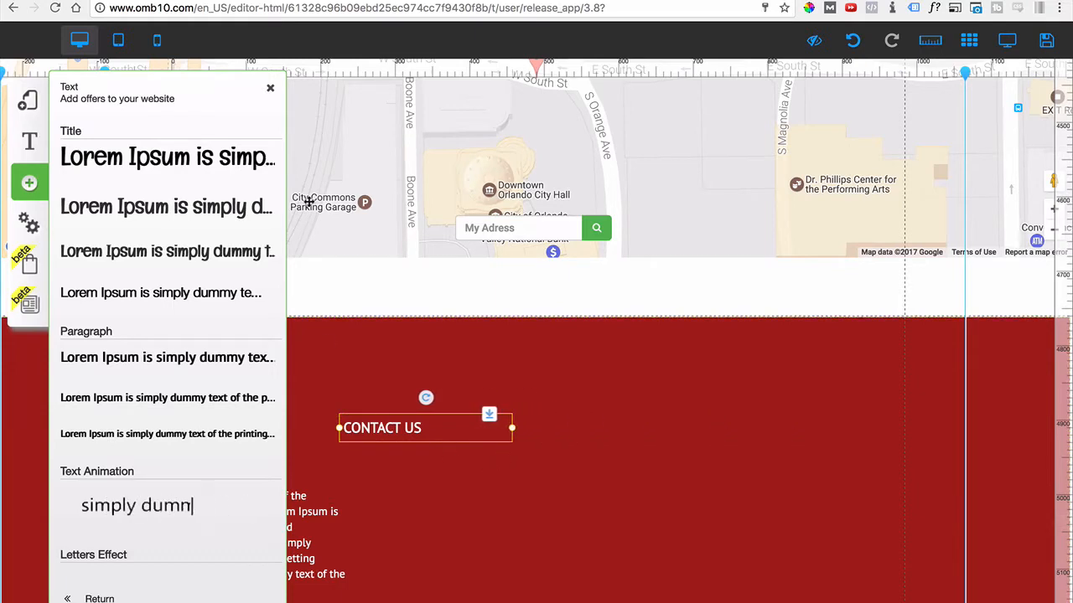
click(270, 88)
drag(411, 435, 438, 398)
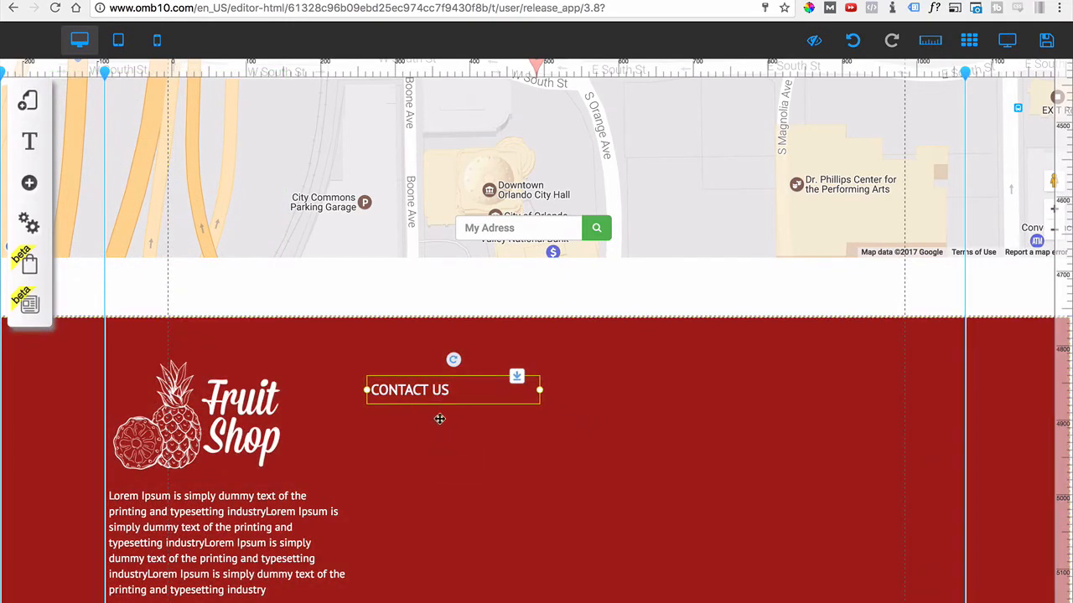
drag(435, 399, 446, 398)
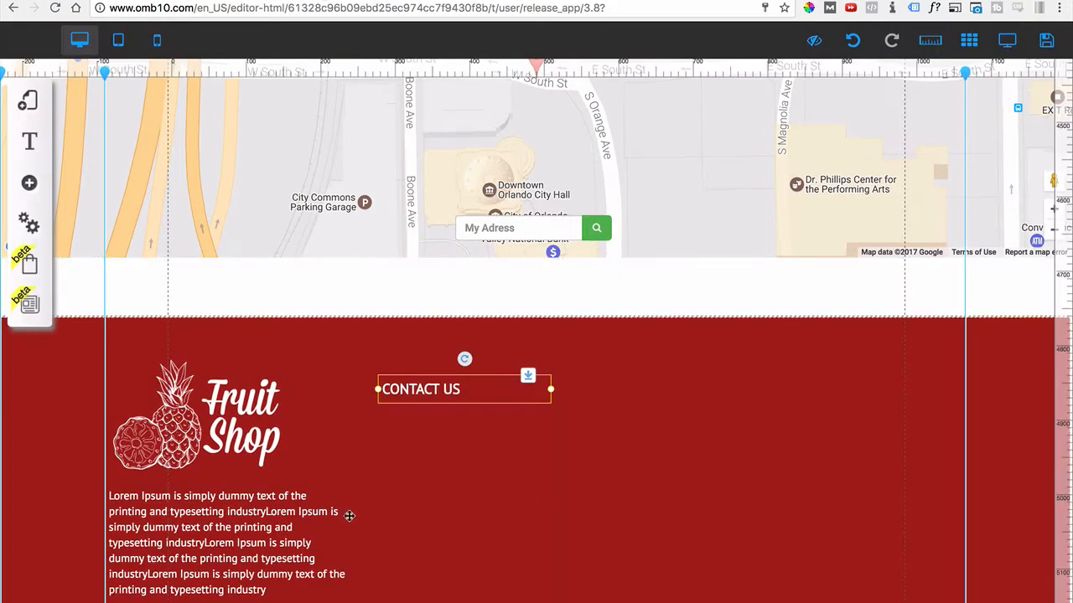
Duplicate the footer description paragraph and place the copy beneath the "CONTACT US" heading.
click(315, 510)
key(super+v)
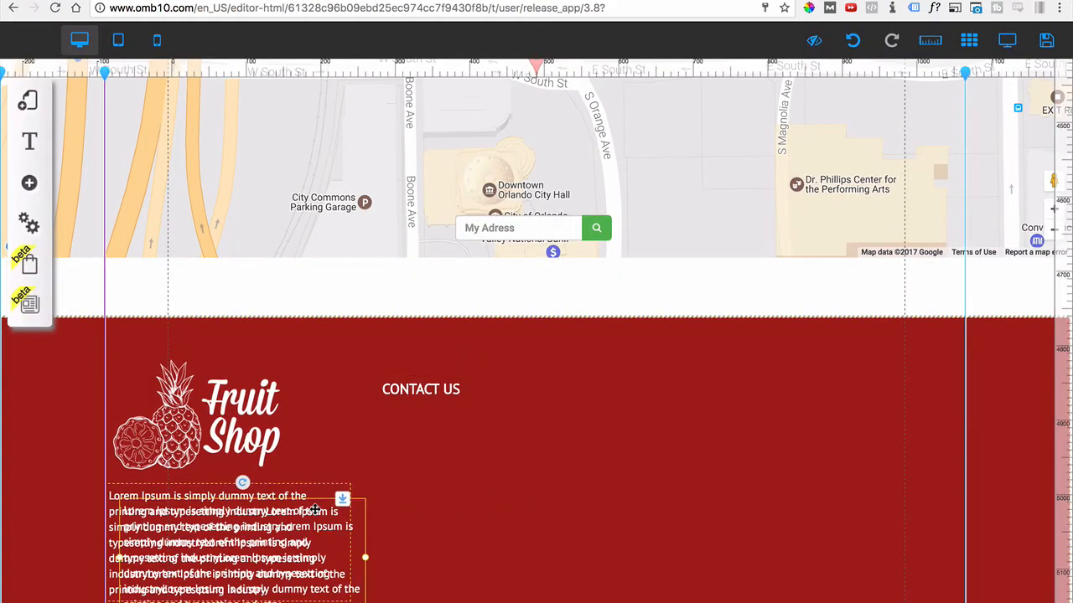
drag(315, 510, 571, 445)
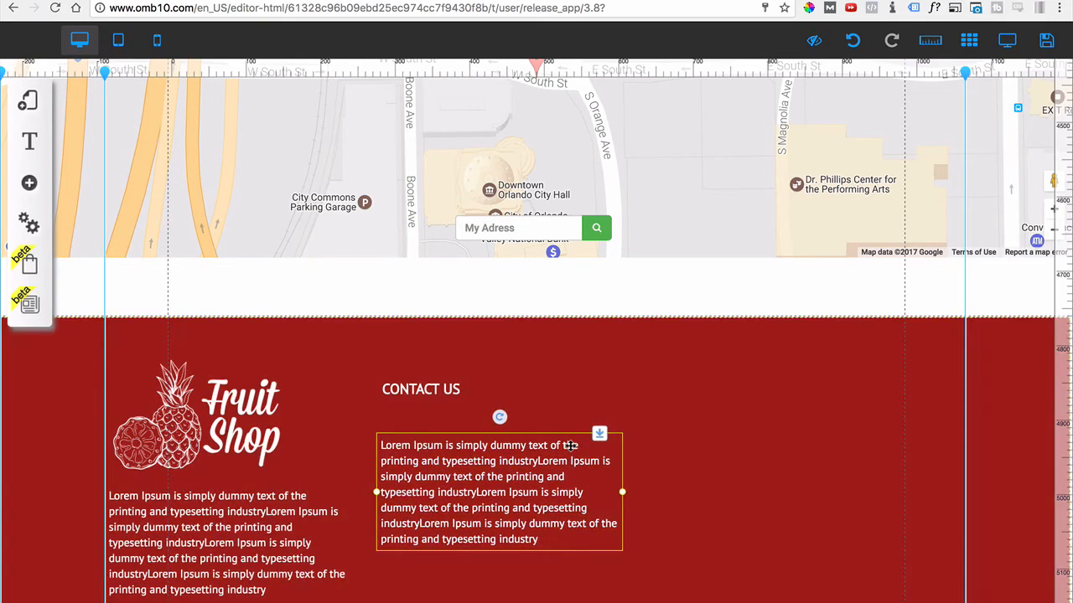
Replace the copied paragraph's text with "This is my address, the City, and State" and repeat that sentence after it.
double_click(539, 476)
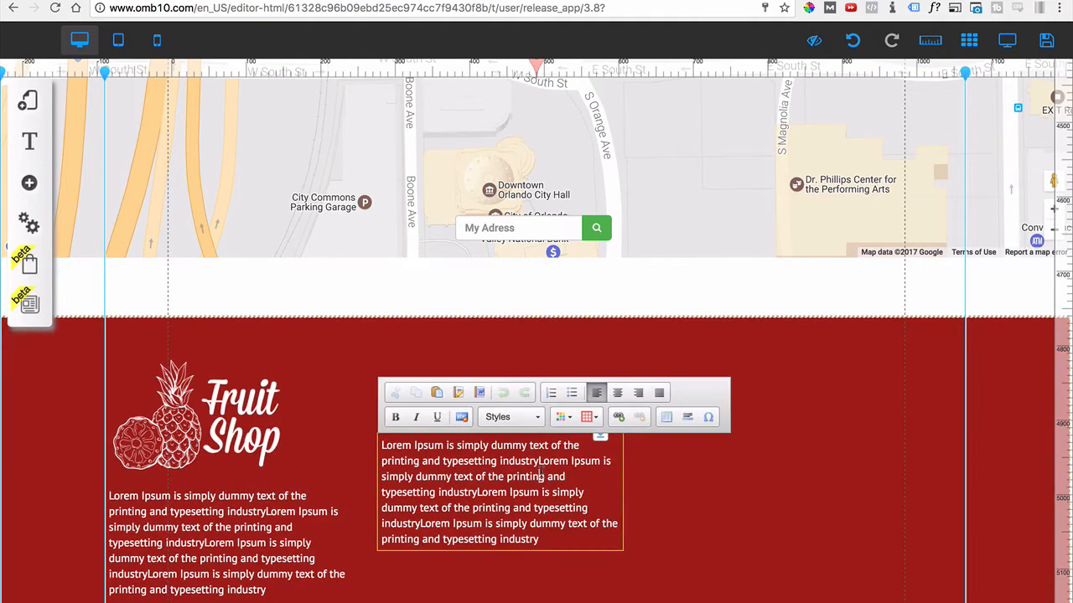
key(super+a)
text(This)
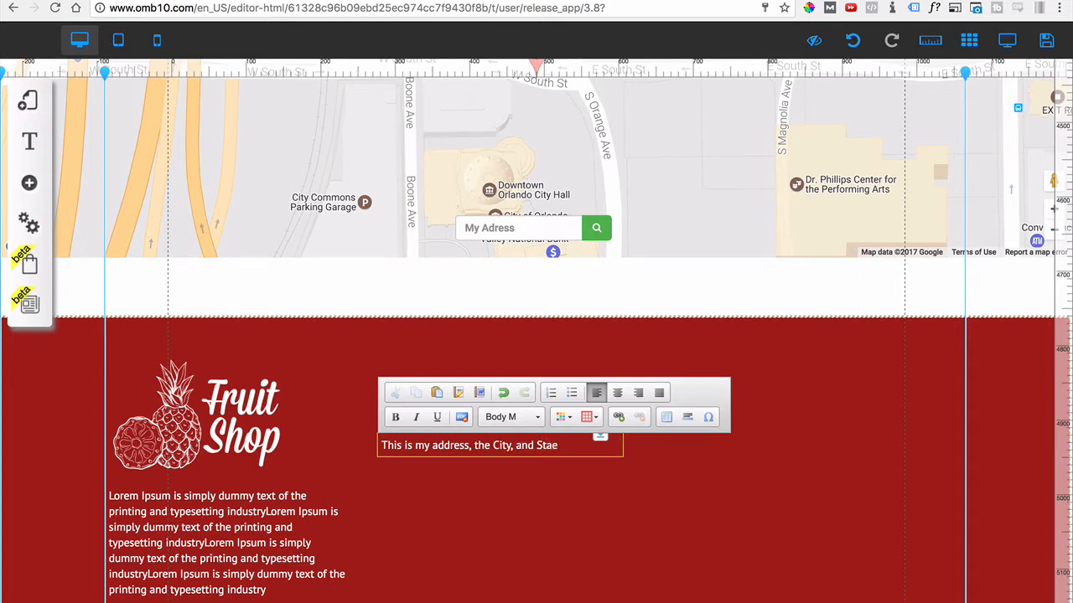
key(ctrl+a)
key(ctrl+c)
key(Right)
key(ctrl+v)
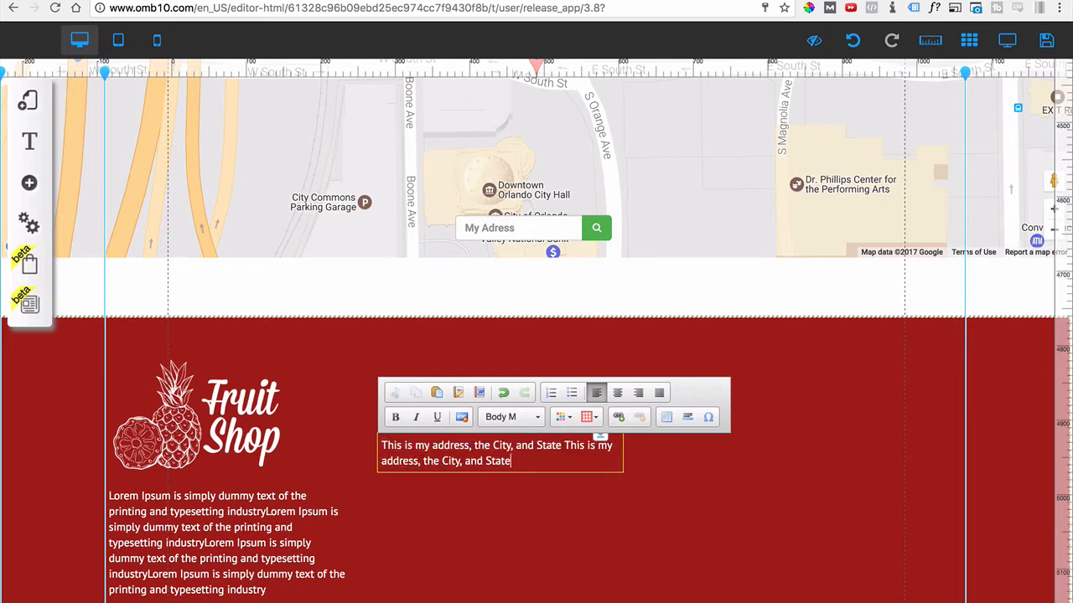
key(ctrl+v)
Trim the address text after the second "This is my address" and add a phone number line and "Business Hours: 9m-5pm" below.
key(Return)
key(Return)
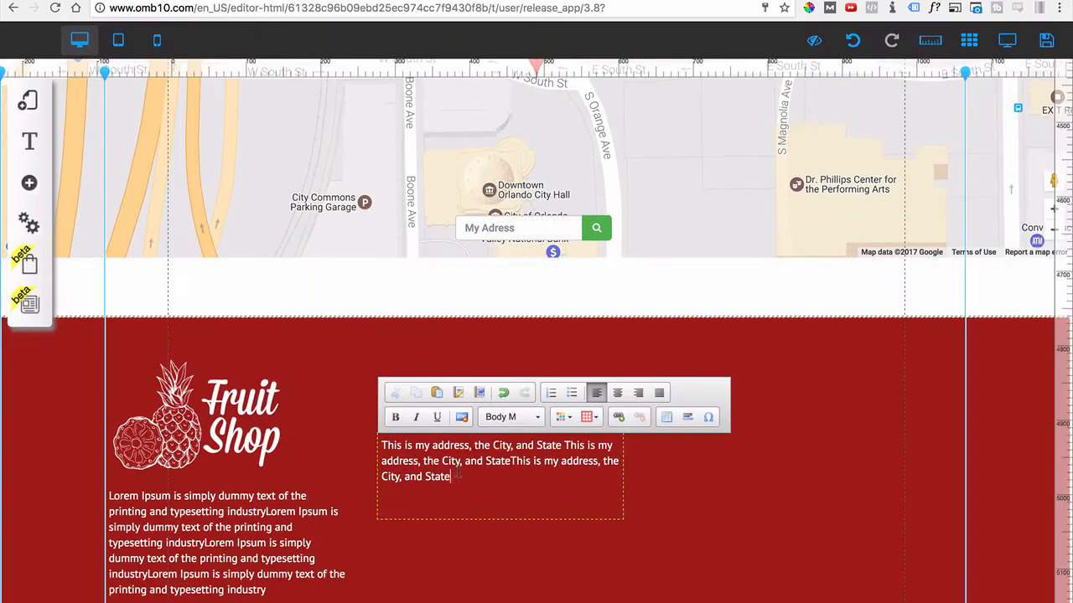
drag(453, 476, 419, 462)
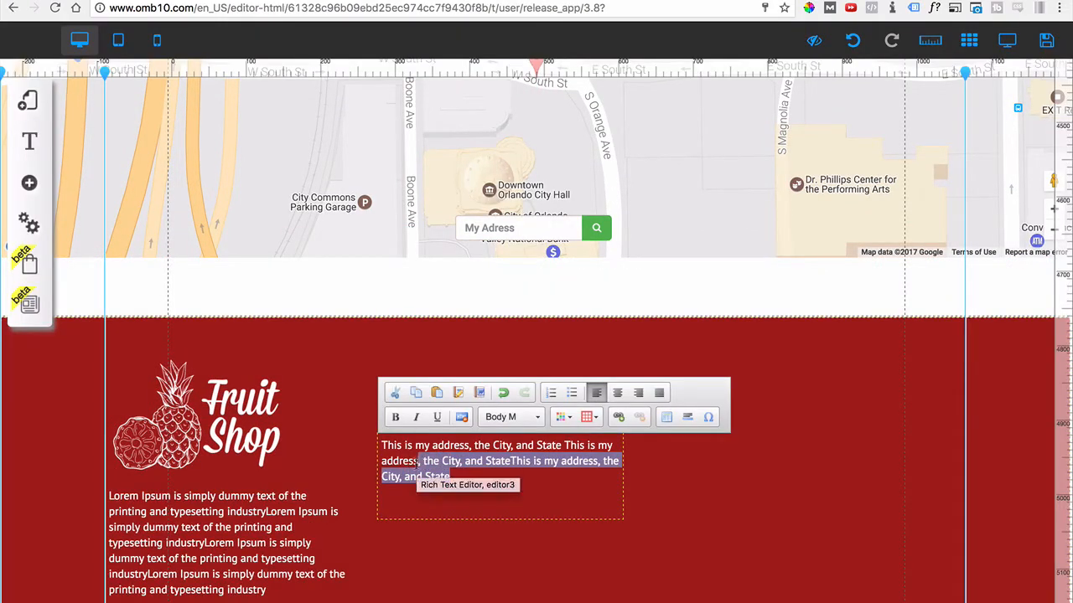
key(BackSpace)
key(Return)
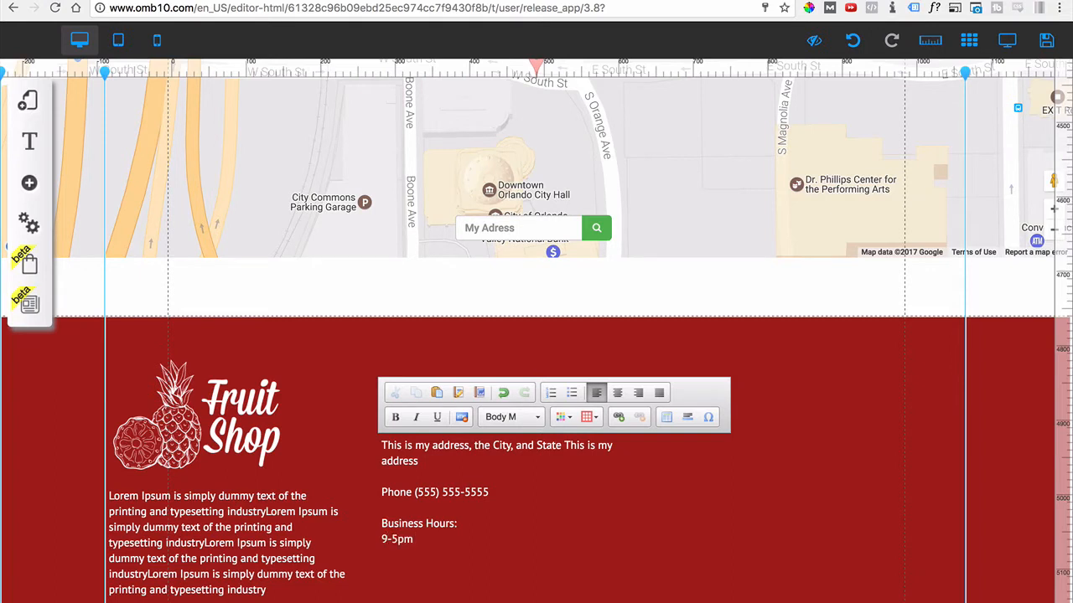
text(m)
click(573, 479)
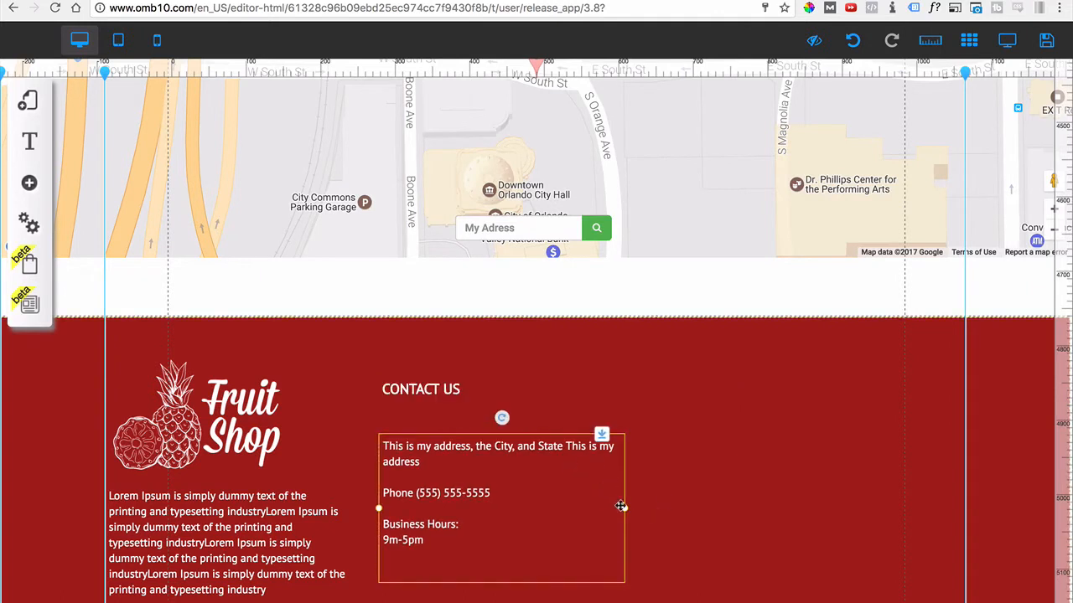
Narrow the contact details text box, shift it slightly down, and move the "CONTACT US" heading just above it.
drag(621, 513, 531, 511)
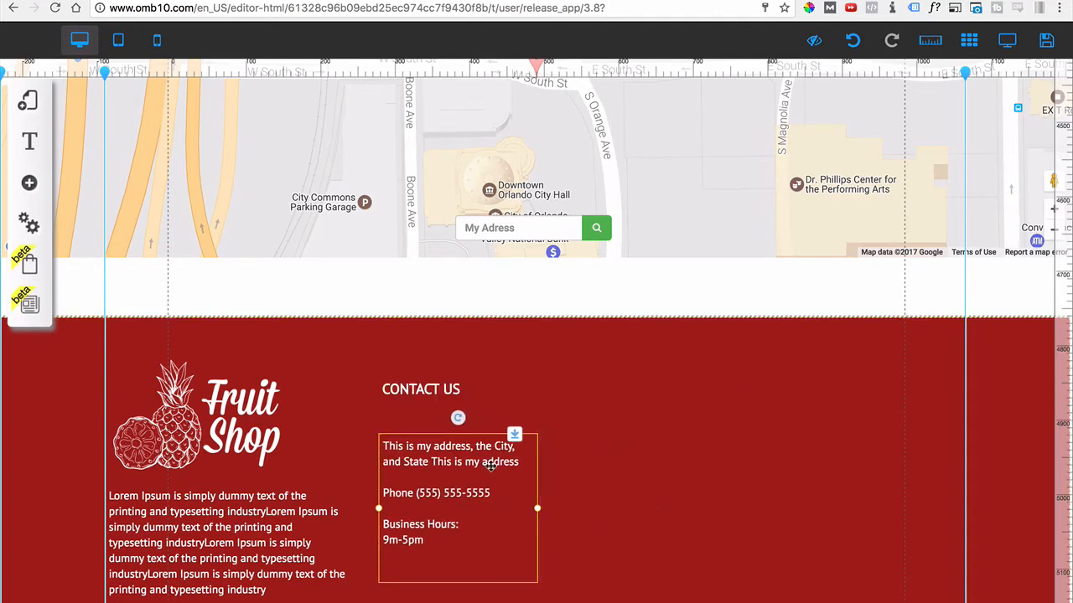
mouse_move(491, 466)
mouse_down()
mouse_move(483, 492)
mouse_move(492, 470)
mouse_move(496, 486)
mouse_up()
click(437, 426)
drag(436, 425, 451, 443)
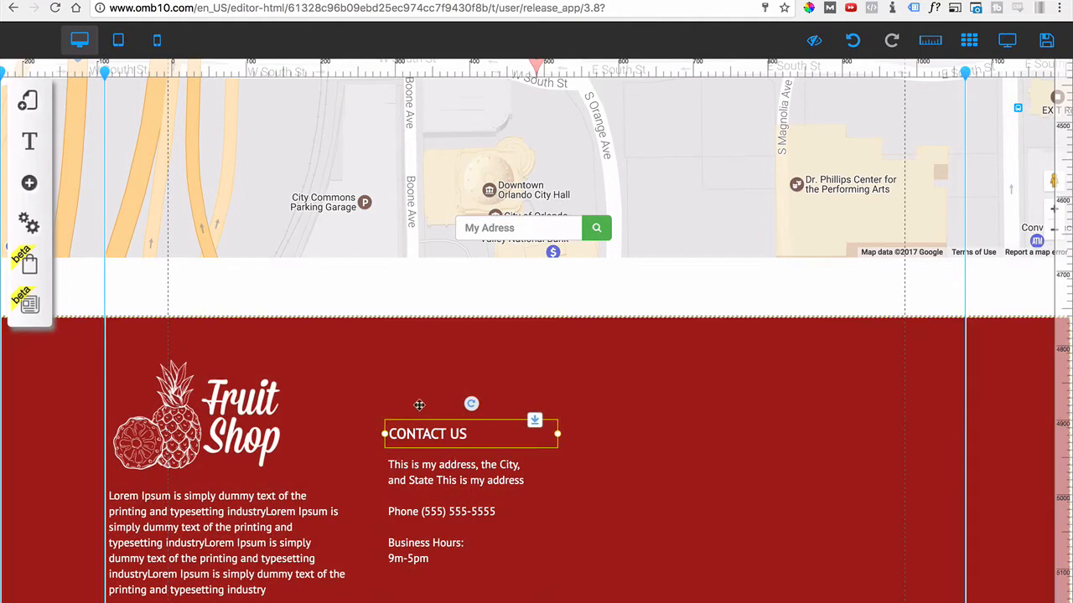
Add a vertical guide at the contact column's left edge and align the heading and contact details to it.
click(387, 73)
drag(388, 73, 382, 73)
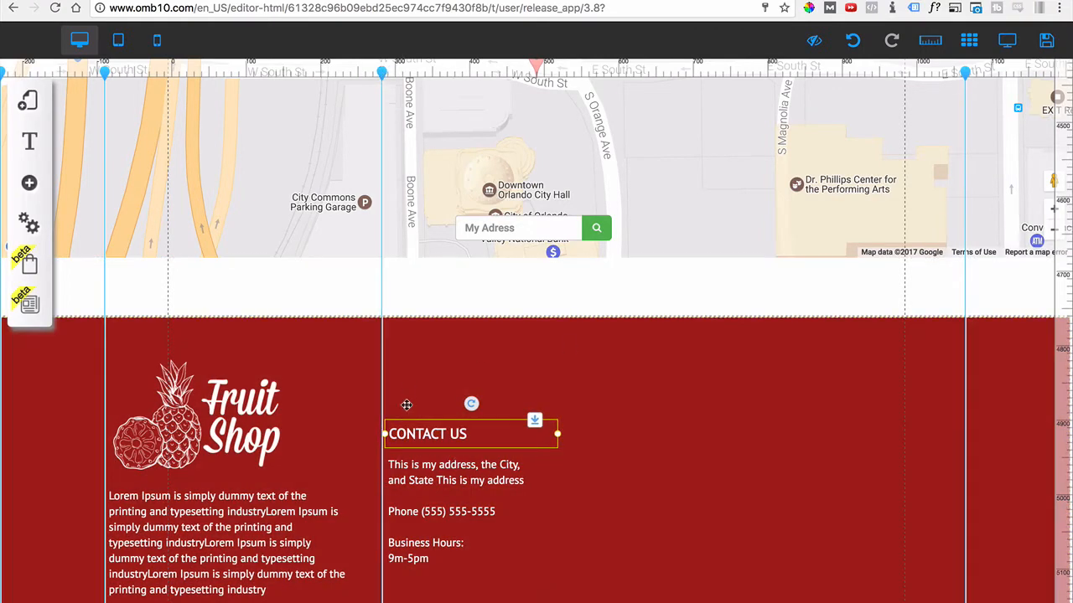
drag(411, 422, 408, 418)
click(411, 469)
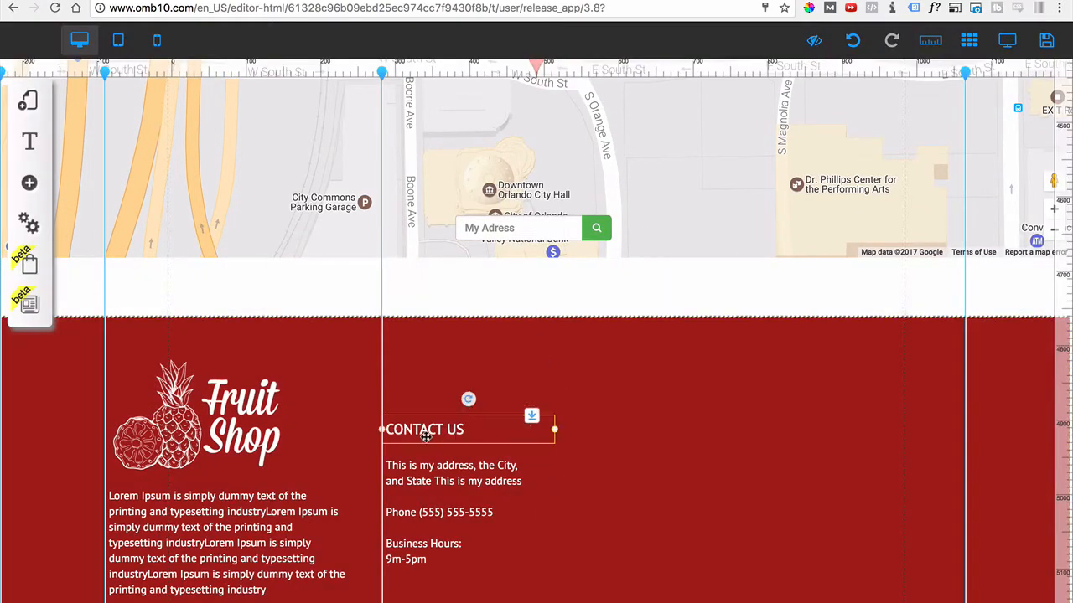
Duplicate the "CONTACT US" heading to the right of the contact column and change the copy's text to "MENU".
key(super+v)
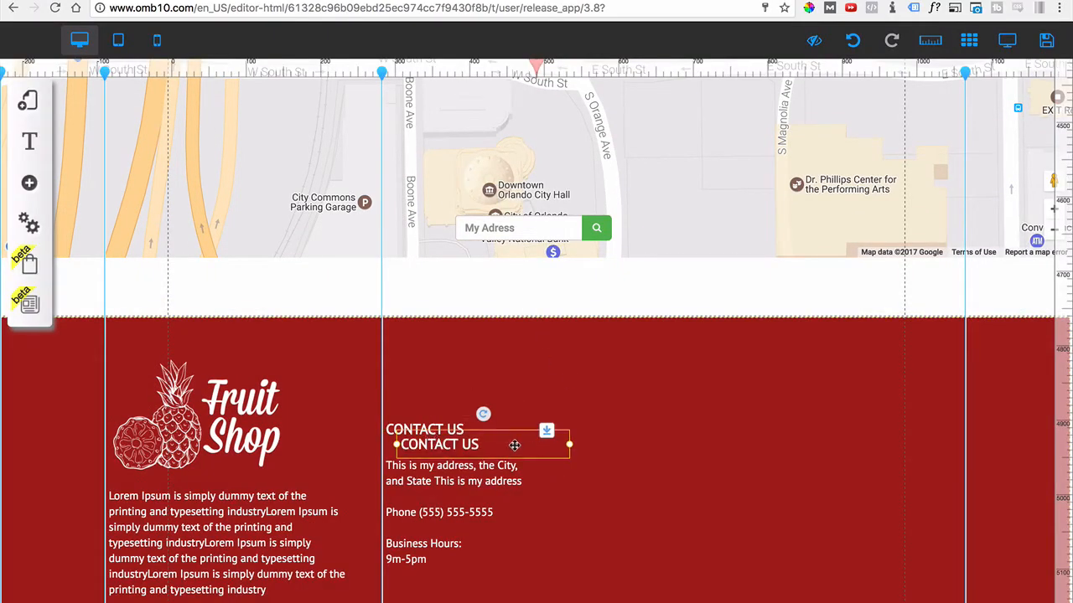
drag(514, 446, 706, 477)
click(540, 442)
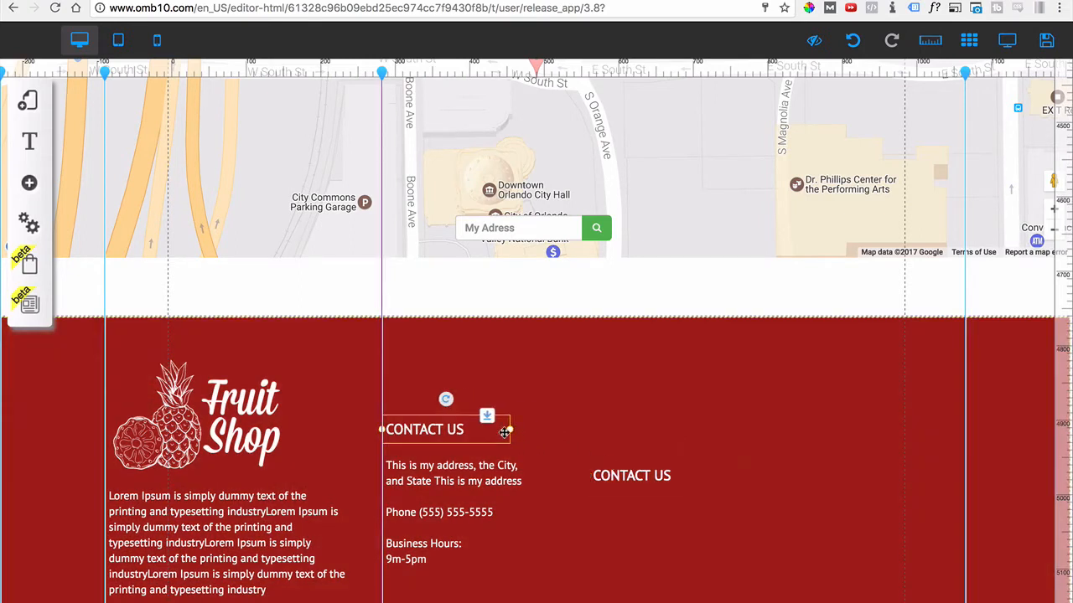
click(611, 477)
triple_click(612, 478)
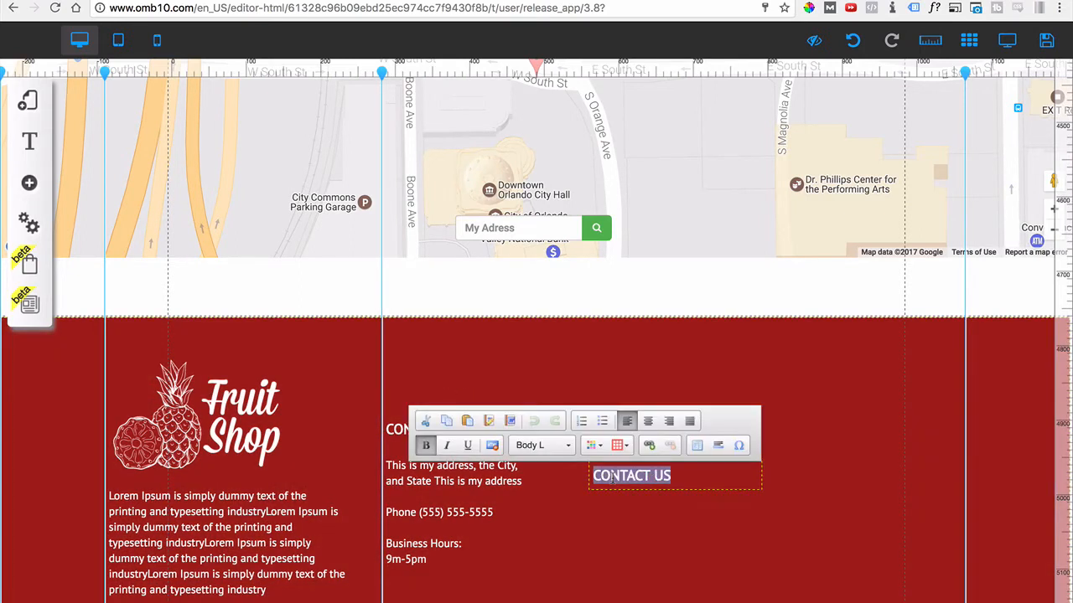
text(MENU)
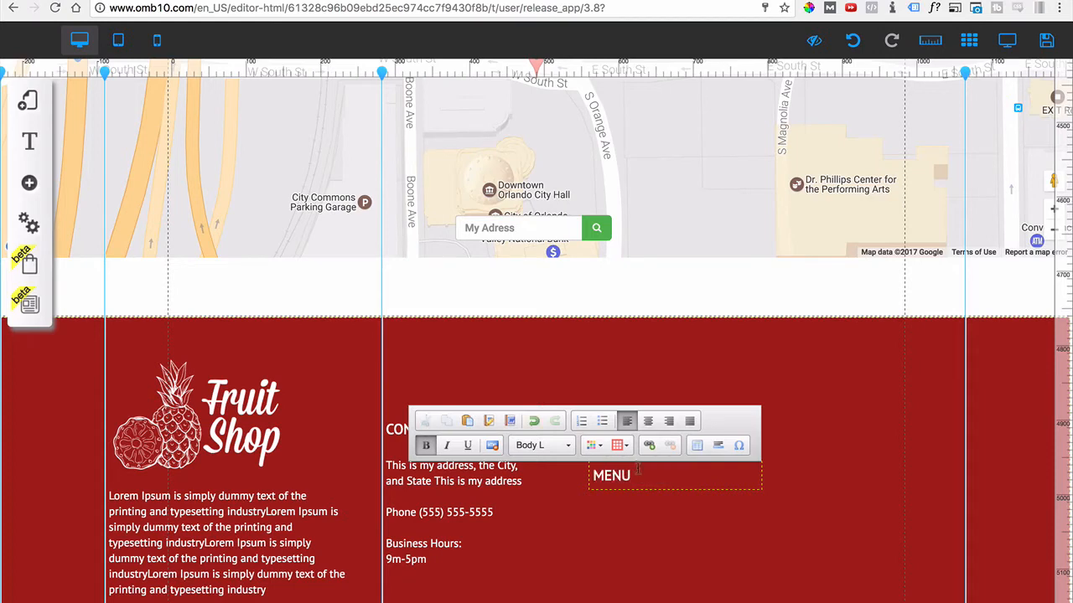
click(695, 503)
Move the "MENU" heading level with "CONTACT US" and place a duplicate of it farther right in the same row.
drag(665, 483, 705, 432)
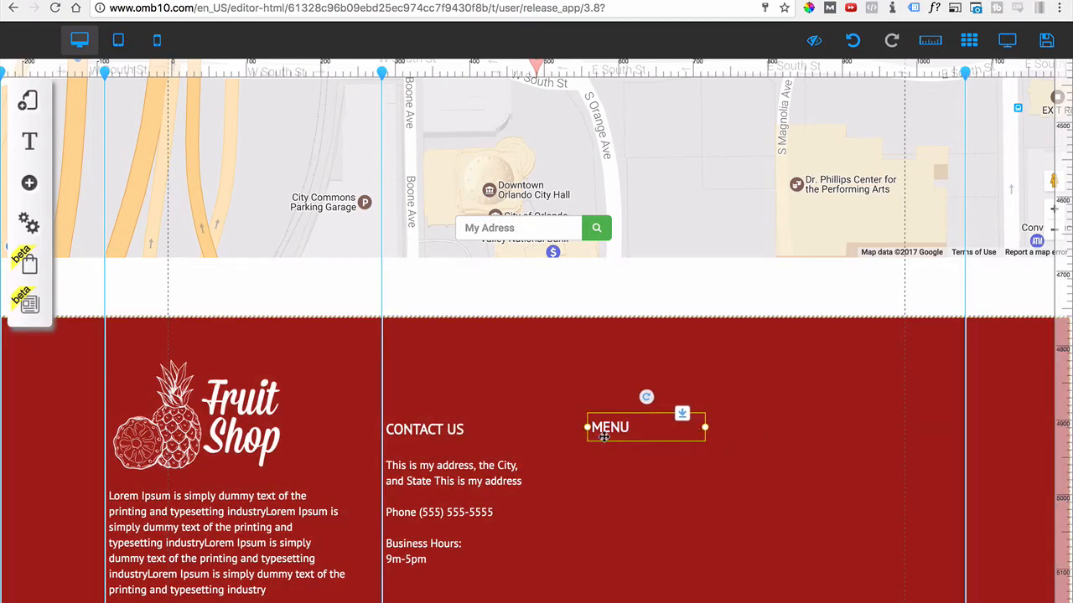
drag(623, 434, 830, 426)
drag(589, 430, 638, 428)
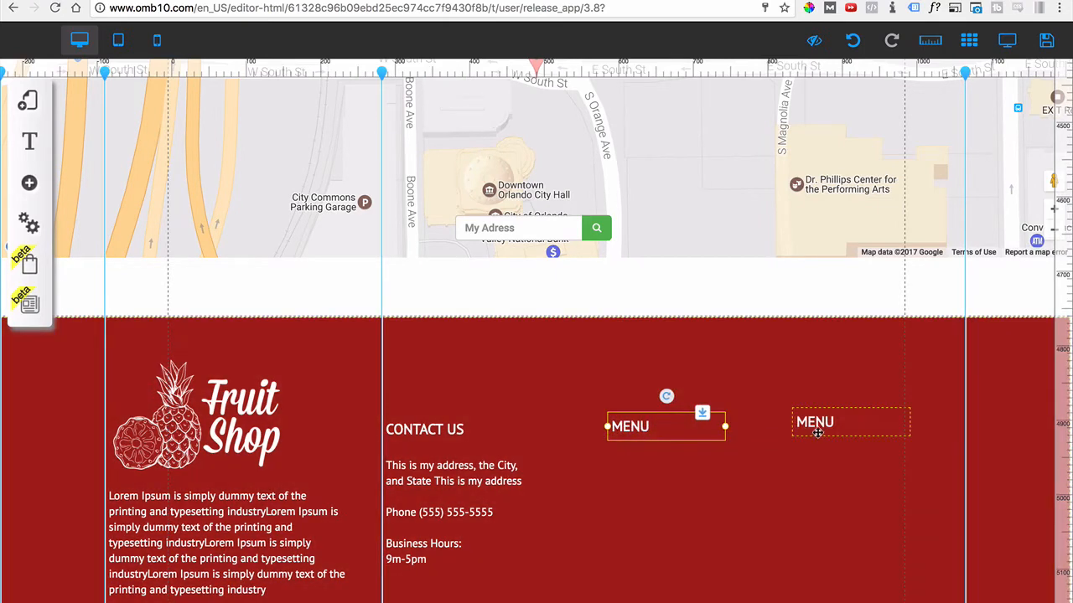
drag(819, 424, 834, 430)
Change the duplicated "MENU" heading's text to "OUR NEWSLETTER".
double_click(832, 428)
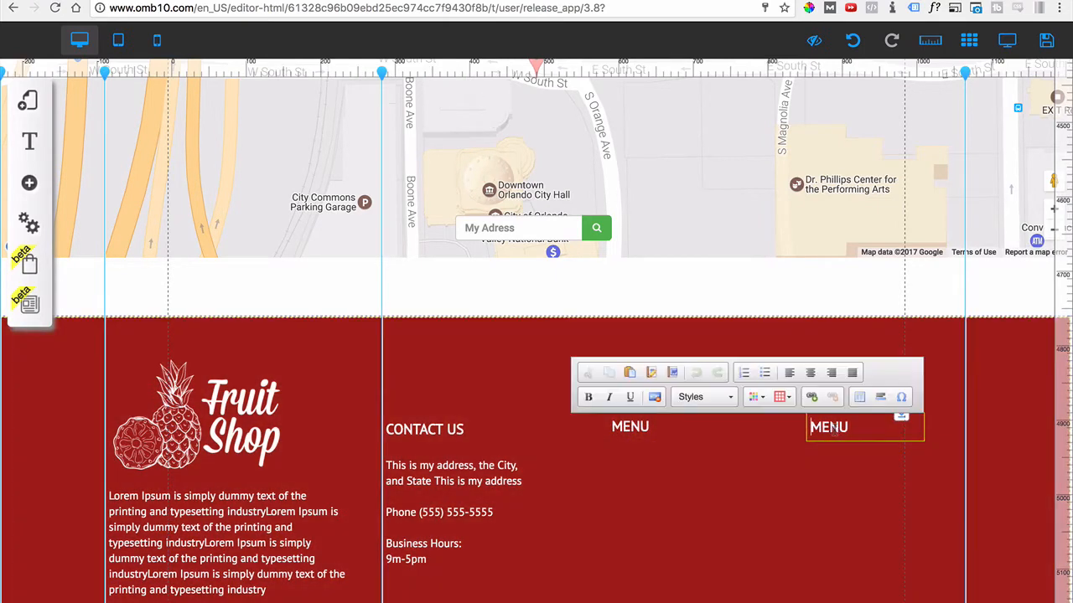
text(OUR NEW)
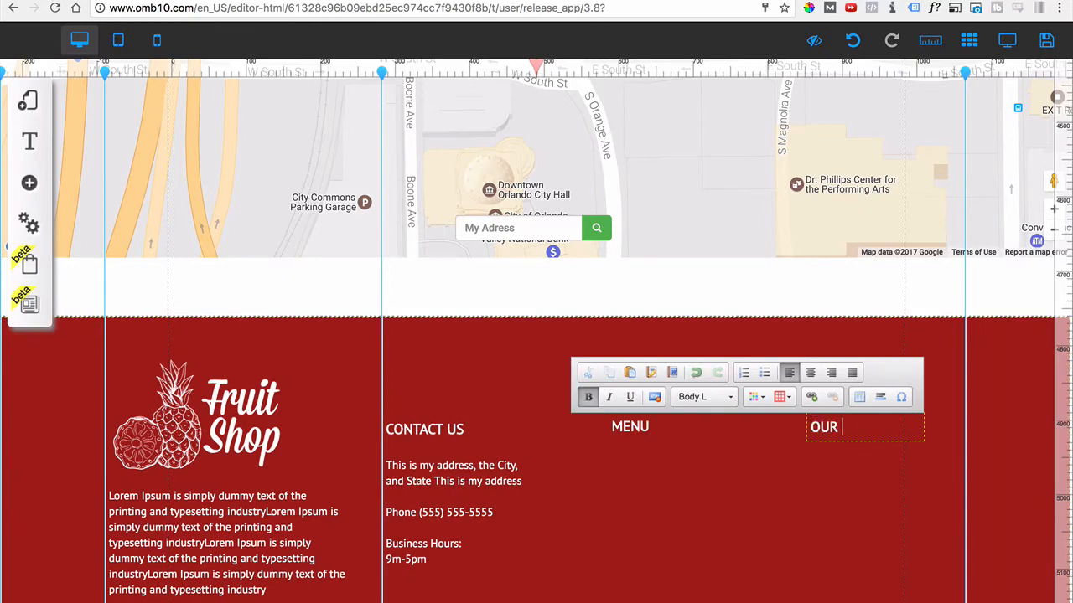
text(SLETTER)
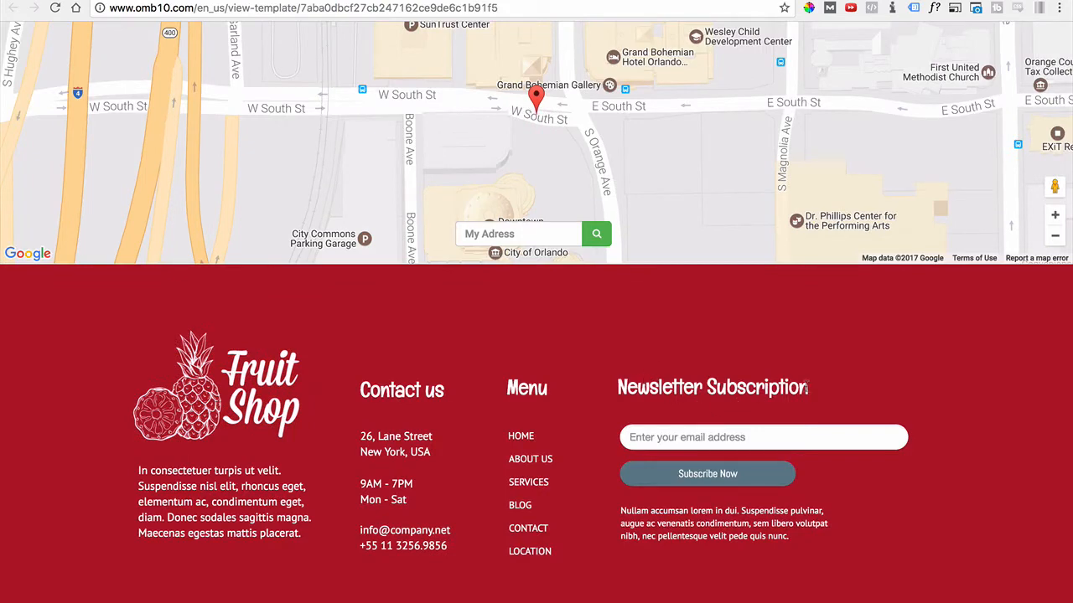
Check the newsletter heading on the finished template page and reword the "OUR NEWSLETTER" heading as "NEWSLETTER SUBSCRIPTION".
drag(808, 387, 639, 290)
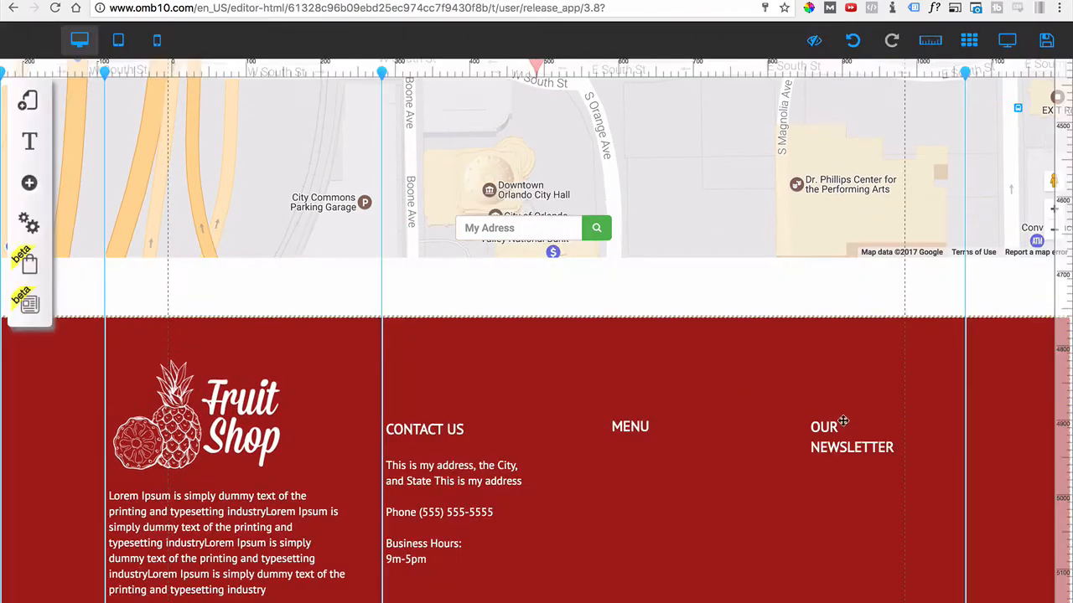
click(848, 444)
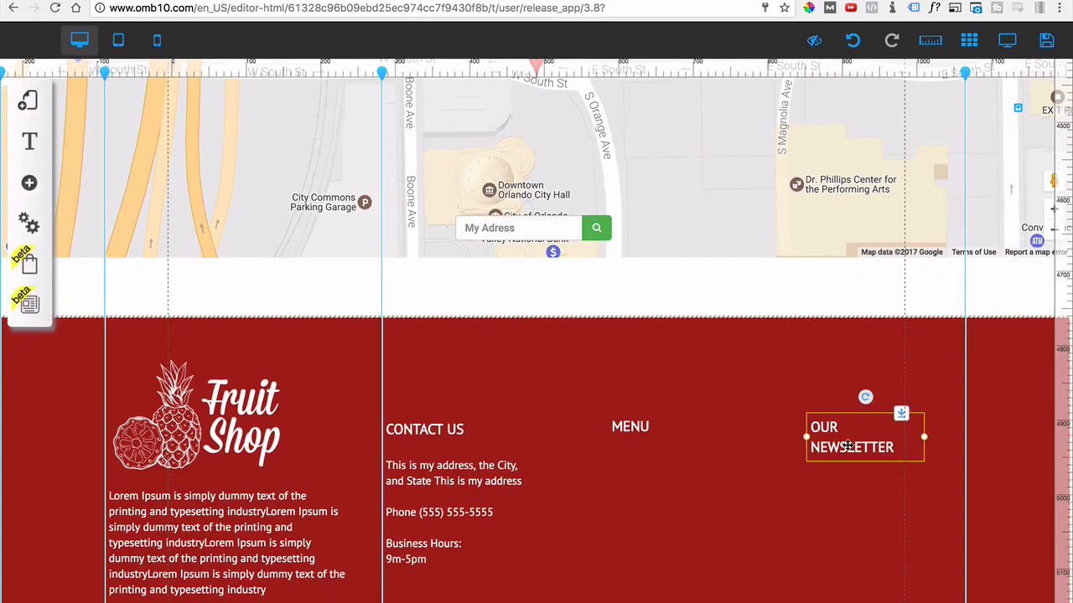
click(848, 444)
double_click(840, 427)
key(BackSpace)
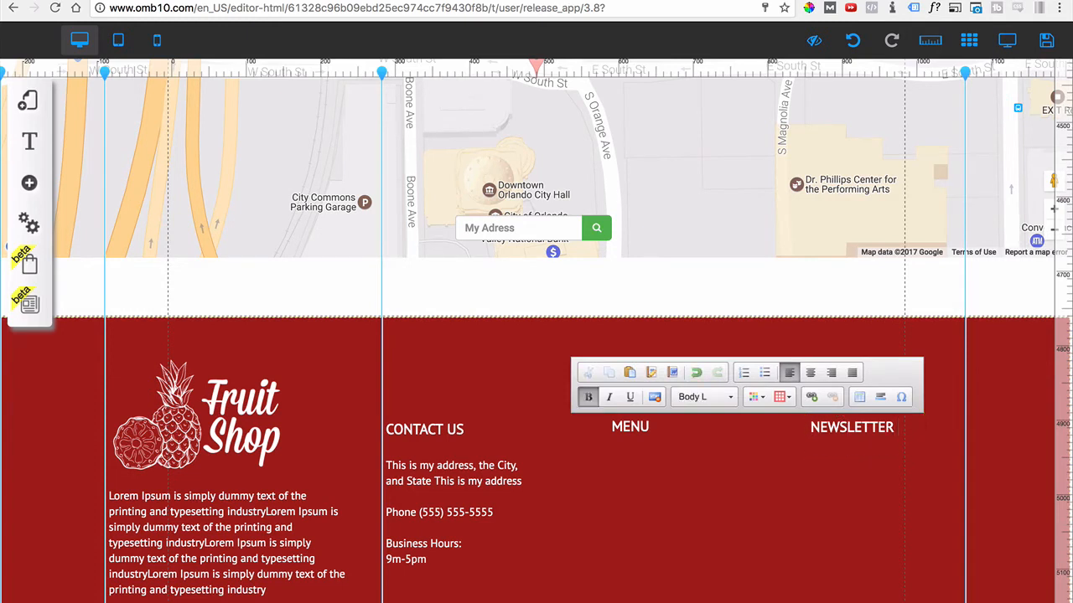
key(Return)
text(SUBSCRIPTION)
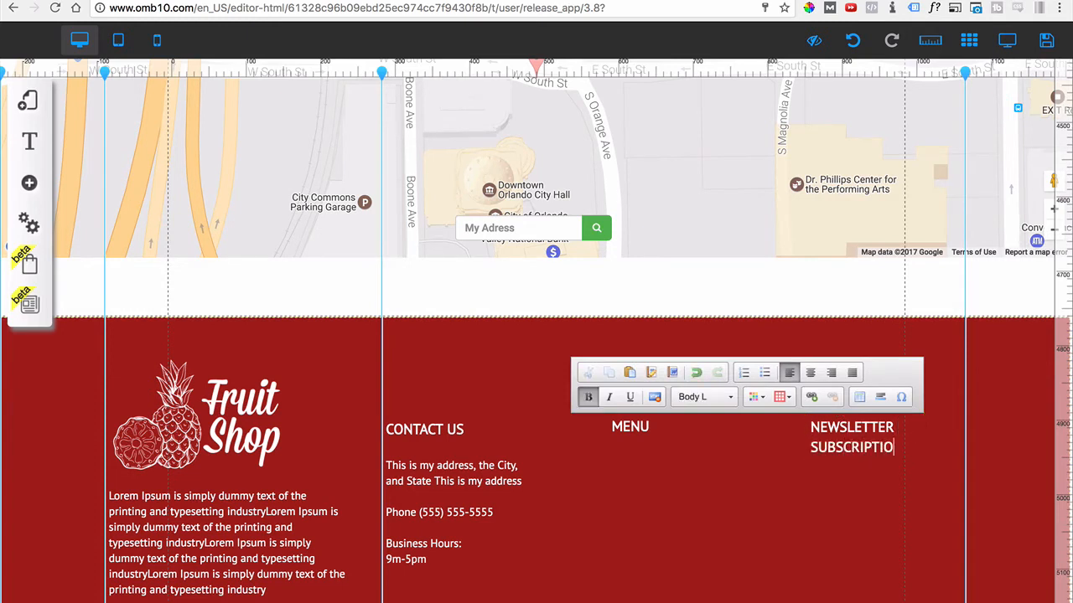
click(819, 543)
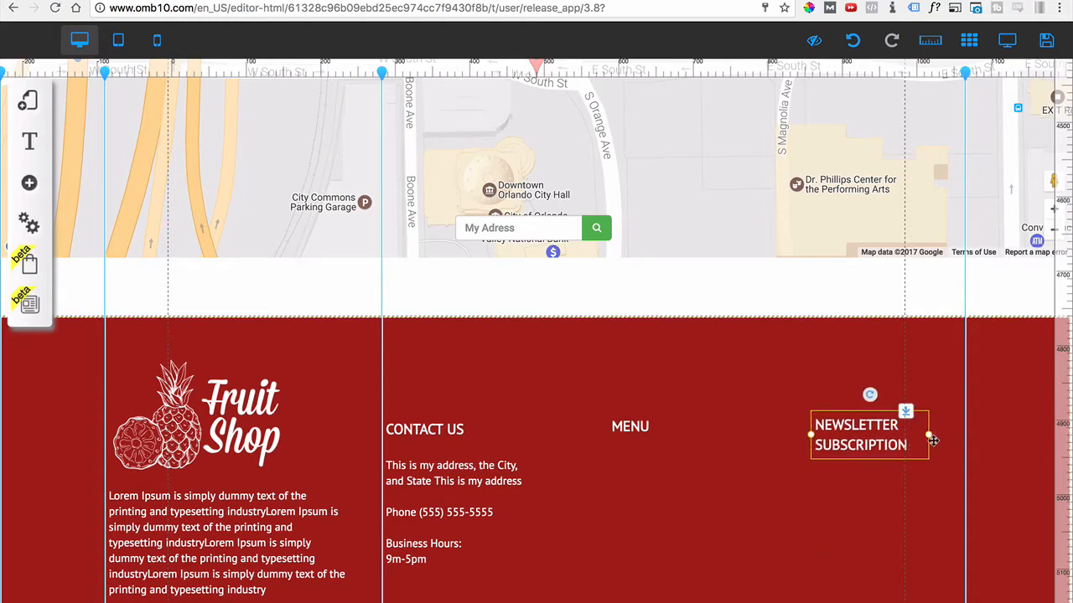
Widen the newsletter heading to fit on one line and align all three column headings to a new horizontal guide.
drag(929, 437, 1061, 408)
click(449, 423)
drag(625, 434, 610, 429)
drag(880, 432, 881, 429)
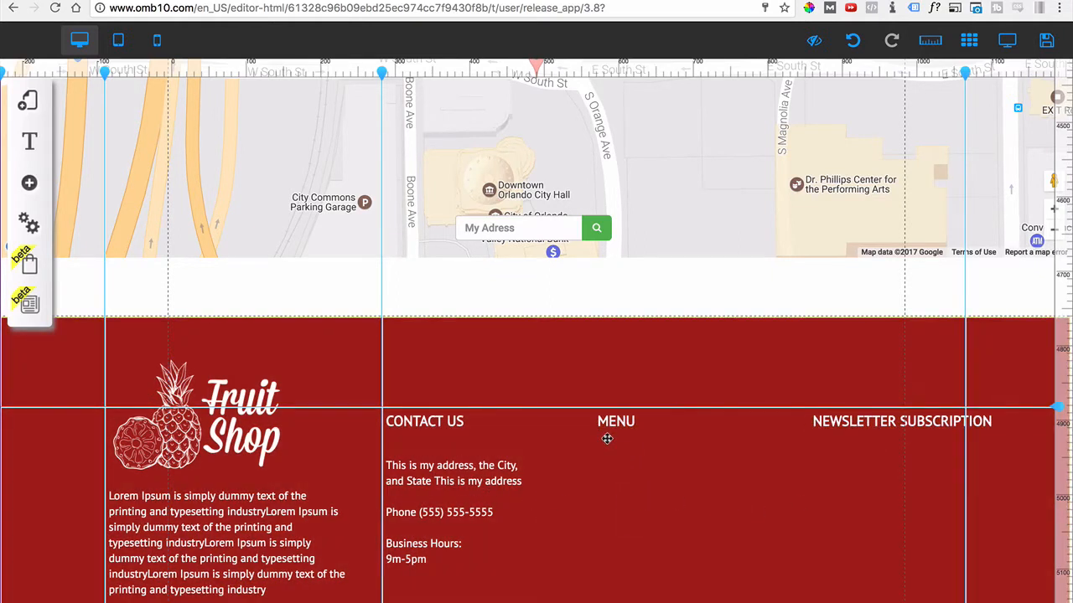
Shift the "NEWSLETTER SUBSCRIPTION" heading left to end at the outer vertical guide, and move the footer panel up against the map.
click(833, 429)
click(661, 430)
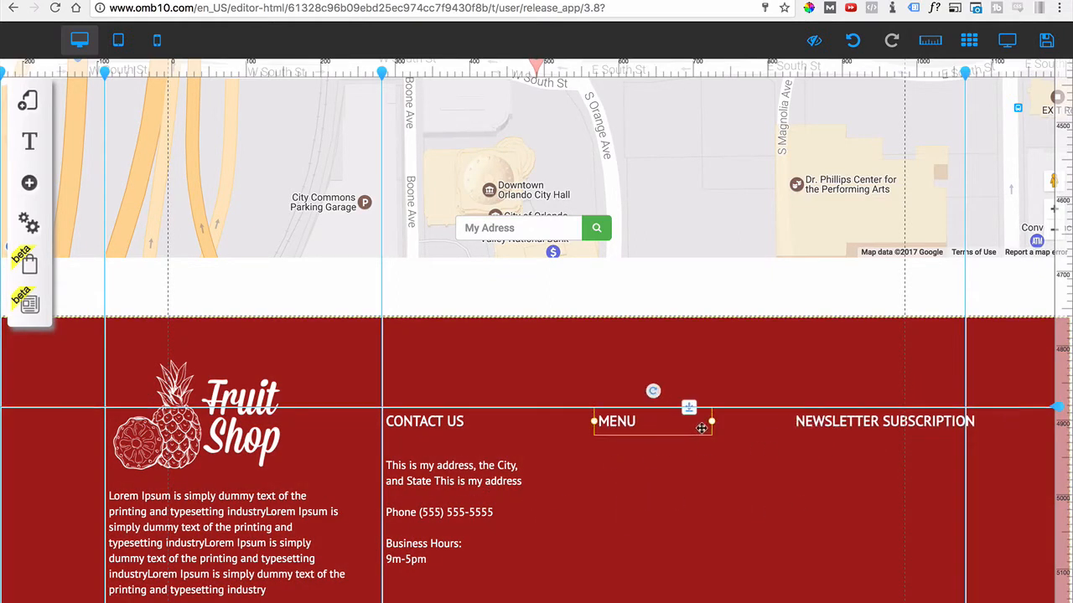
drag(837, 424, 823, 424)
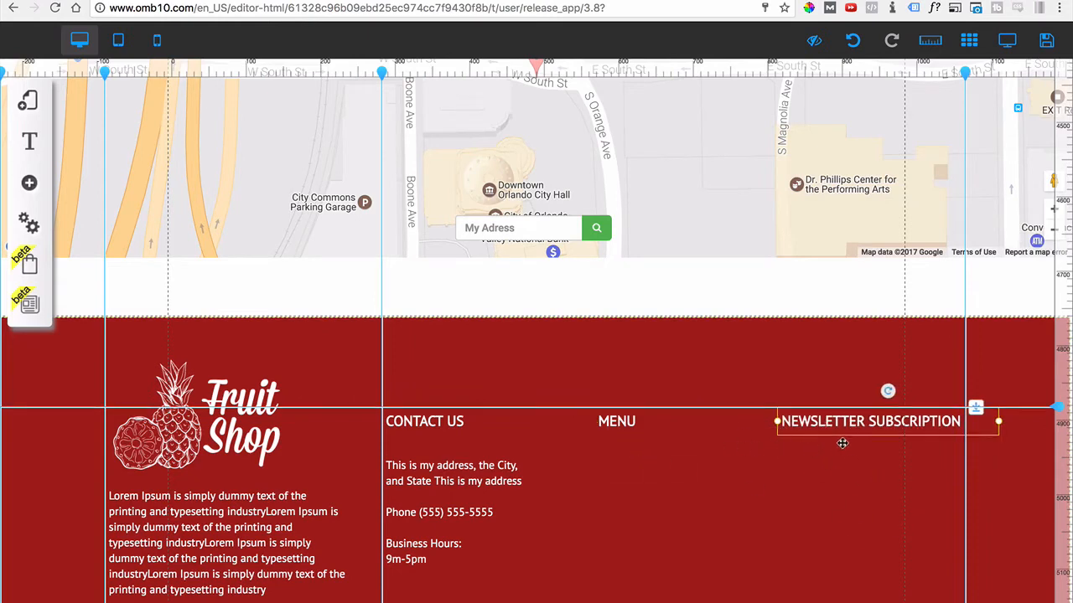
click(835, 494)
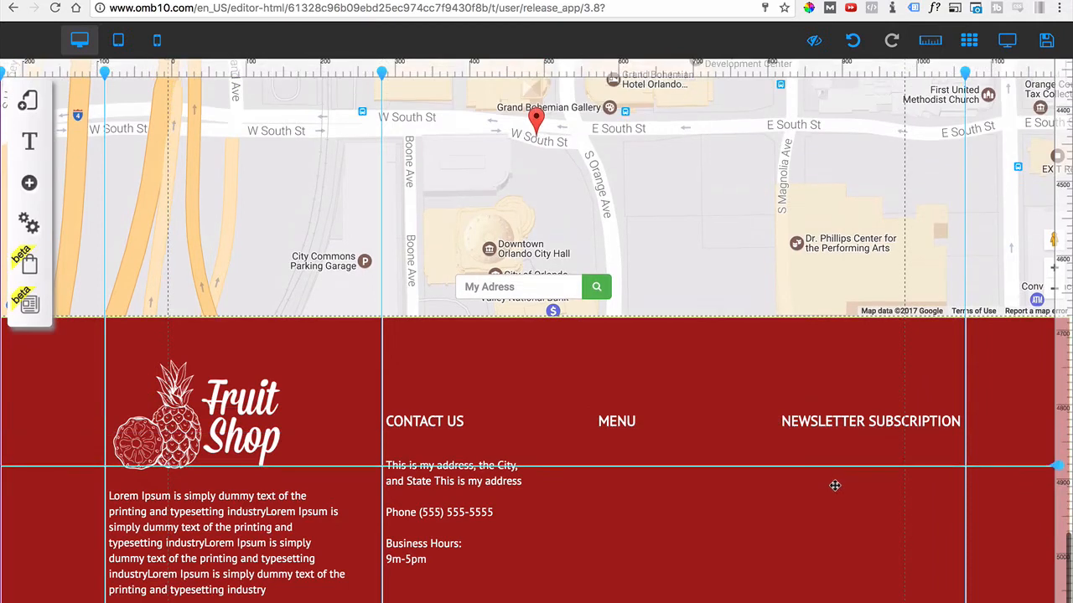
Move the horizontal guide above the column headings and raise the contact details text closer to the "CONTACT US" heading.
drag(1058, 467, 1058, 365)
scroll(652, 425, up, 10)
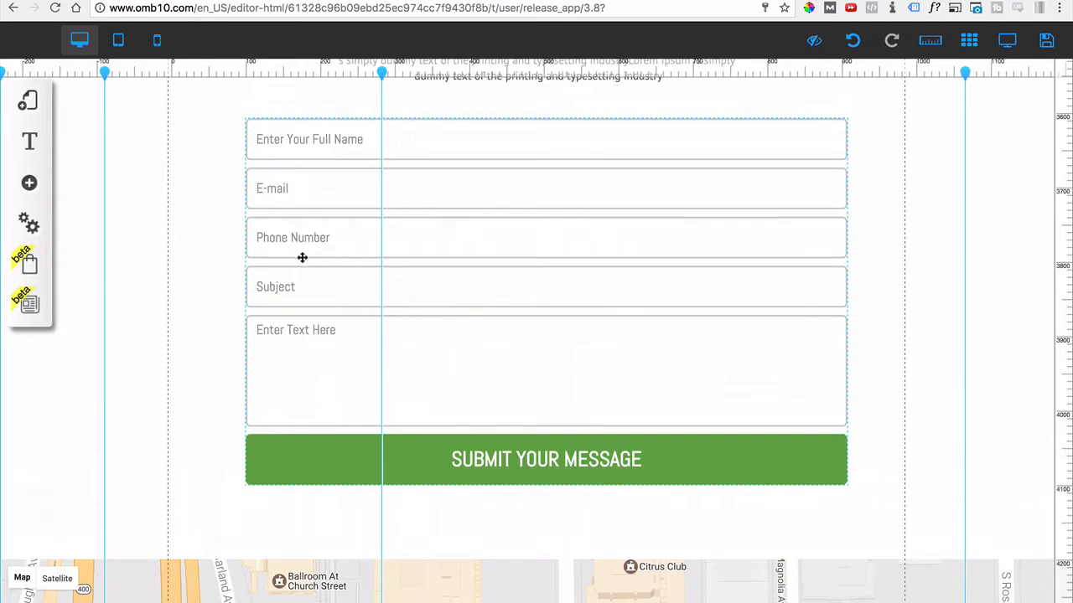
scroll(596, 340, down, 10)
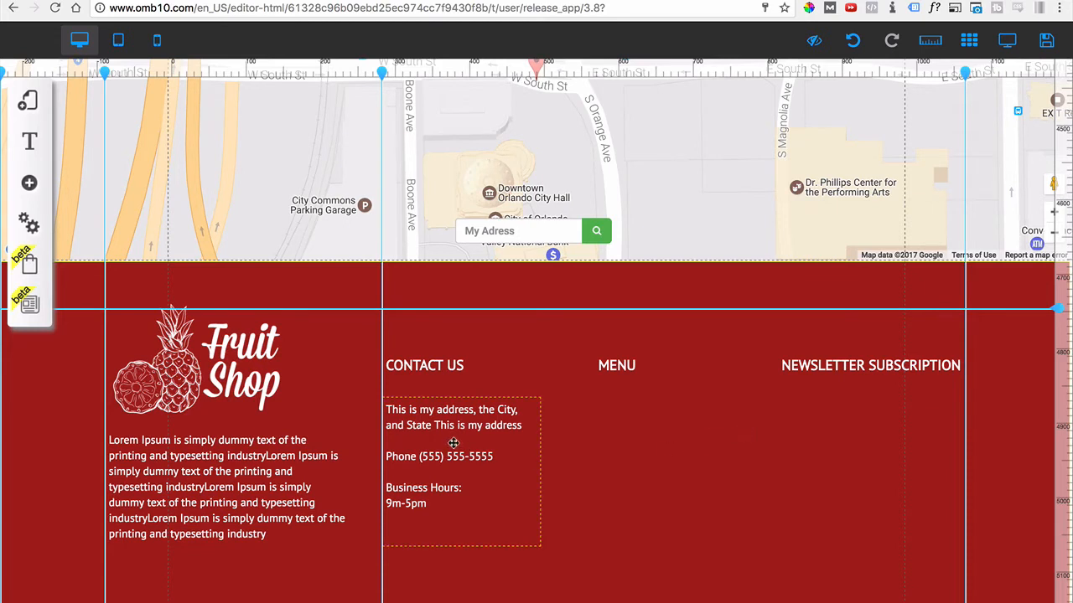
drag(454, 442, 453, 430)
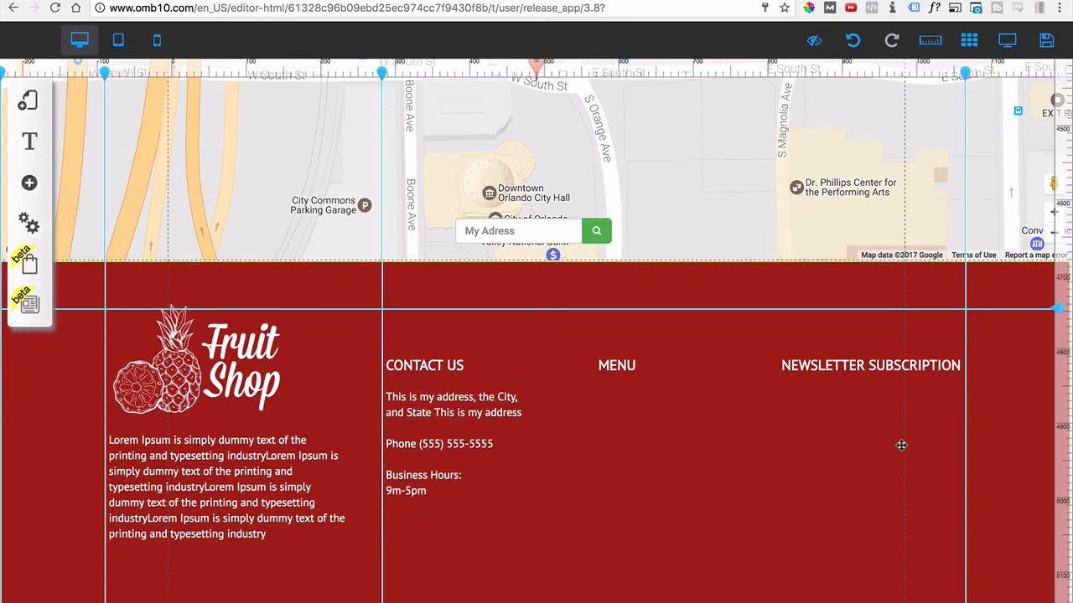
Insert an email marketing form with a left-aligned submit button, connected to the MailingBoss list "E-mail Marketing".
click(29, 189)
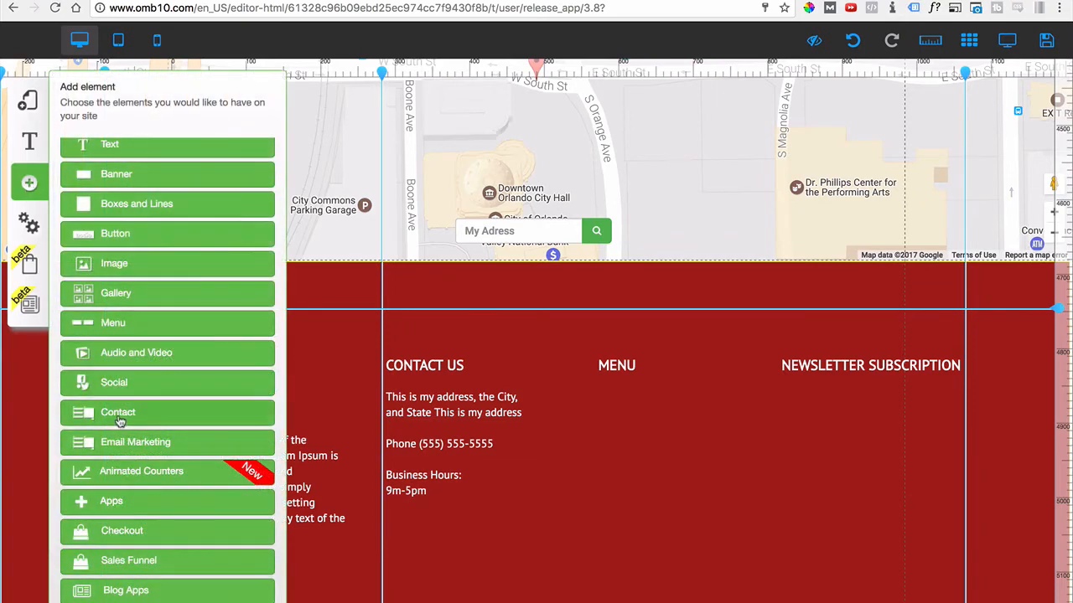
click(120, 447)
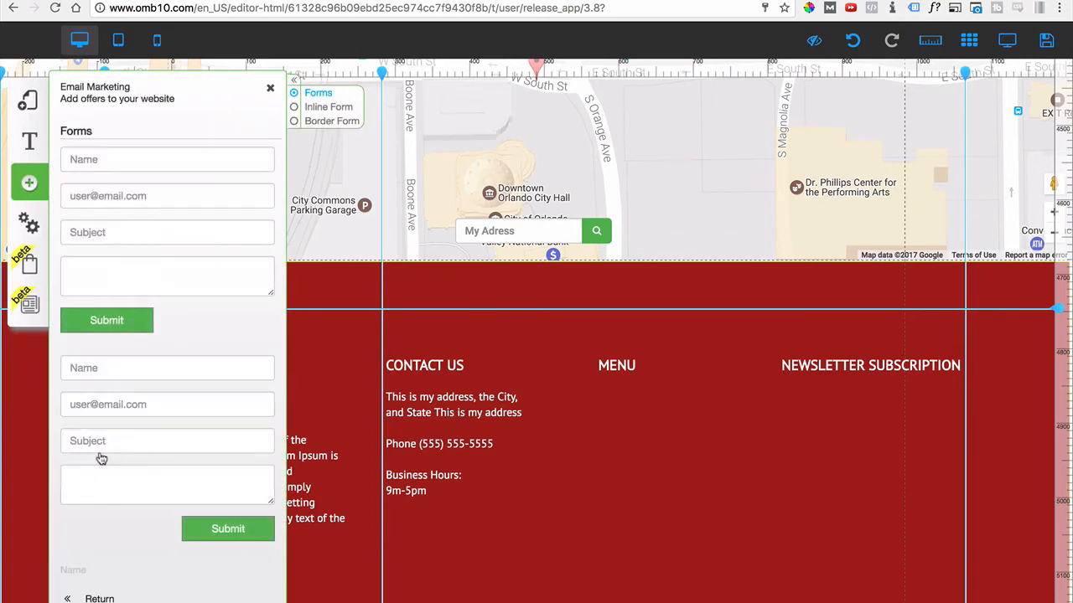
scroll(144, 388, down, 5)
scroll(144, 390, up, 8)
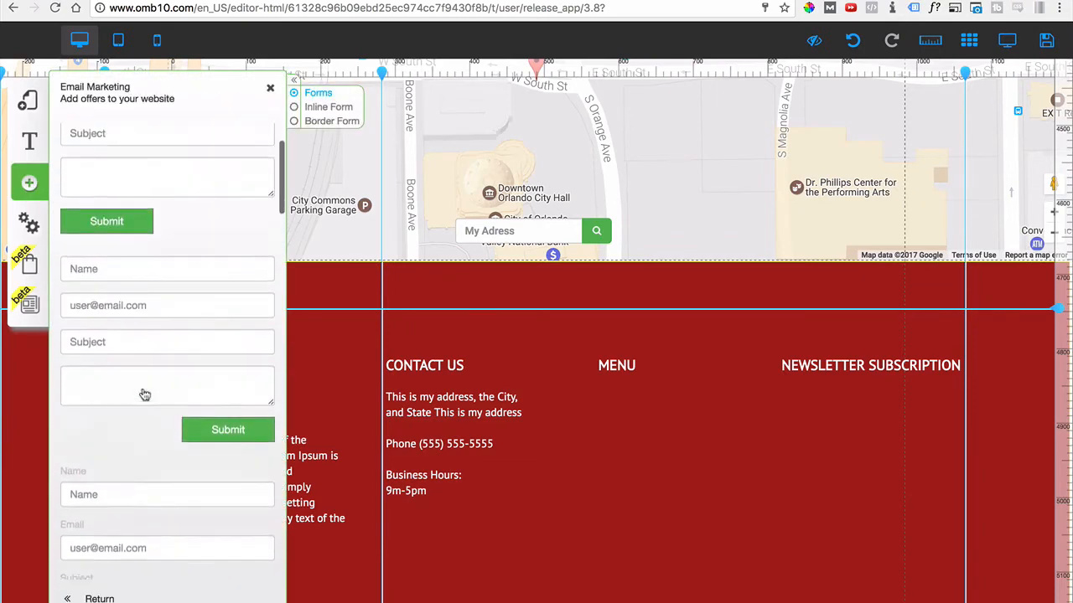
click(150, 272)
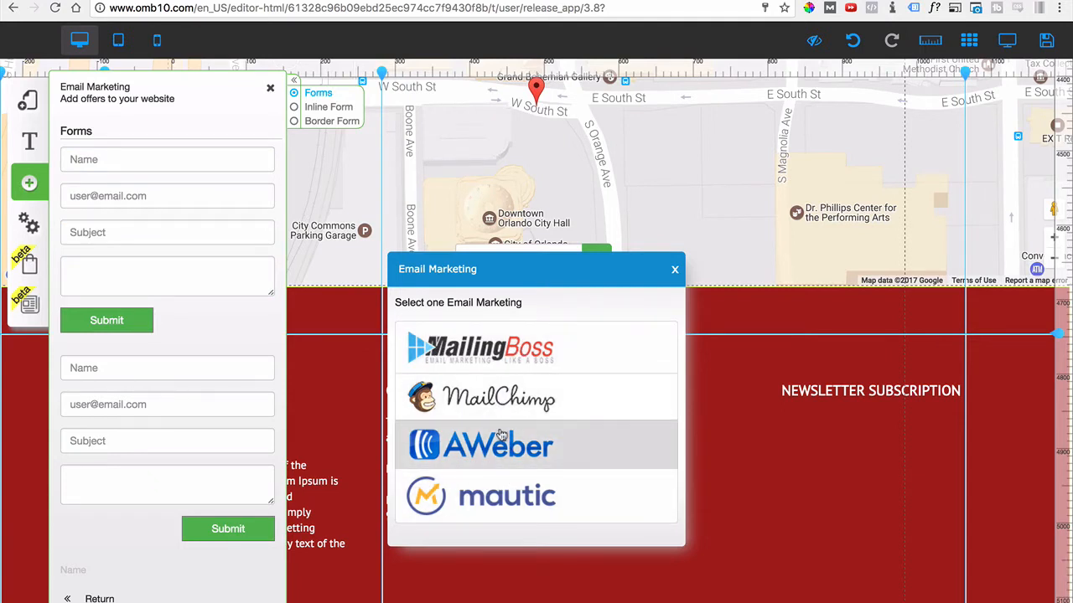
click(503, 358)
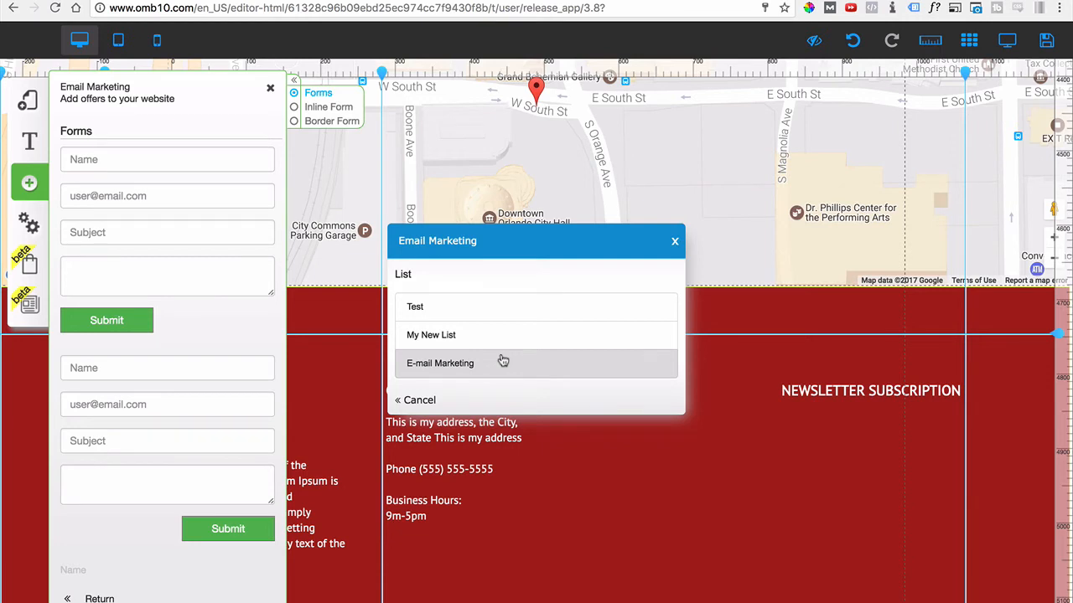
click(444, 365)
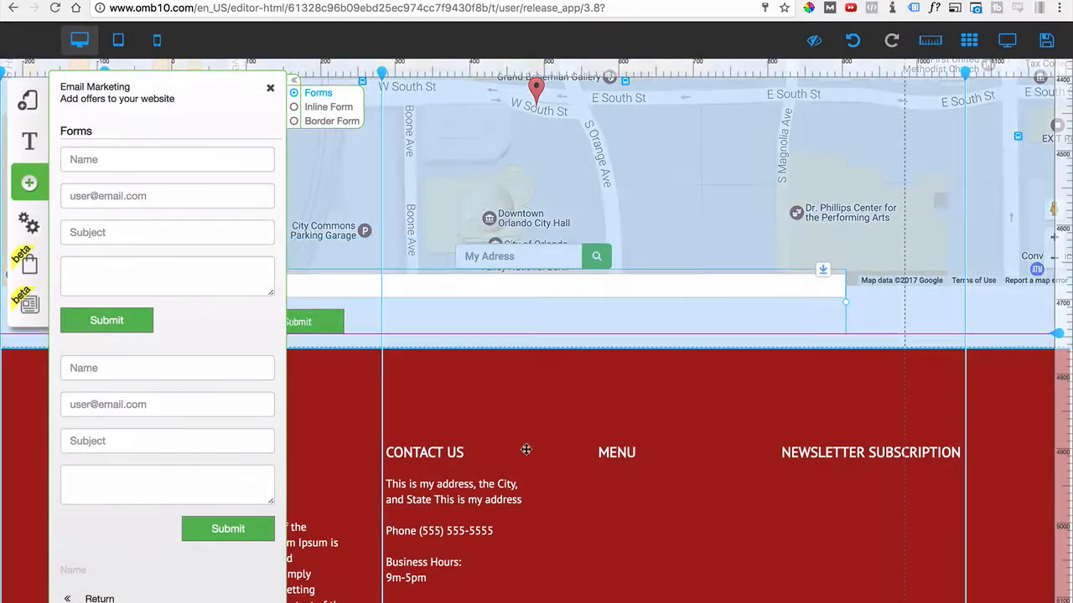
Place the email form under the "NEWSLETTER SUBSCRIPTION" heading, narrowed to the column and lined up with the heading's left edge.
drag(527, 450, 829, 415)
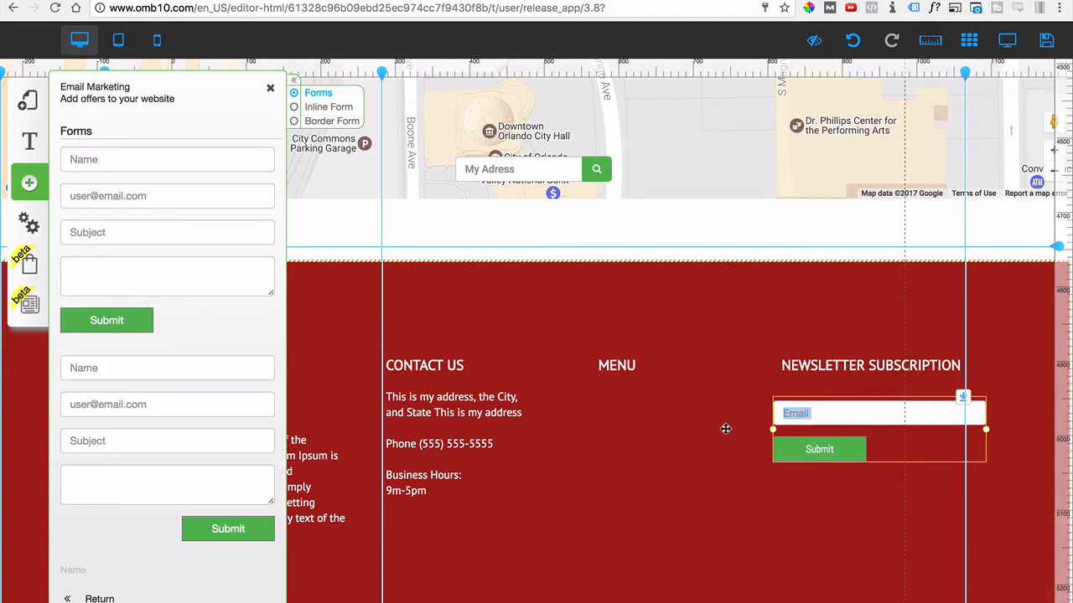
click(826, 417)
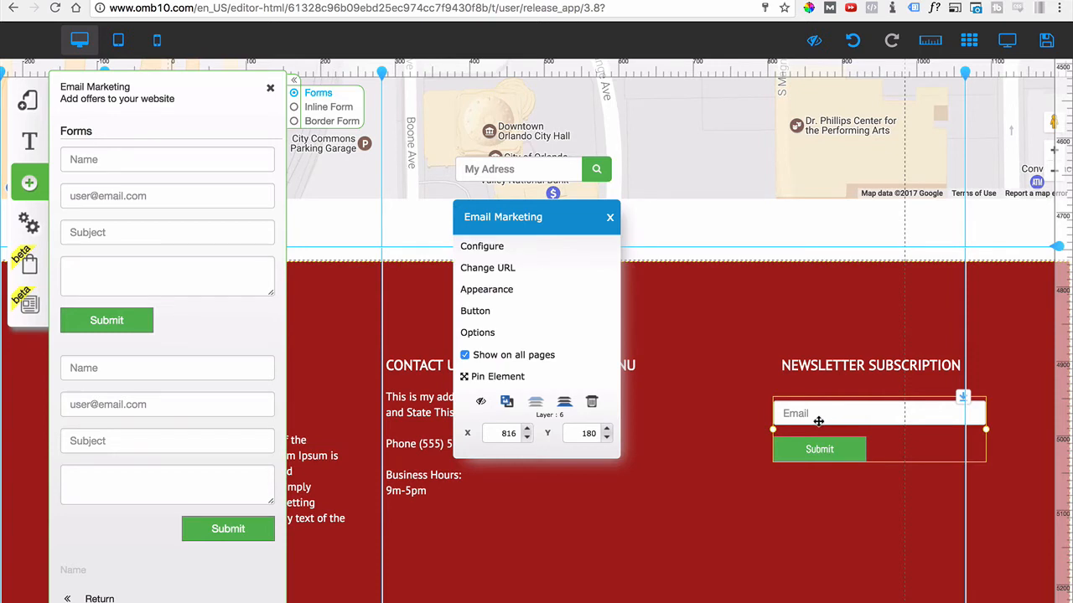
click(610, 218)
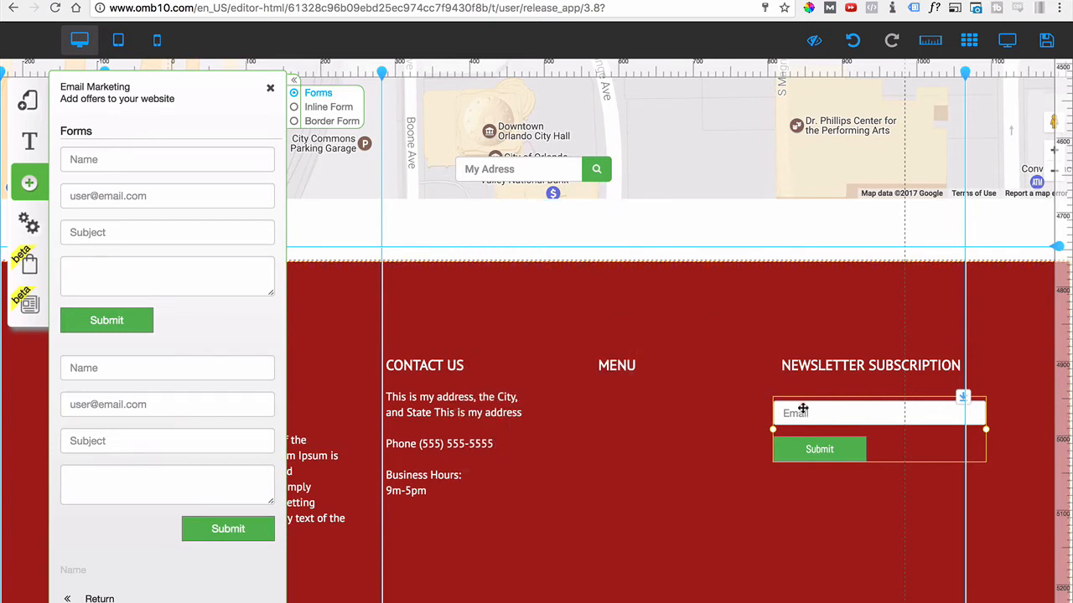
drag(807, 414, 813, 407)
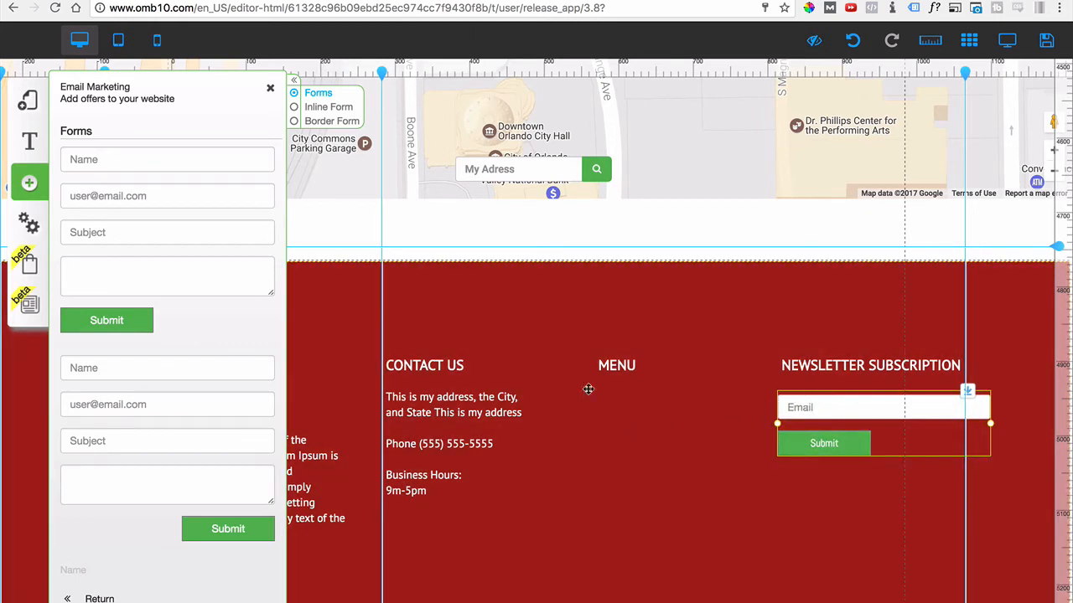
Insert a second email marketing form connected to the "Test" list.
click(199, 222)
click(414, 277)
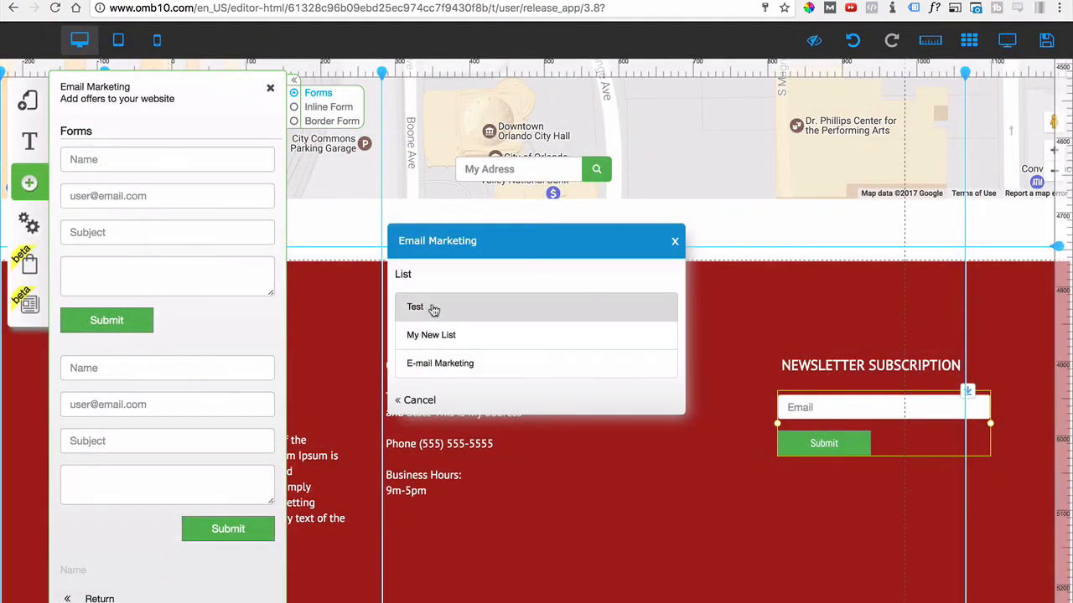
click(430, 306)
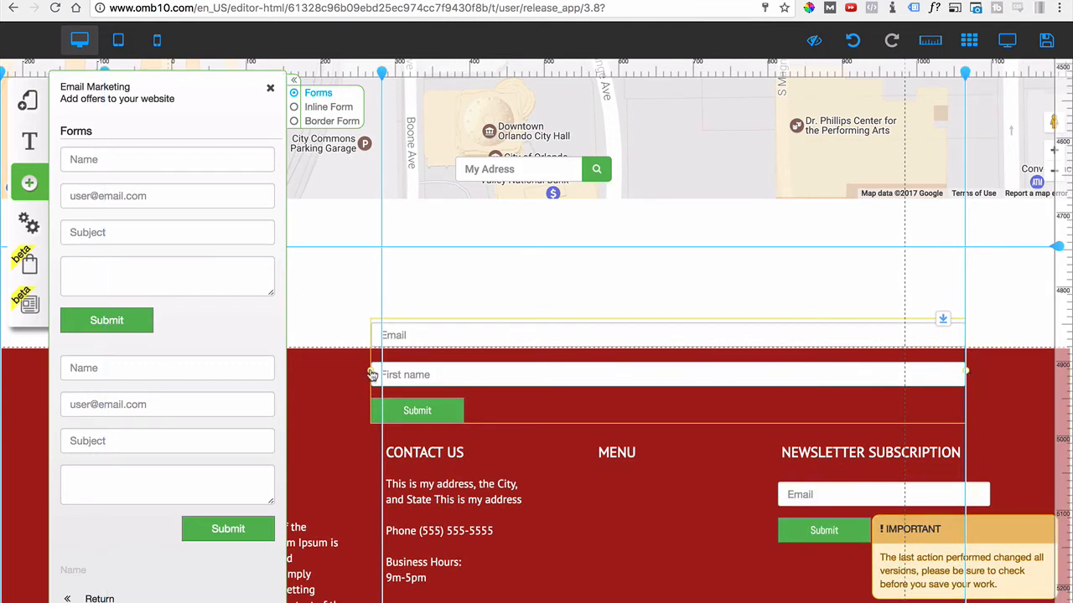
Narrow and reposition the second form with the email and first name fields in the footer, then delete it.
drag(372, 375, 536, 543)
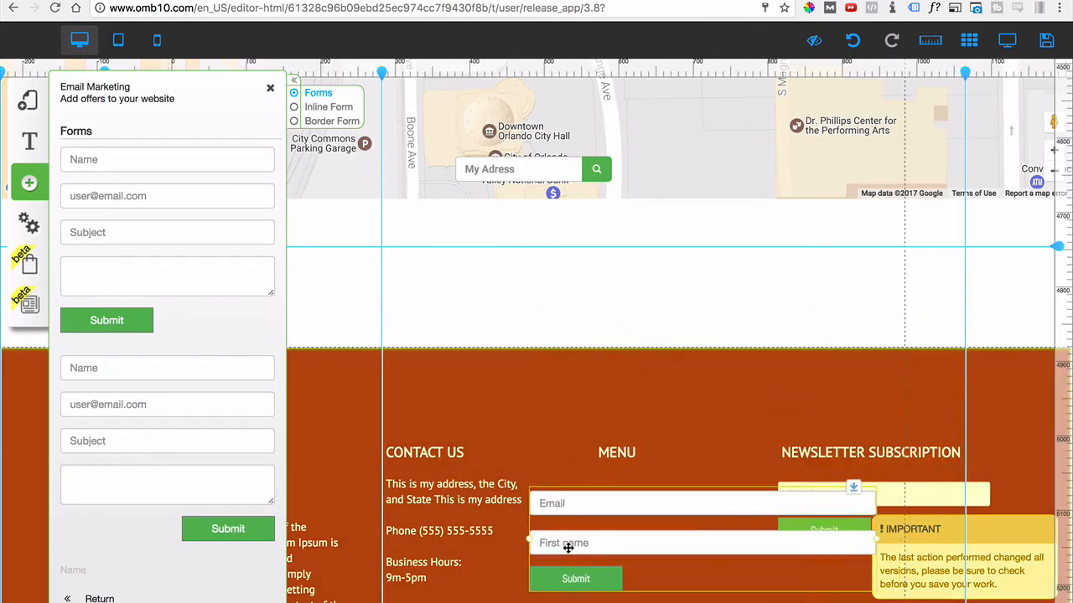
scroll(373, 411, down, 1)
drag(561, 448, 558, 335)
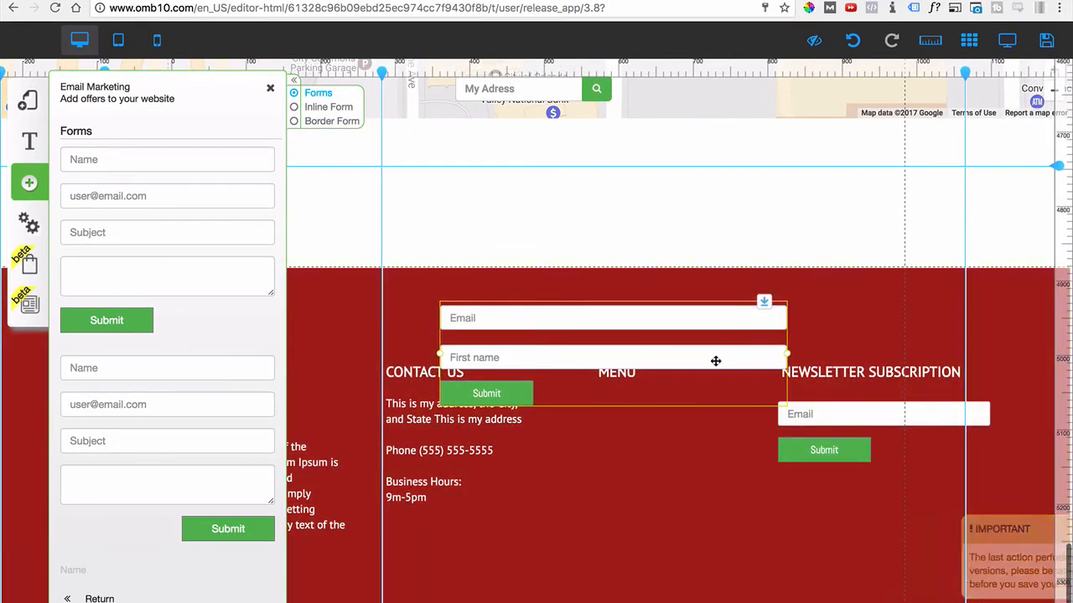
drag(714, 361, 700, 474)
drag(771, 469, 724, 469)
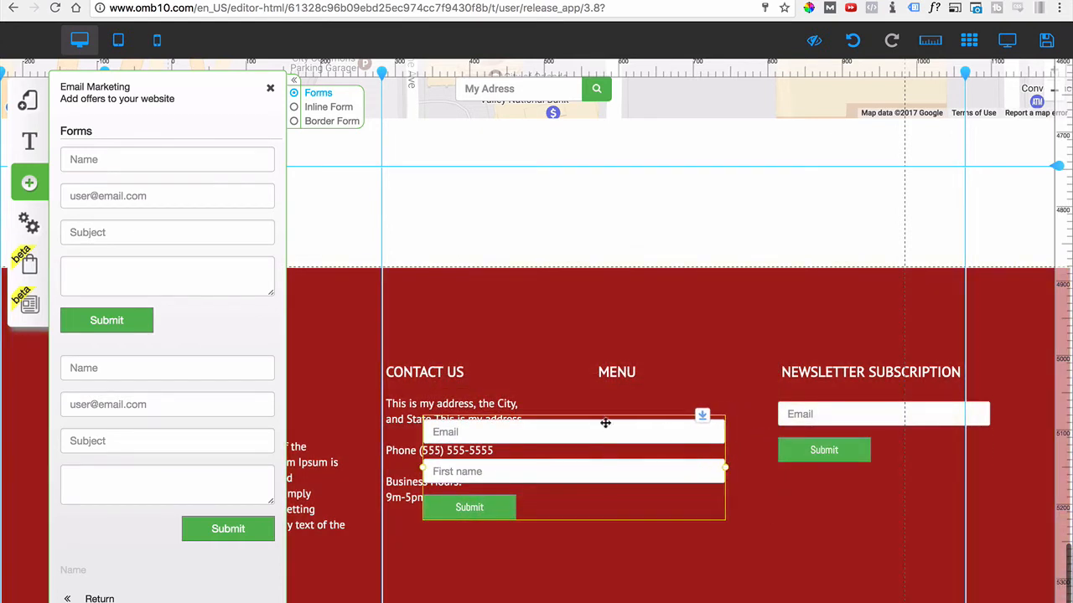
click(556, 486)
click(595, 404)
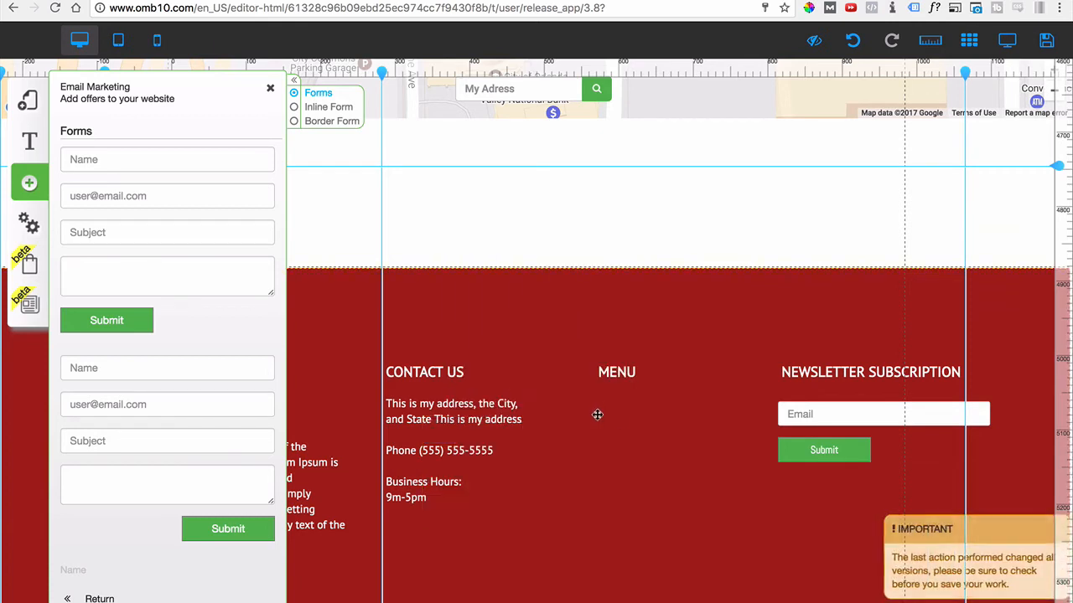
Edit the newsletter form's Mailmkt_custom_2 style and set the form fields' font to Abel.
click(789, 409)
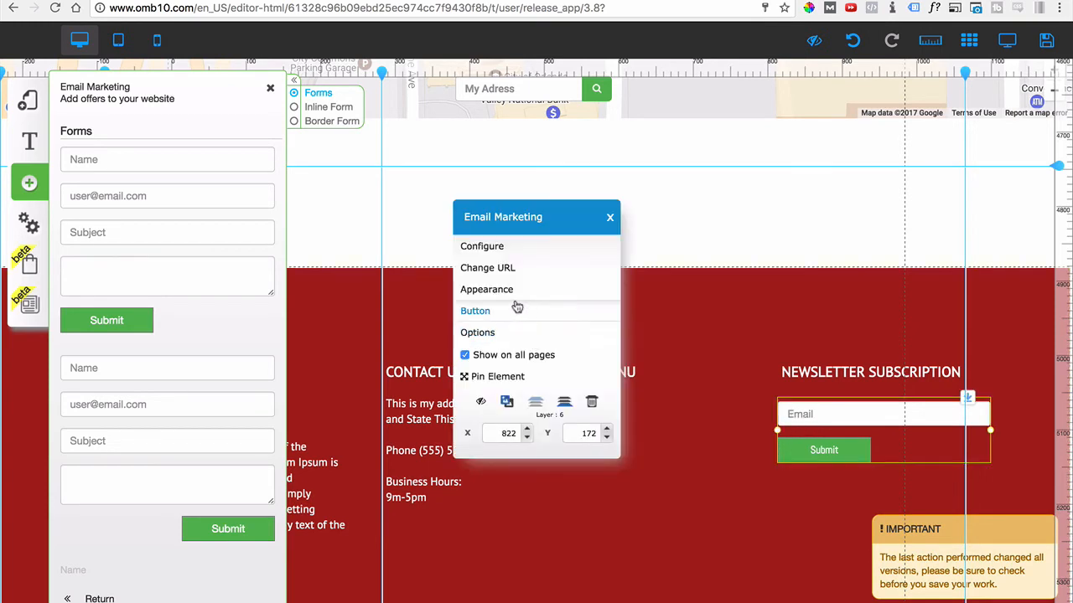
click(486, 289)
mouse_move(139, 214)
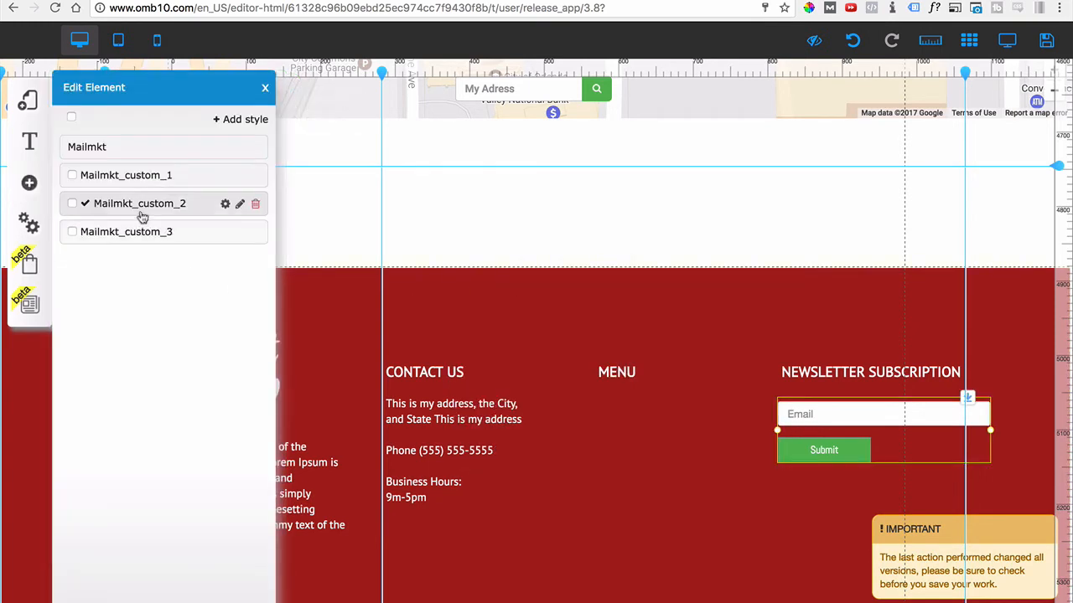
click(223, 204)
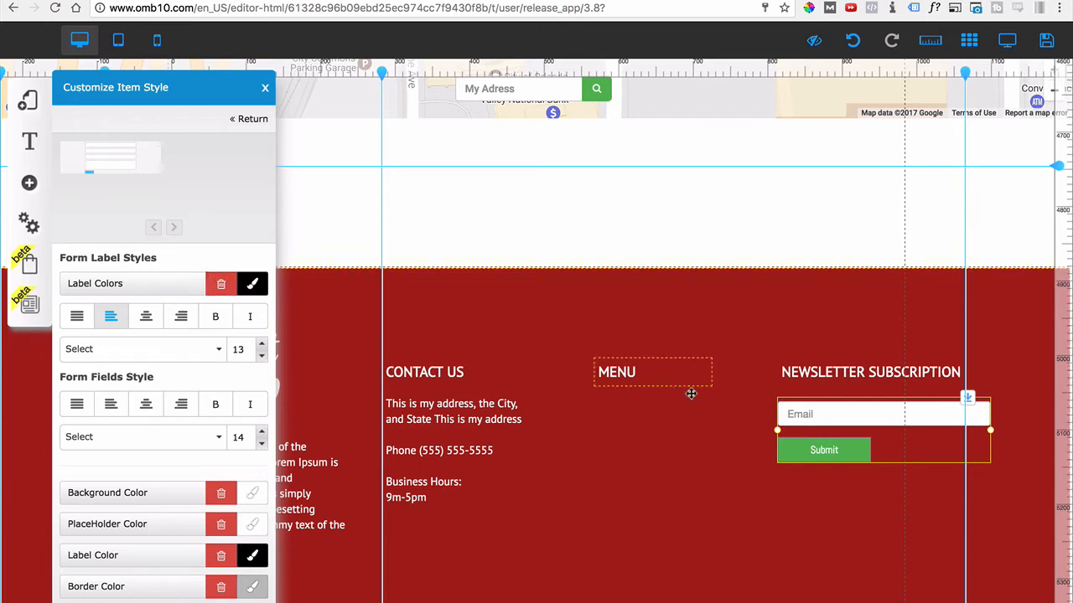
scroll(174, 359, down, 1)
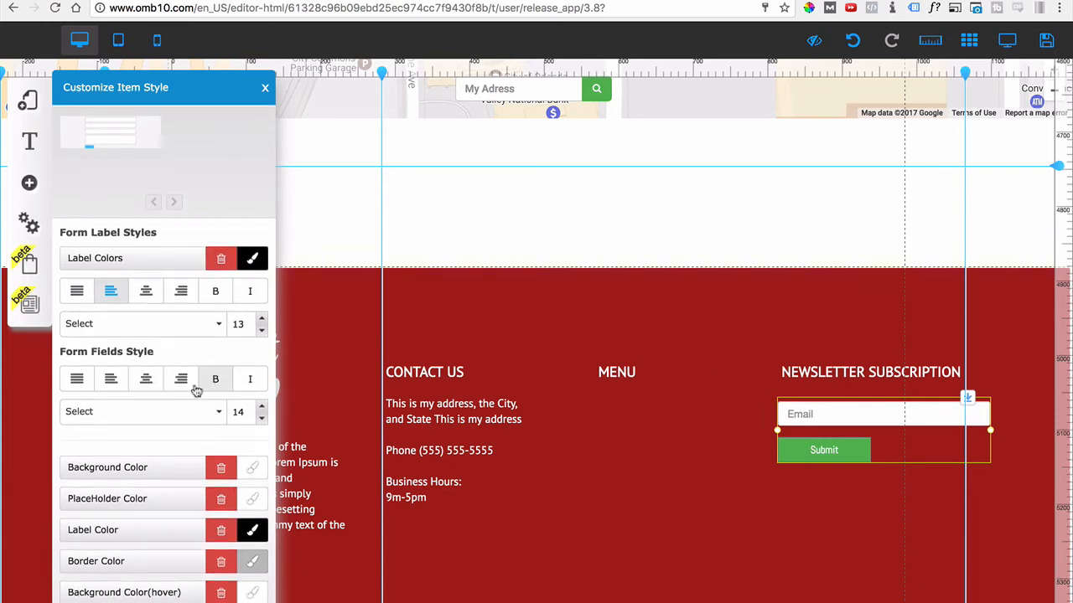
click(169, 410)
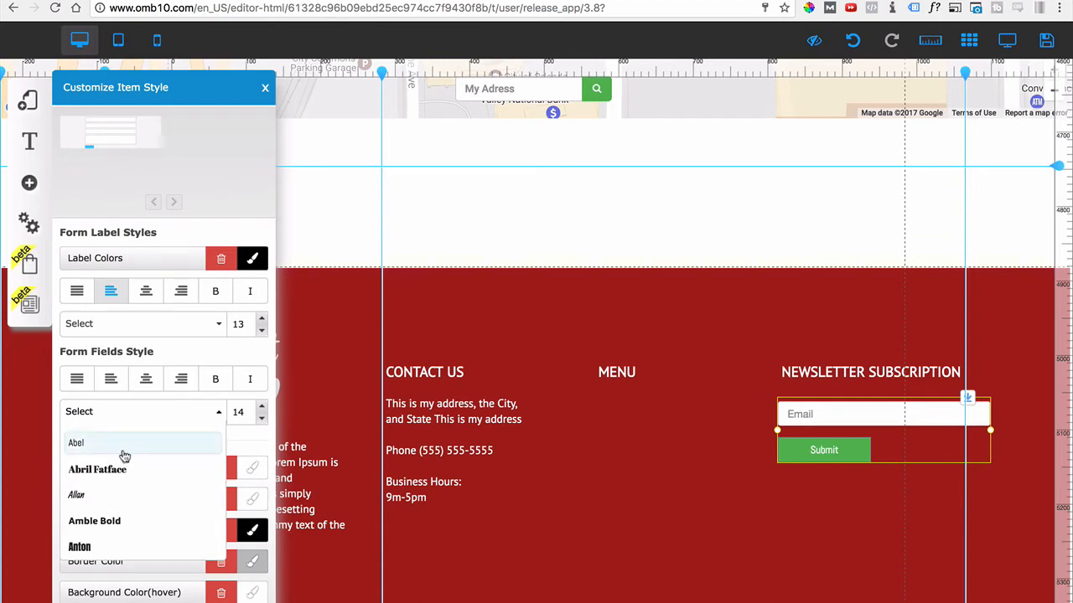
click(220, 413)
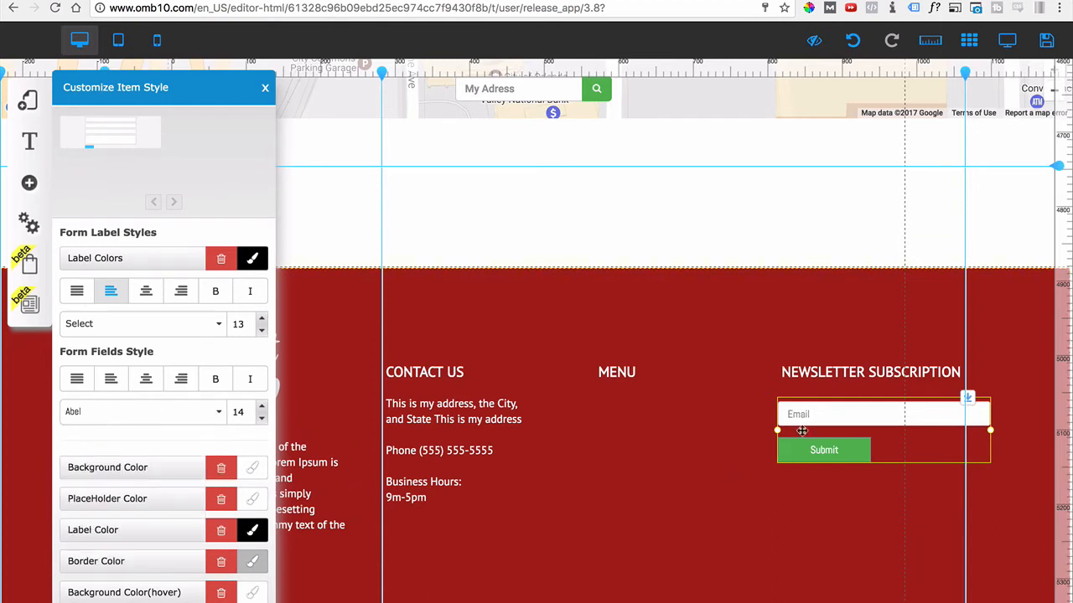
Increase the newsletter form fields' font size to 19.
click(261, 409)
click(262, 408)
click(262, 409)
click(261, 409)
click(261, 409)
Try black and several greys for the newsletter form fields' border color, settling on light grey.
scroll(138, 404, down, 2)
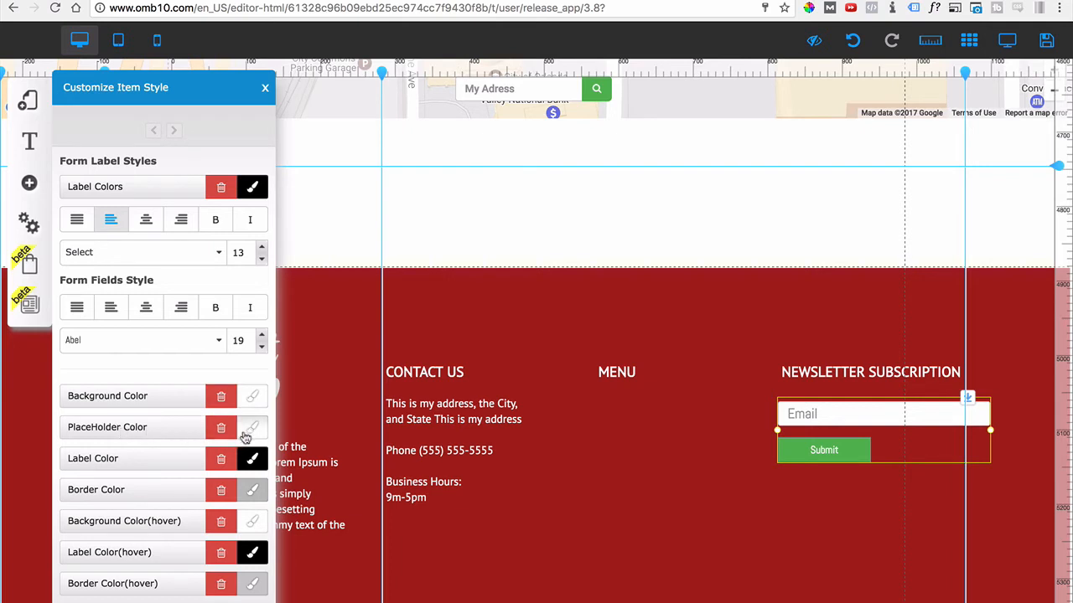
scroll(151, 460, down, 1)
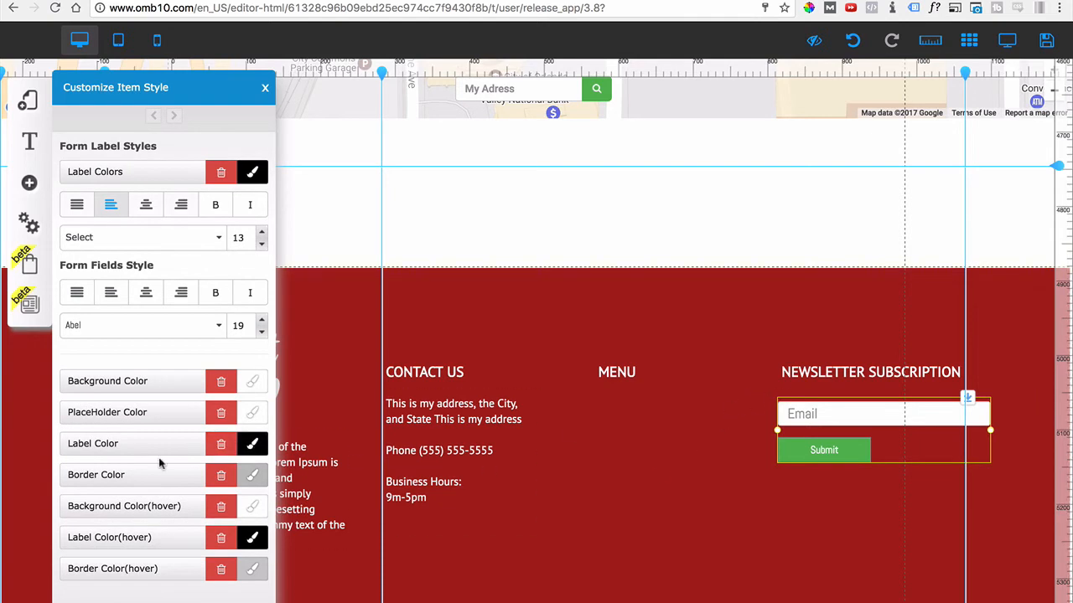
scroll(160, 463, down, 1)
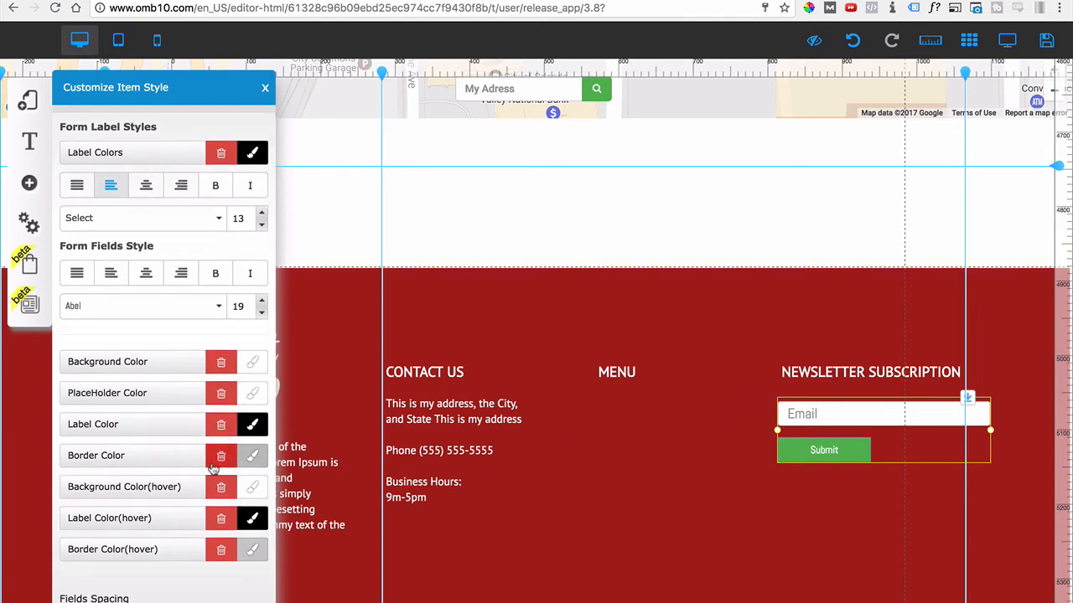
click(249, 463)
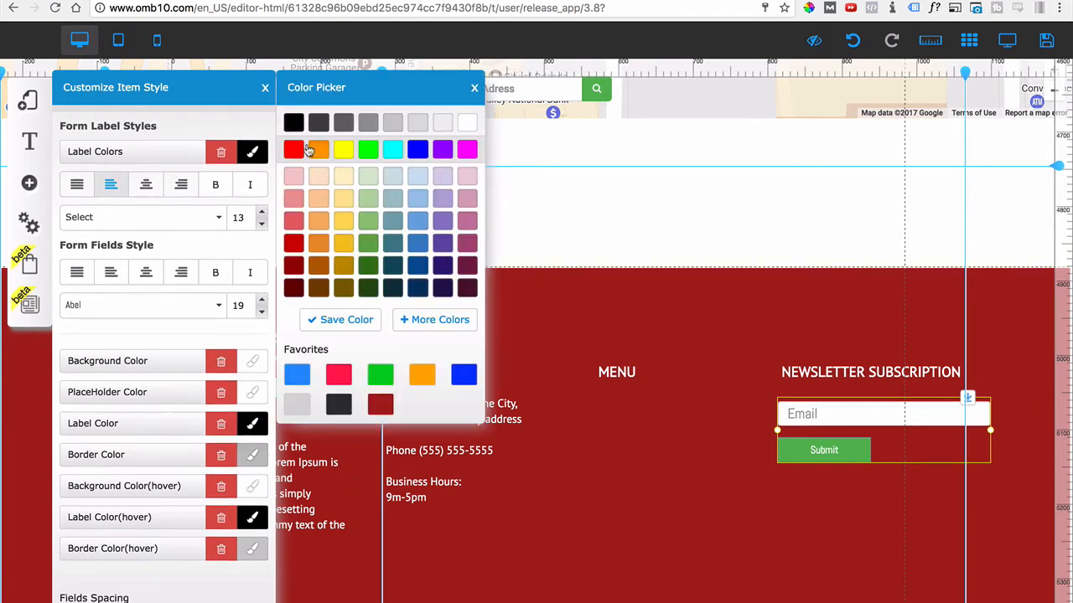
click(293, 125)
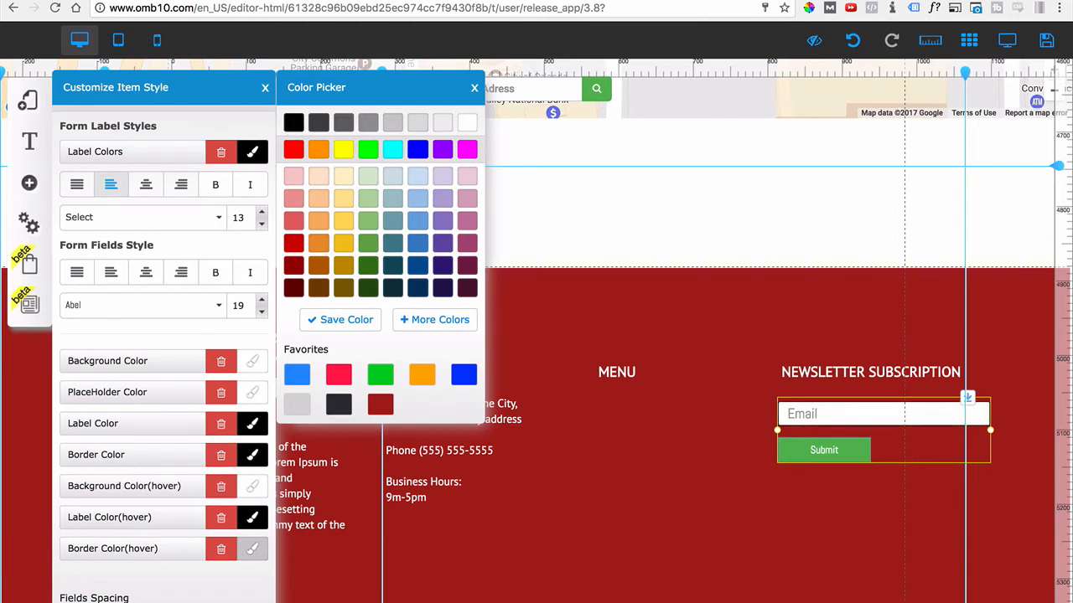
click(392, 127)
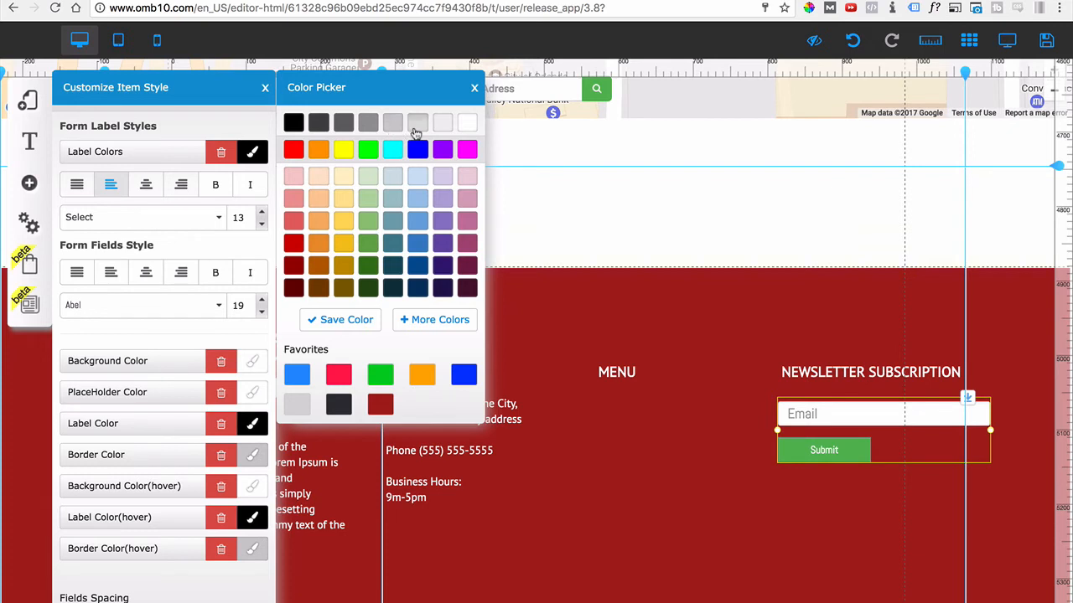
click(415, 131)
click(396, 130)
scroll(128, 475, down, 1)
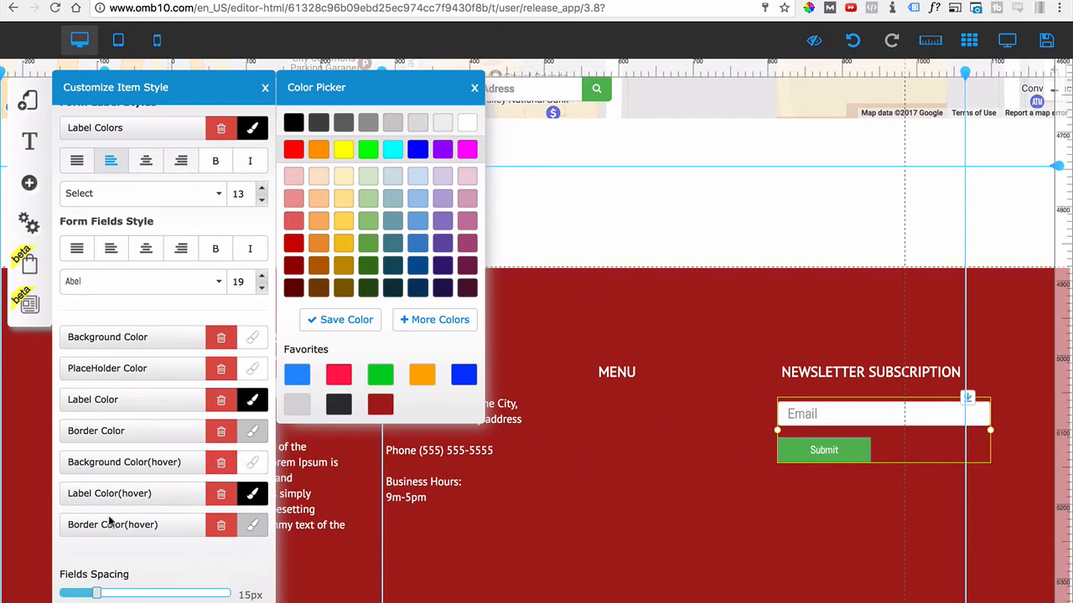
Remove the hover label color and hover border color from the newsletter form's fields.
click(221, 493)
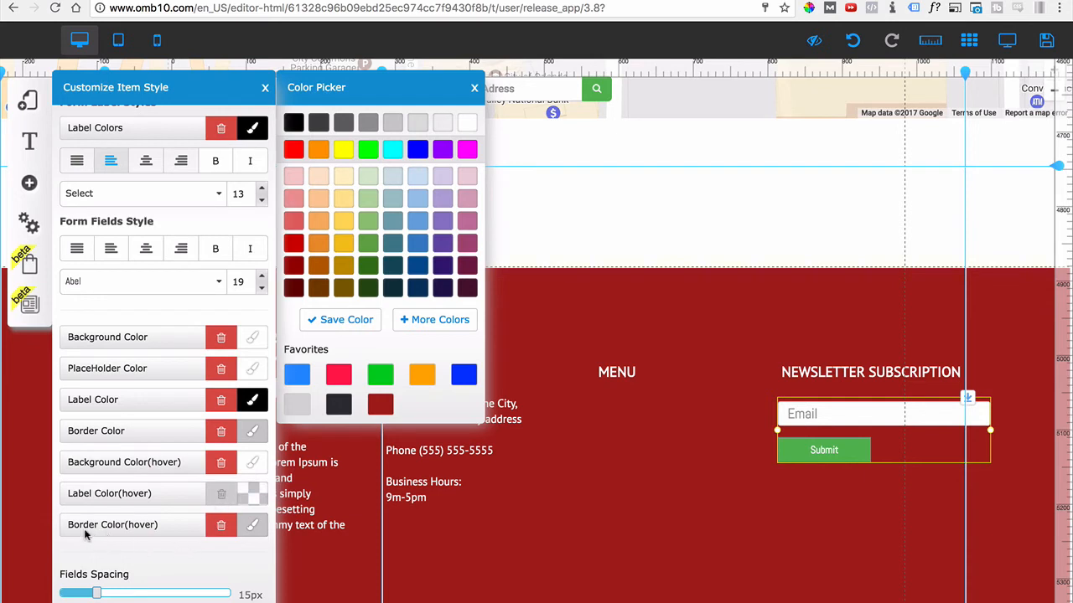
click(225, 531)
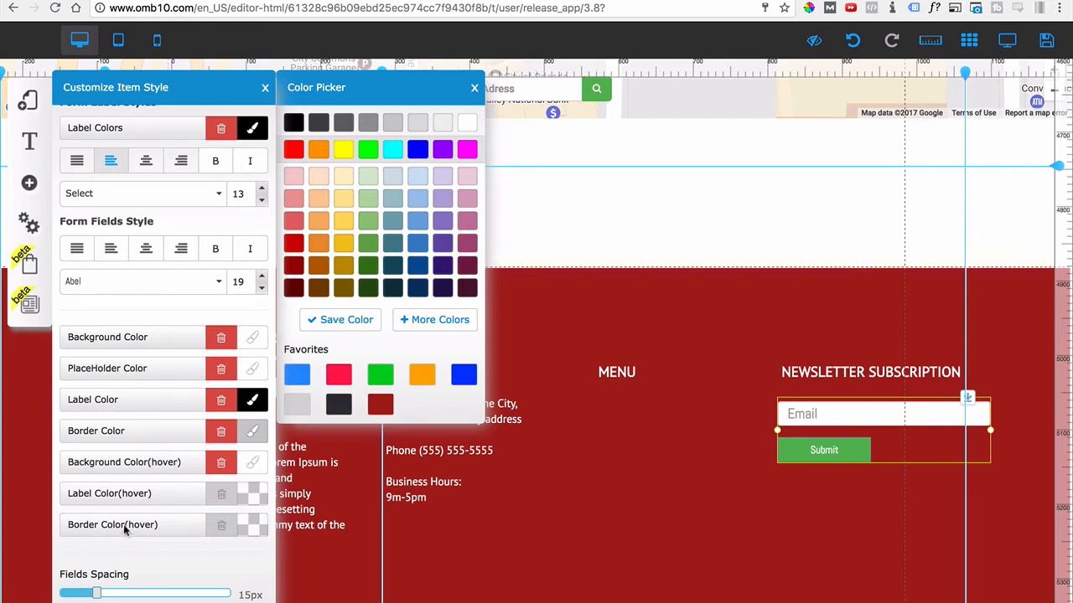
Set the form fields' spacing to 12 px, their height to 46 px and their border size to 3 px.
scroll(124, 526, down, 3)
drag(115, 521, 87, 532)
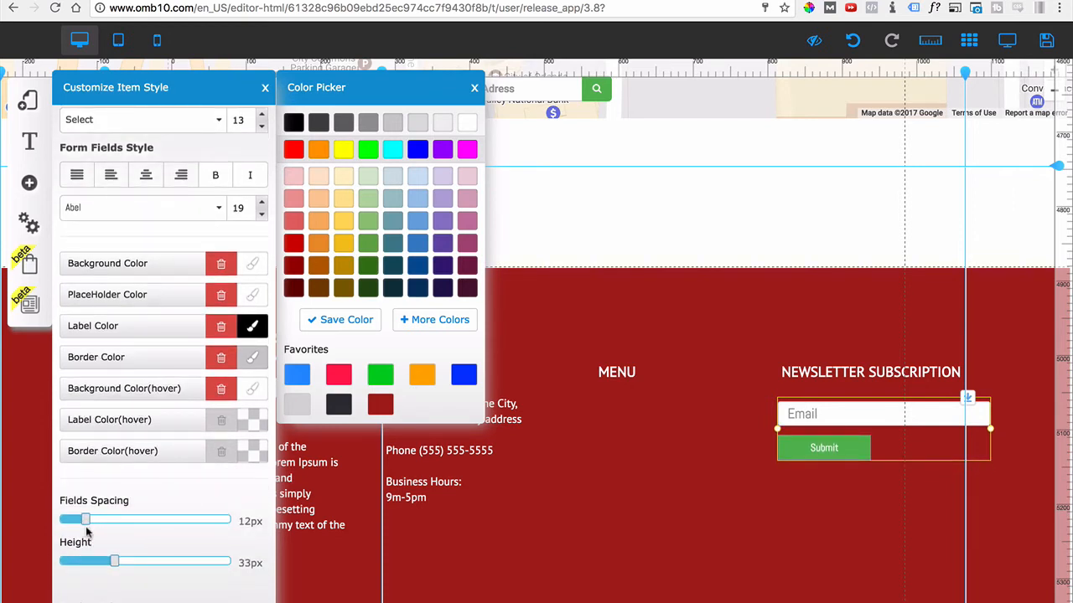
mouse_move(131, 562)
mouse_down()
mouse_move(154, 564)
mouse_move(132, 568)
mouse_up()
scroll(133, 568, down, 2)
scroll(132, 568, down, 3)
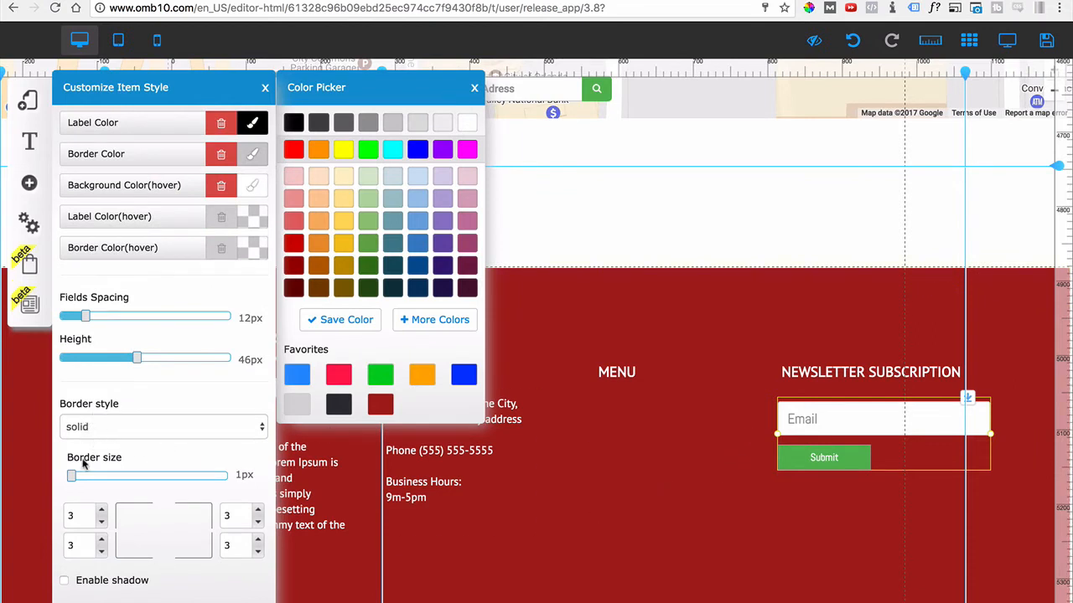
mouse_move(75, 480)
mouse_down()
mouse_move(159, 479)
mouse_move(82, 478)
mouse_move(81, 491)
mouse_up()
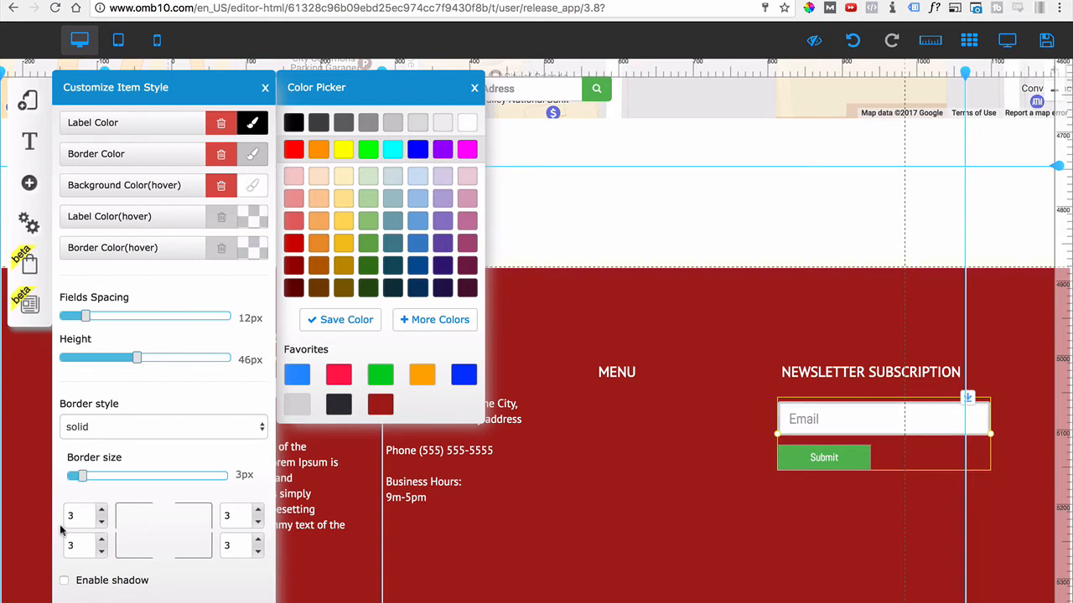
Round all four corners of the form fields to 6 and widen the newsletter form towards the right.
key(BackSpace)
text(66)
double_click(214, 545)
text(6)
scroll(208, 488, down, 2)
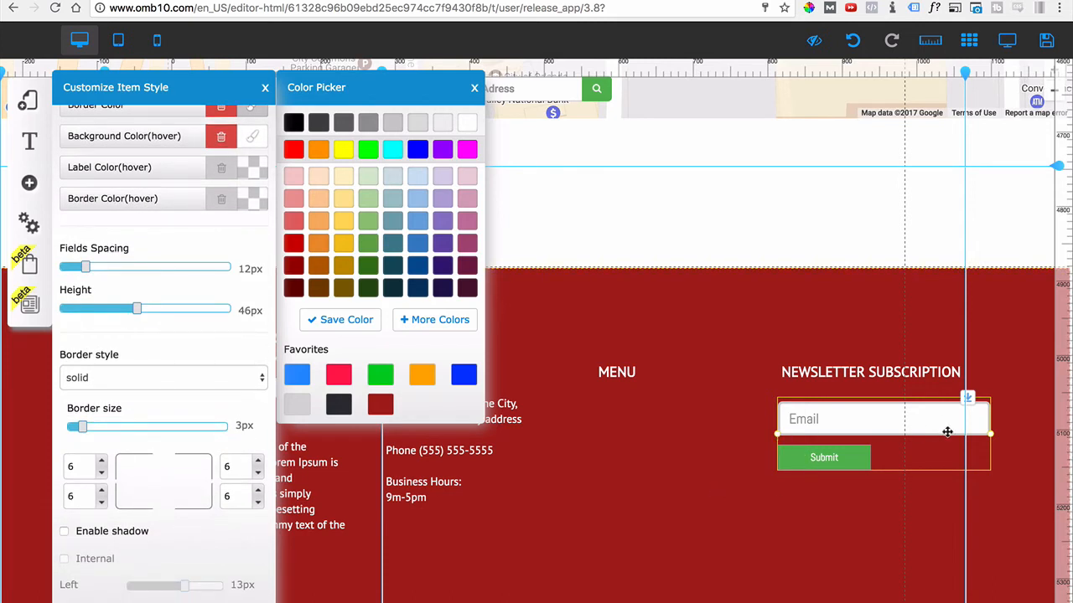
drag(988, 436, 1036, 434)
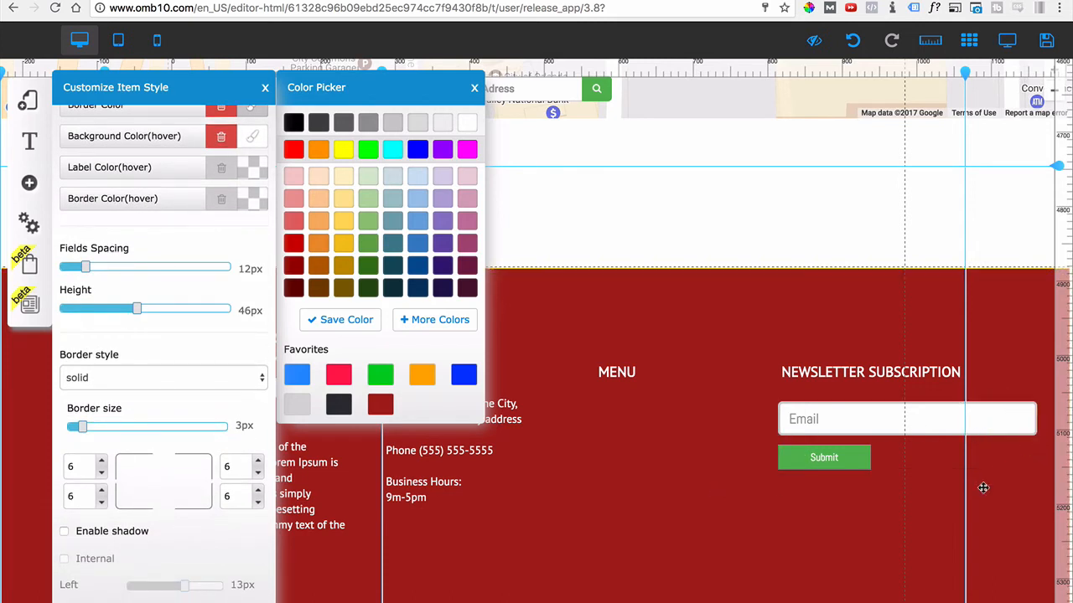
scroll(146, 505, down, 5)
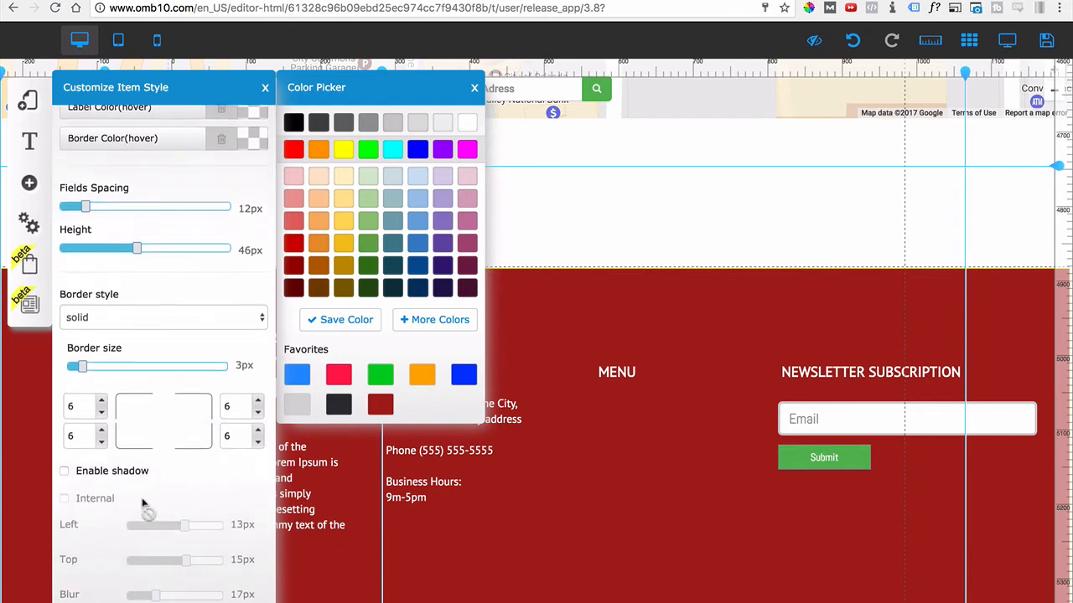
click(64, 409)
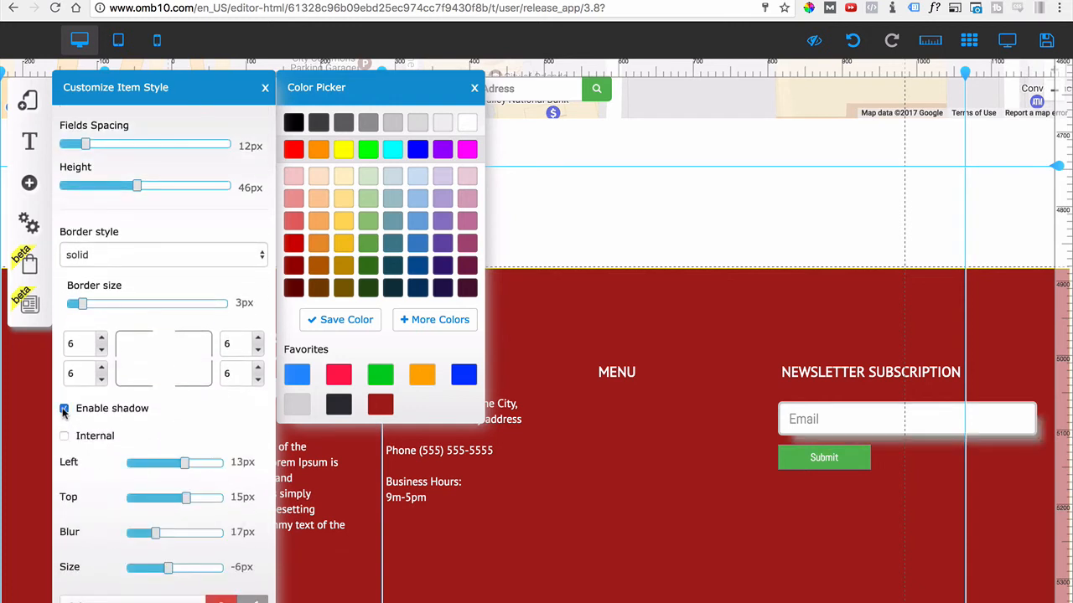
click(63, 409)
Color the submit button's background medium green and its hover background dark green.
scroll(134, 440, down, 10)
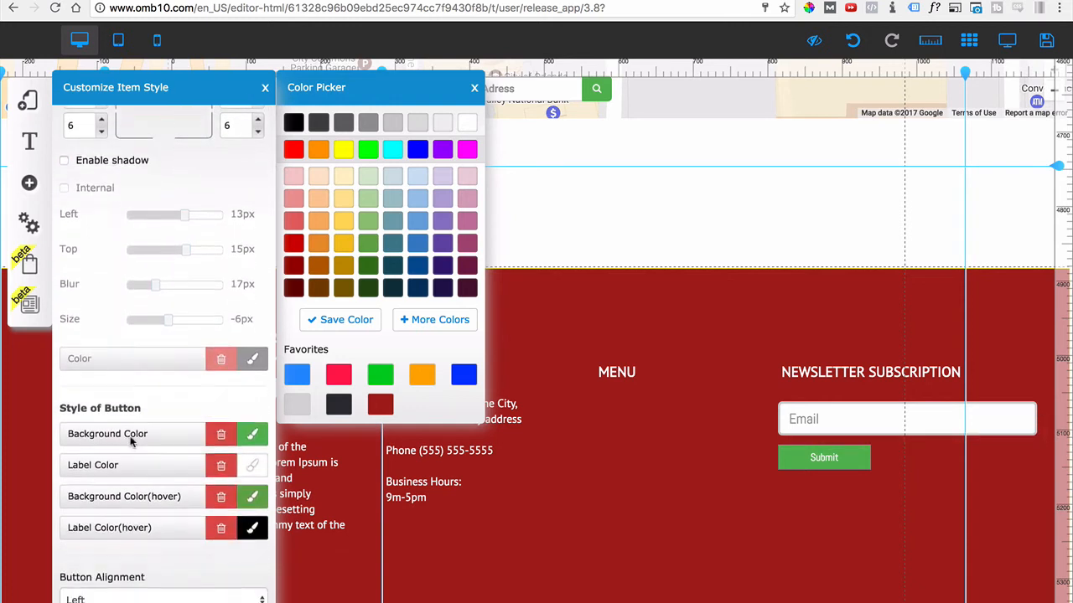
scroll(132, 444, down, 1)
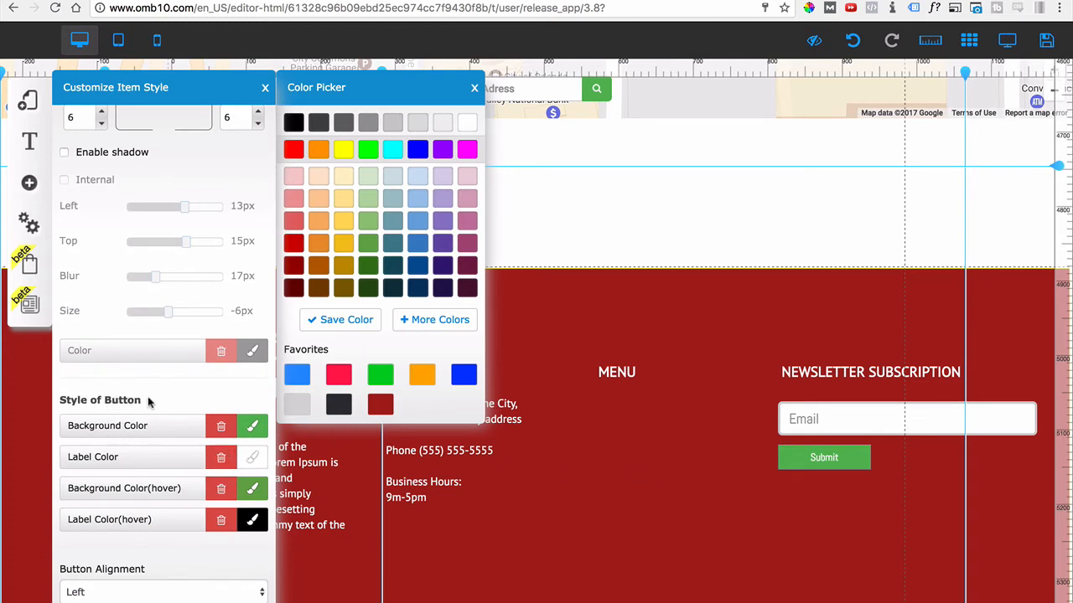
click(830, 461)
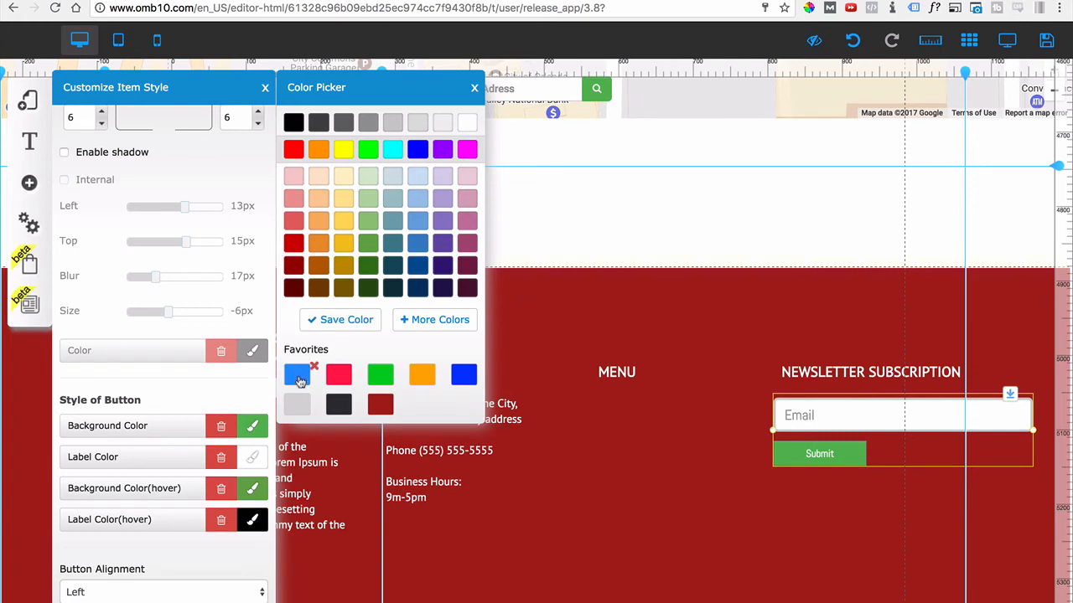
click(366, 249)
click(249, 493)
click(366, 267)
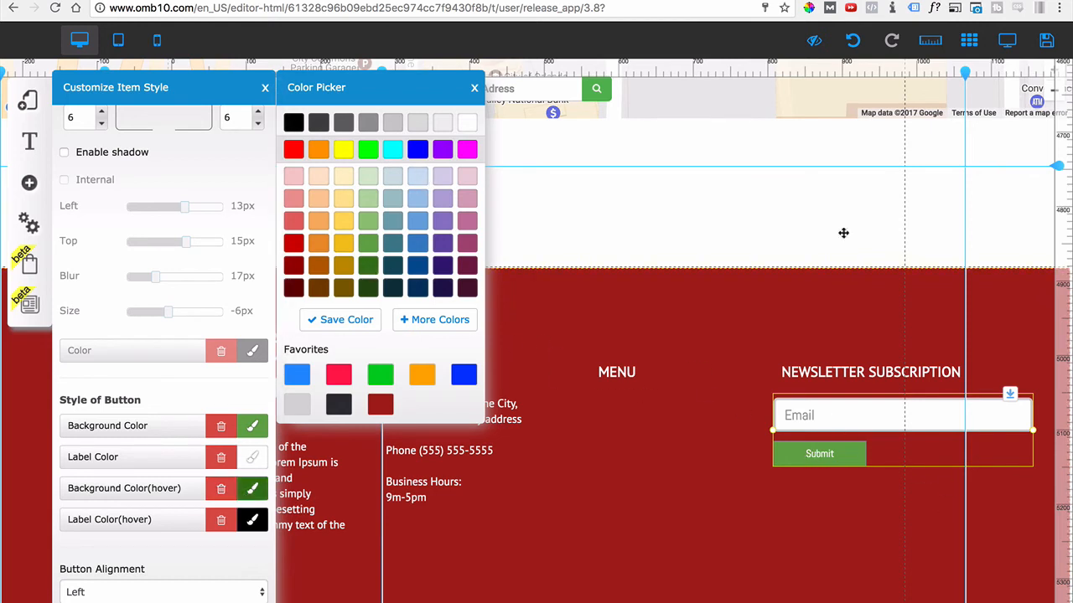
click(474, 87)
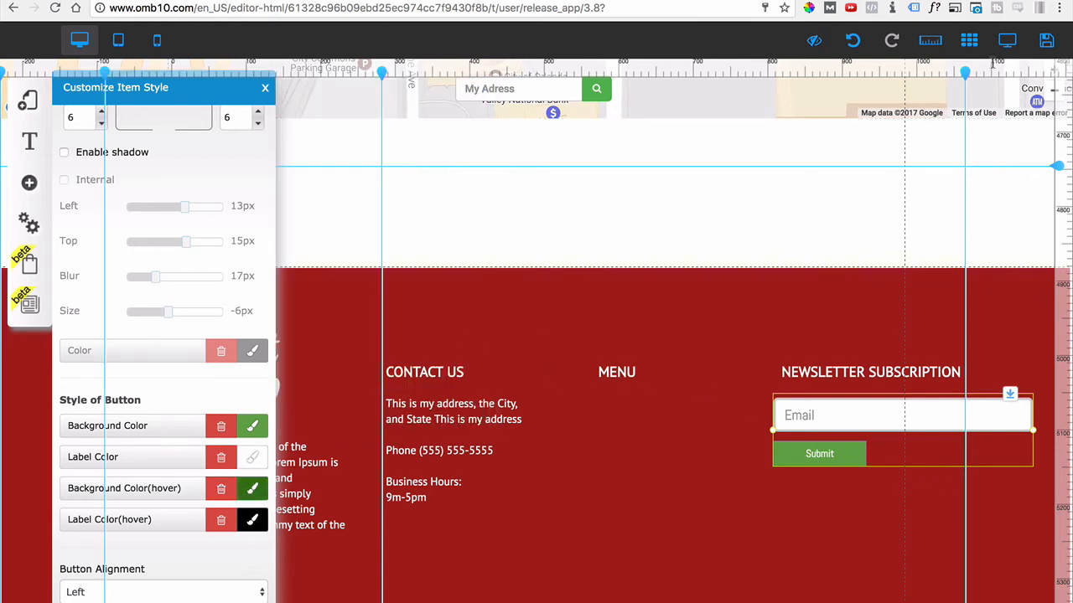
Preview the page down to the footer to check the newsletter form, and return to editing.
click(1007, 40)
scroll(858, 327, down, 20)
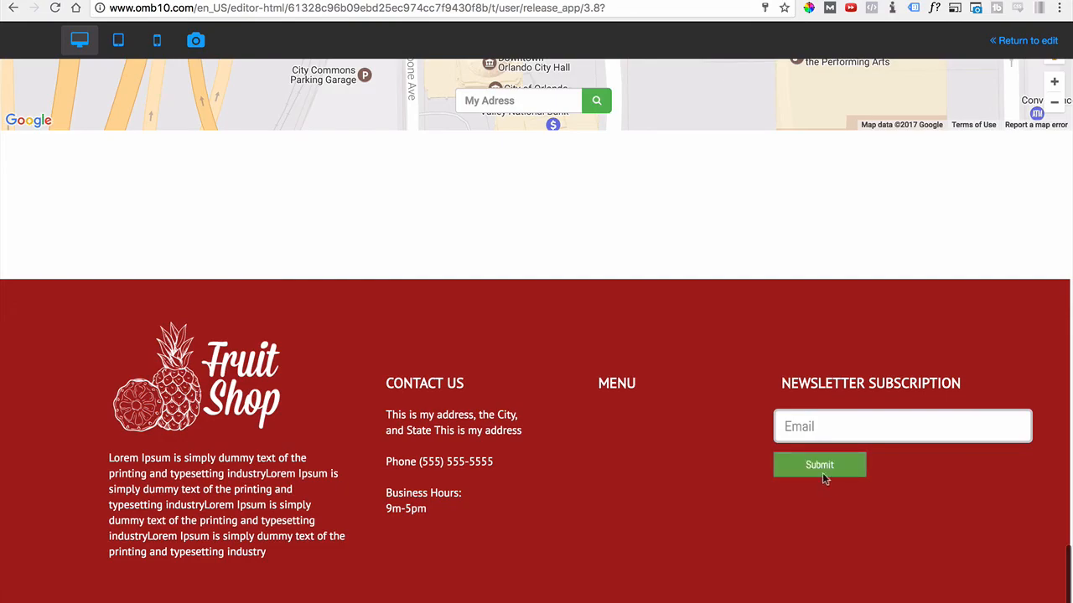
click(1024, 40)
Edit the newsletter form's Mailmkt_custom_2 style again and set the submit button's font size to 20.
scroll(759, 384, down, 20)
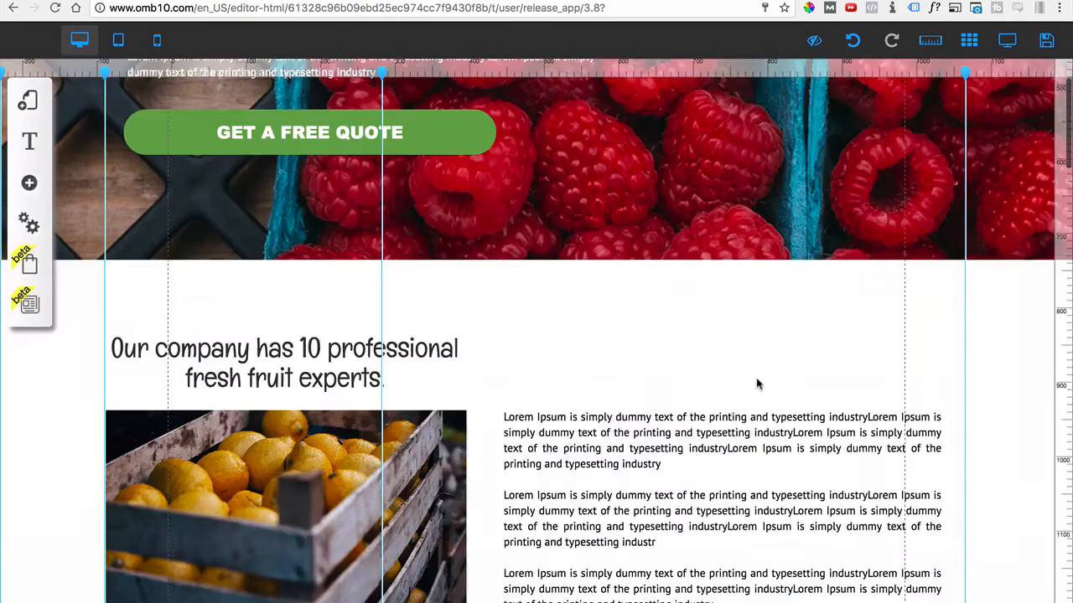
scroll(760, 384, down, 5)
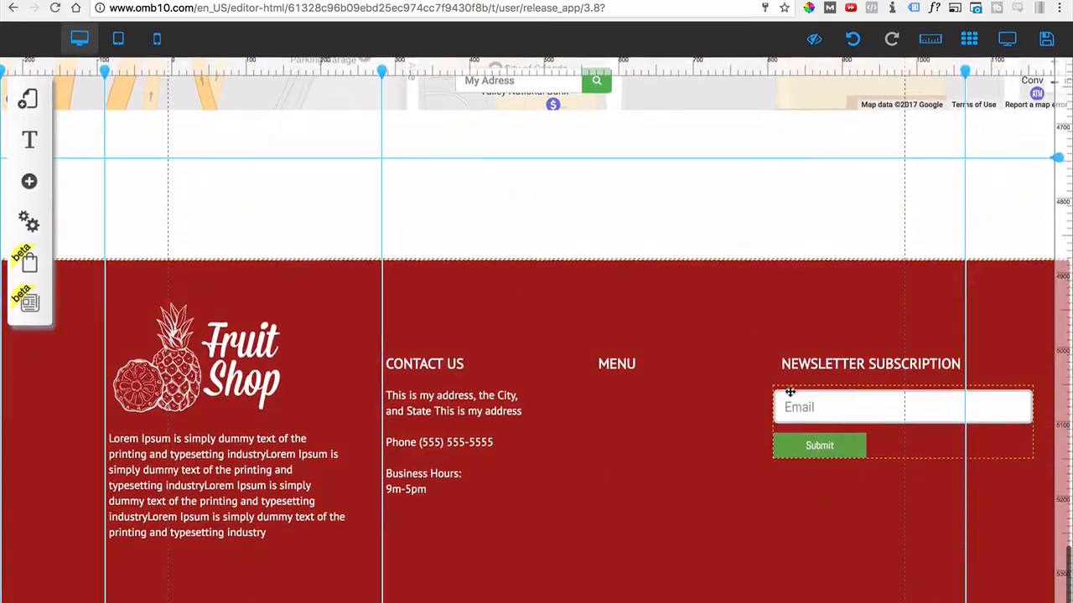
click(818, 444)
click(494, 290)
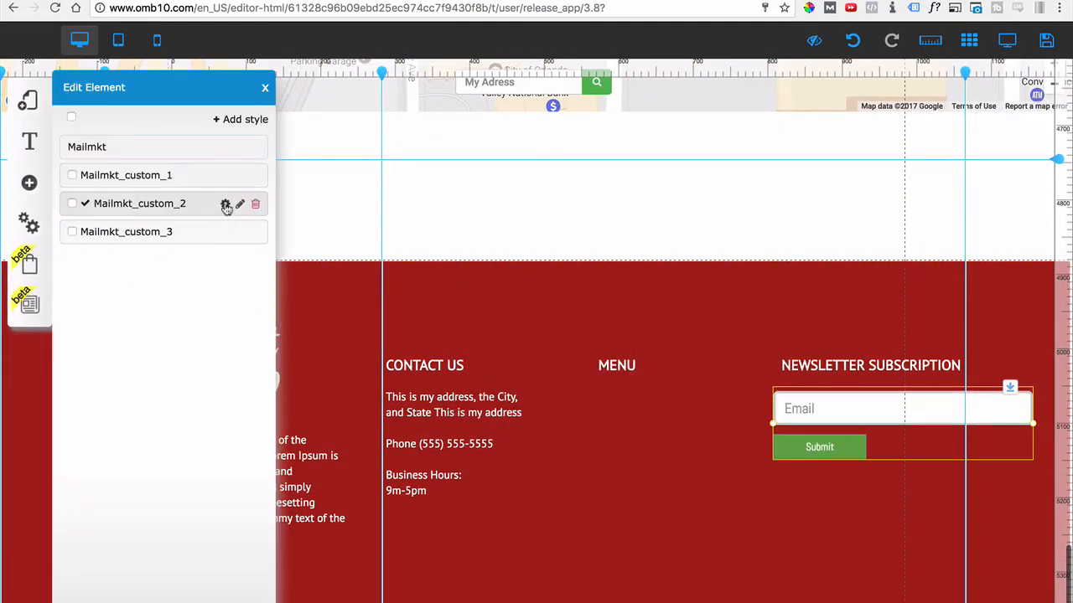
click(226, 207)
scroll(155, 459, down, 15)
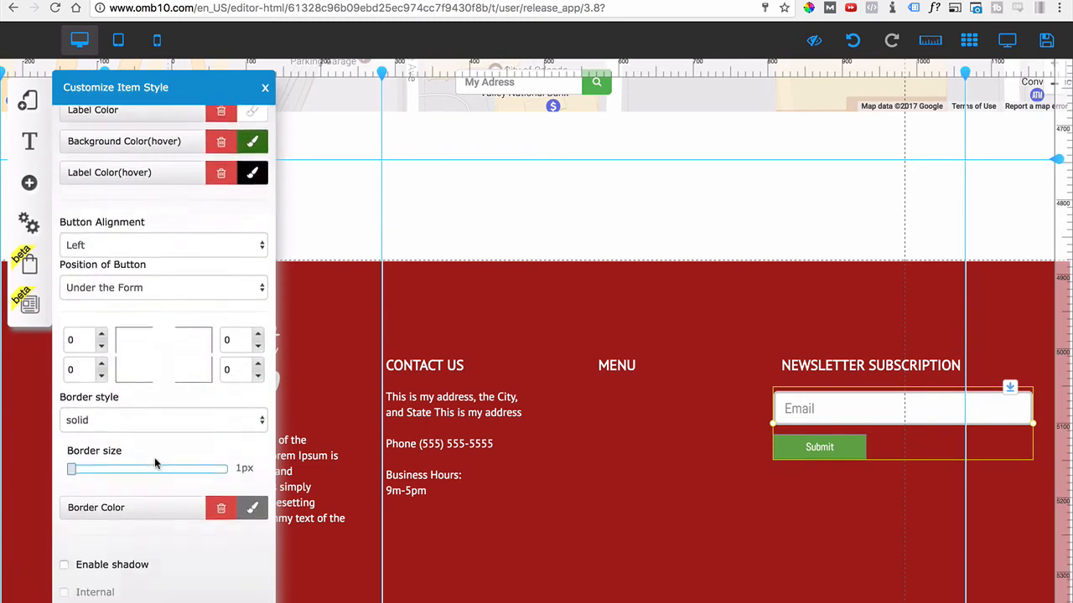
scroll(154, 461, down, 10)
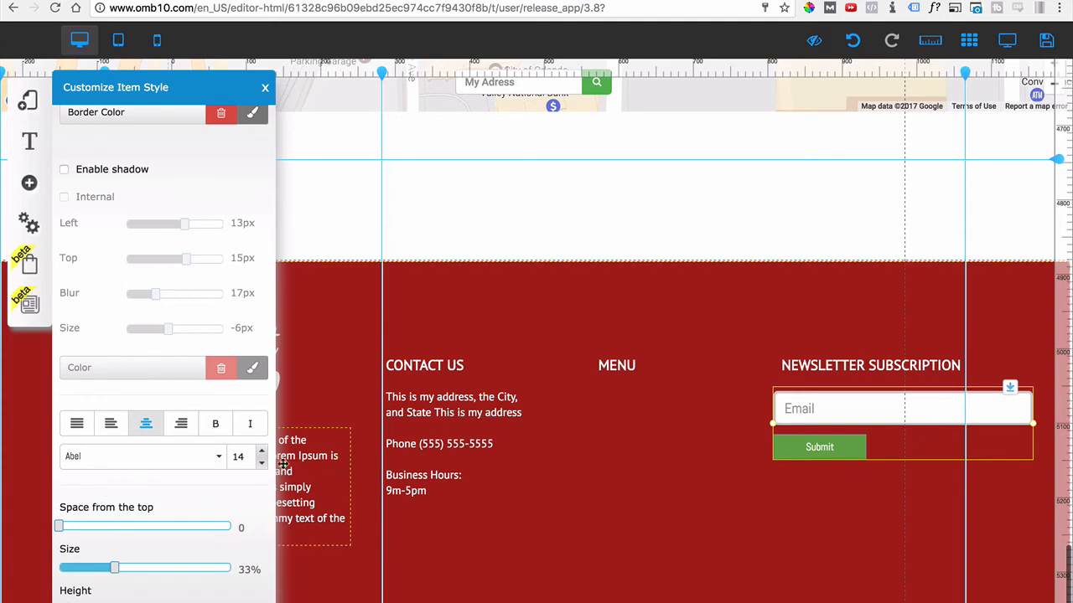
click(261, 451)
click(262, 452)
click(262, 452)
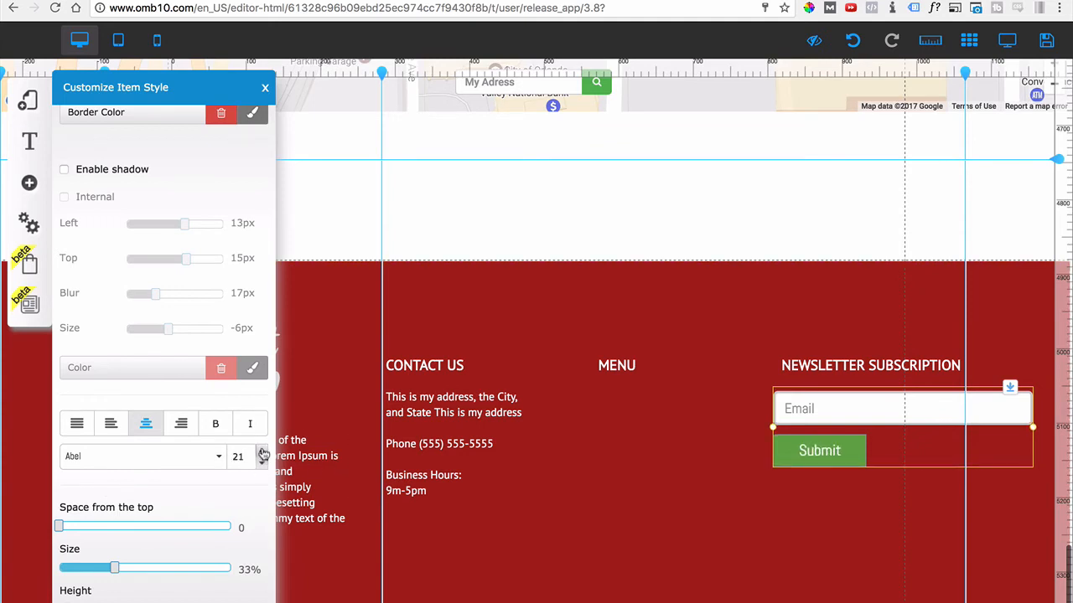
click(262, 466)
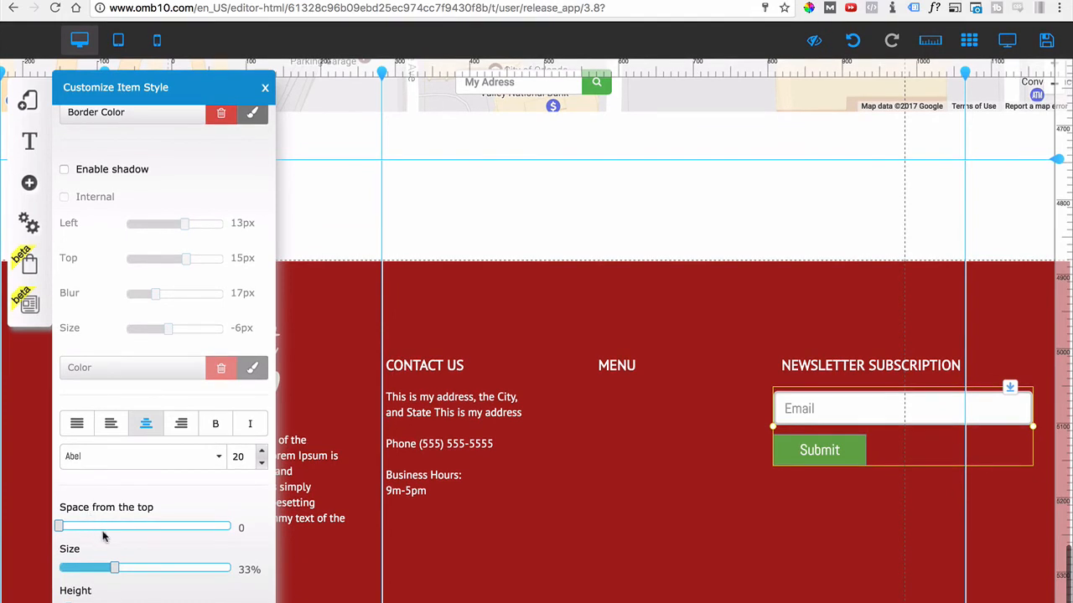
Set the submit button's size to 100% of the form width and increase its height slightly.
drag(114, 569, 240, 568)
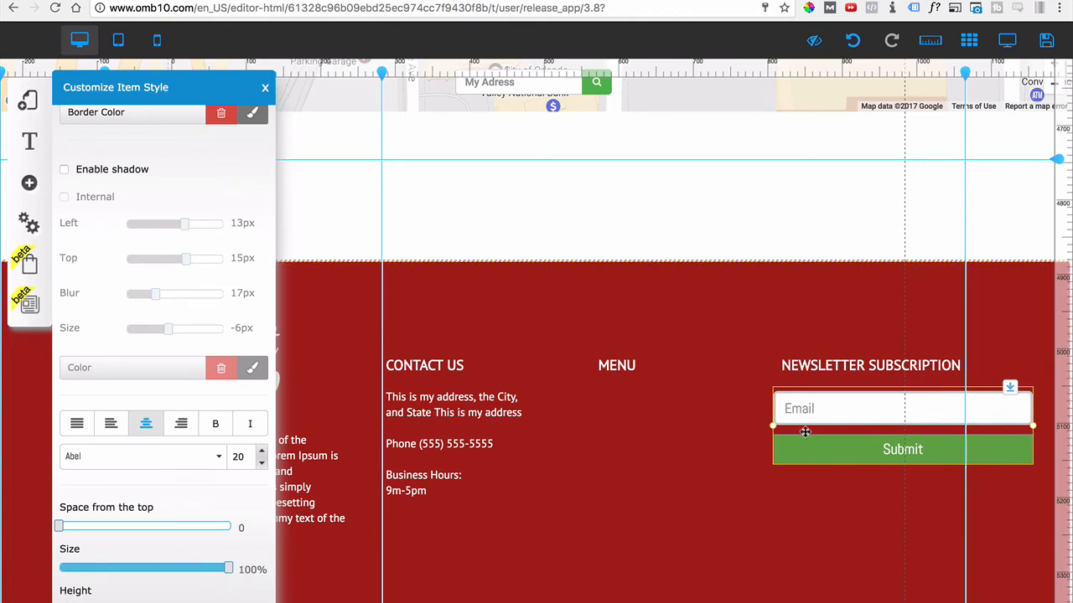
drag(144, 562, 238, 578)
drag(87, 602, 95, 602)
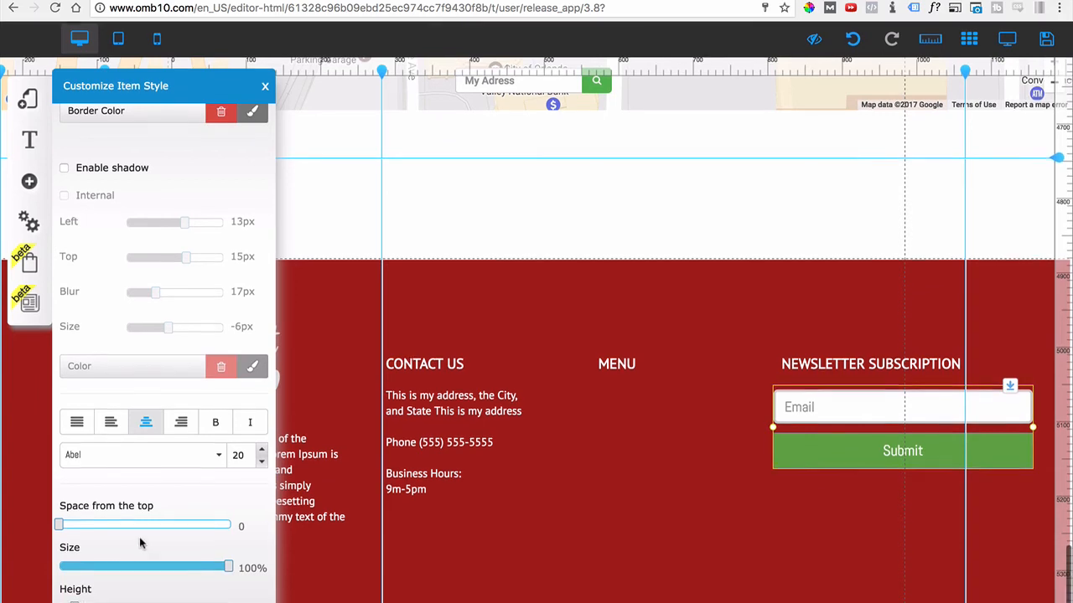
Round all four submit button corners to 6 and shift the form to align with the NEWSLETTER SUBSCRIPTION heading.
scroll(139, 545, up, 5)
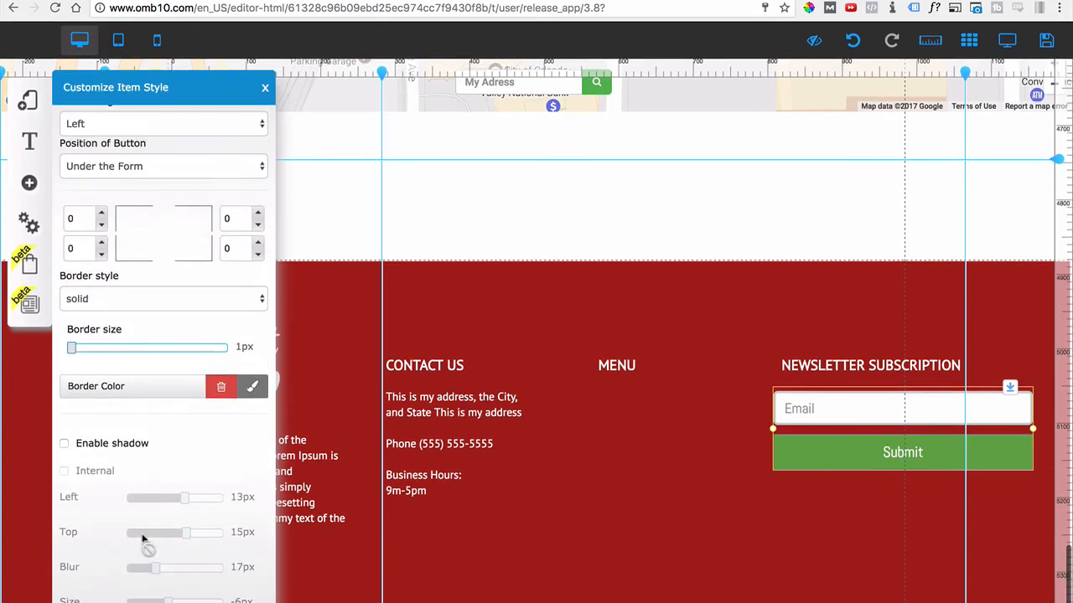
text(6)
click(82, 246)
text(6)
click(238, 250)
text(6)
click(706, 462)
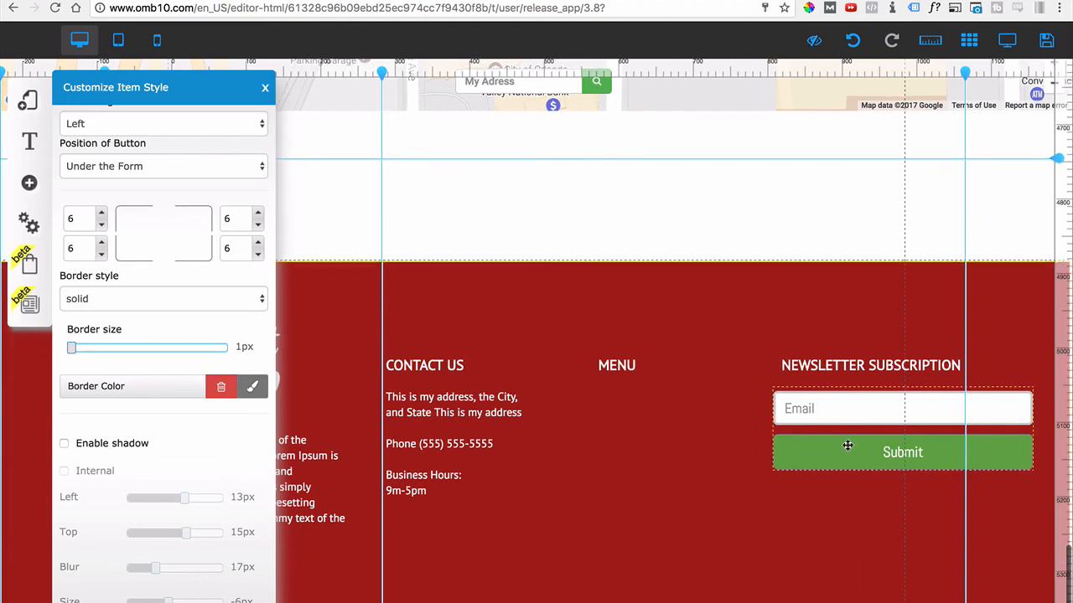
drag(847, 446, 856, 449)
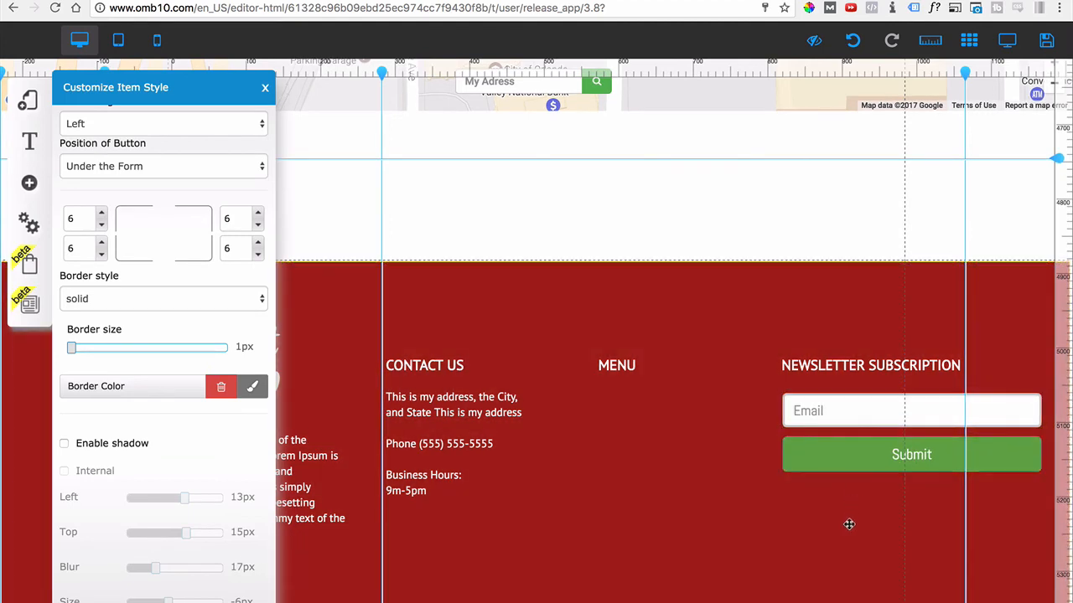
Change the newsletter form's button text to "SIGN UP NOW" and nudge the form up slightly.
click(857, 453)
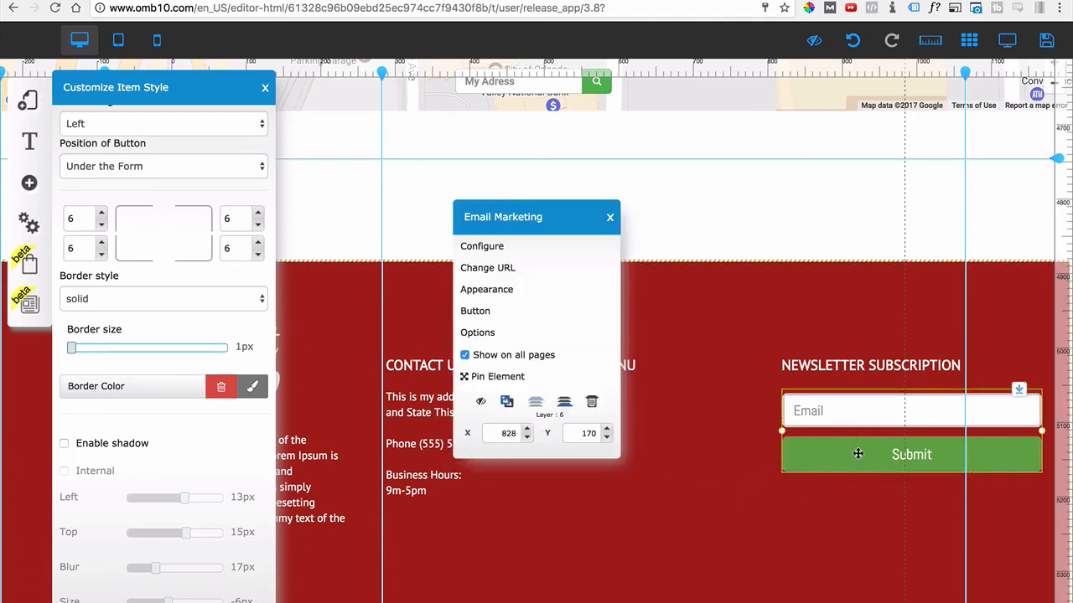
click(475, 315)
drag(475, 317, 423, 318)
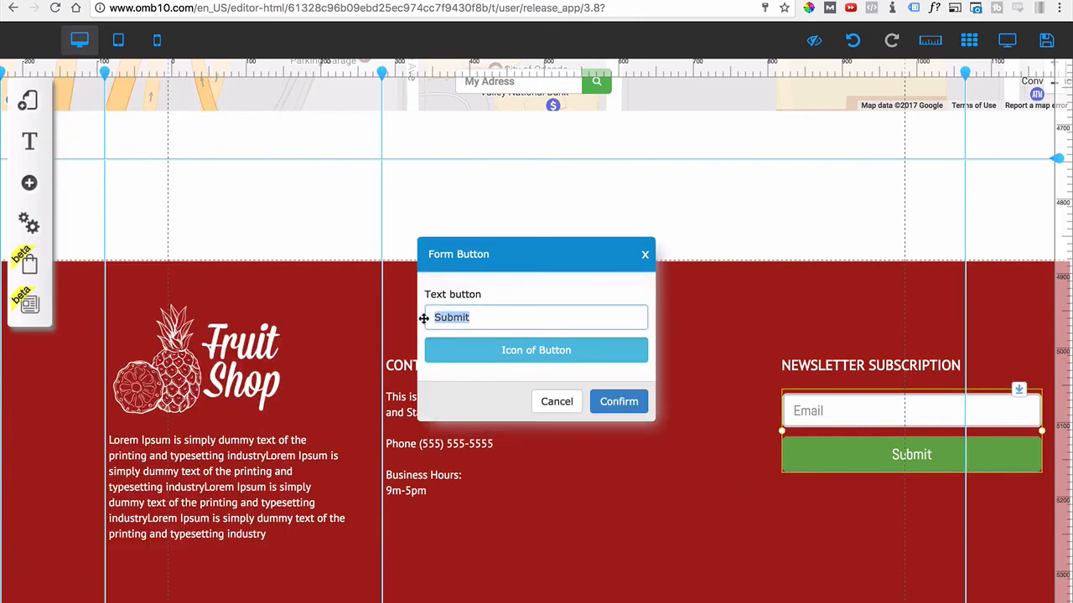
text(SIGN UP NOW)
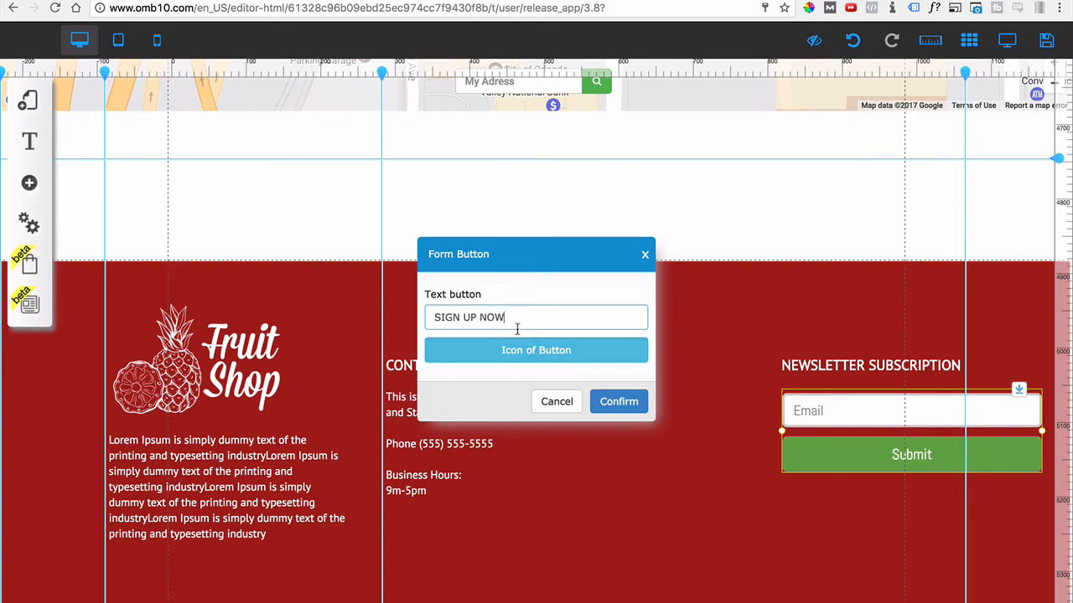
click(622, 404)
click(705, 543)
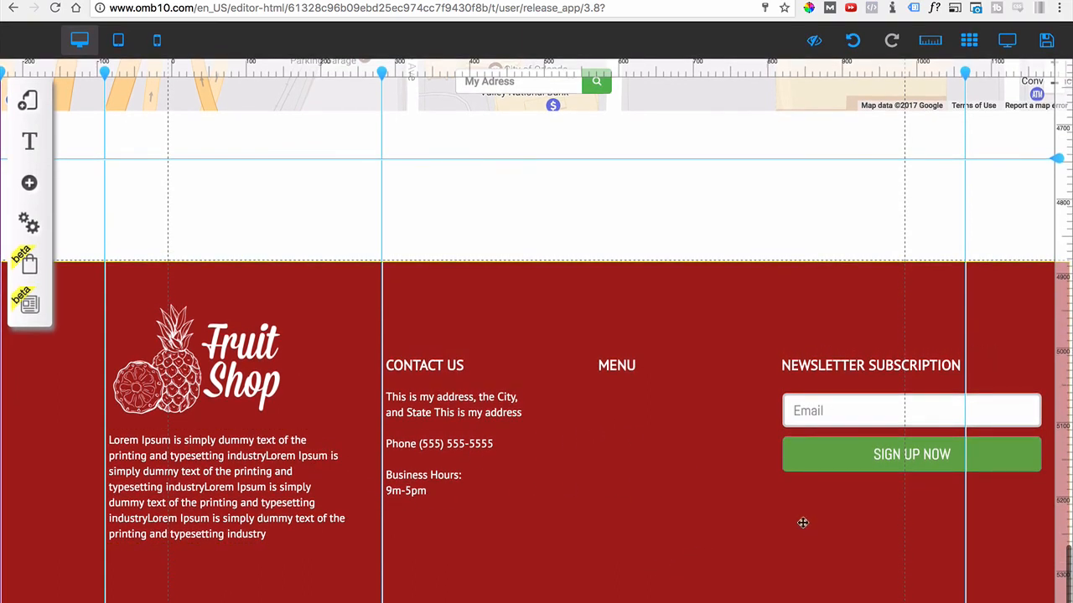
click(832, 453)
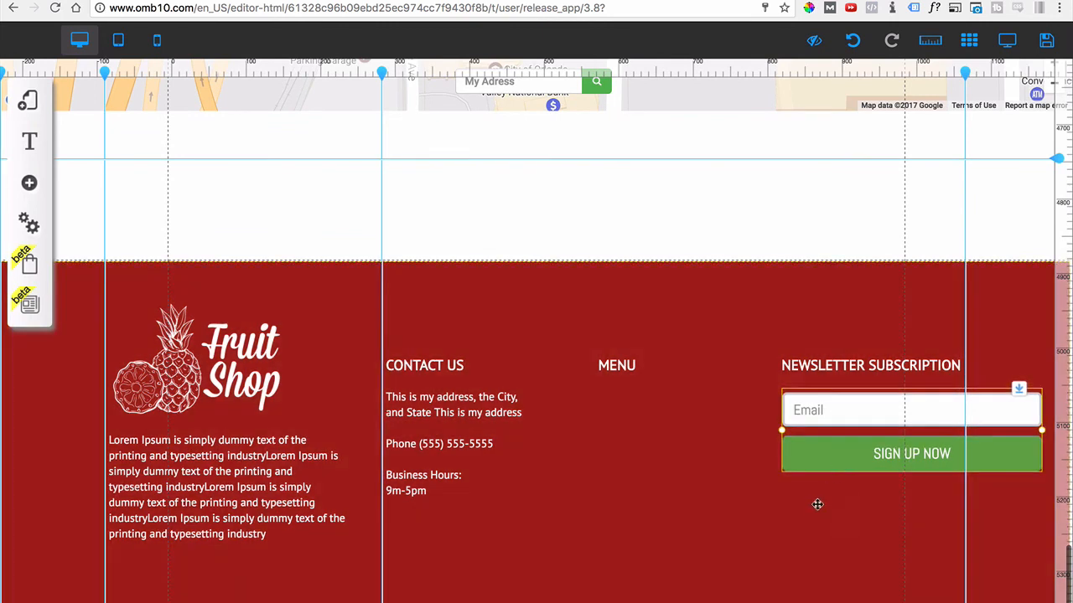
click(817, 513)
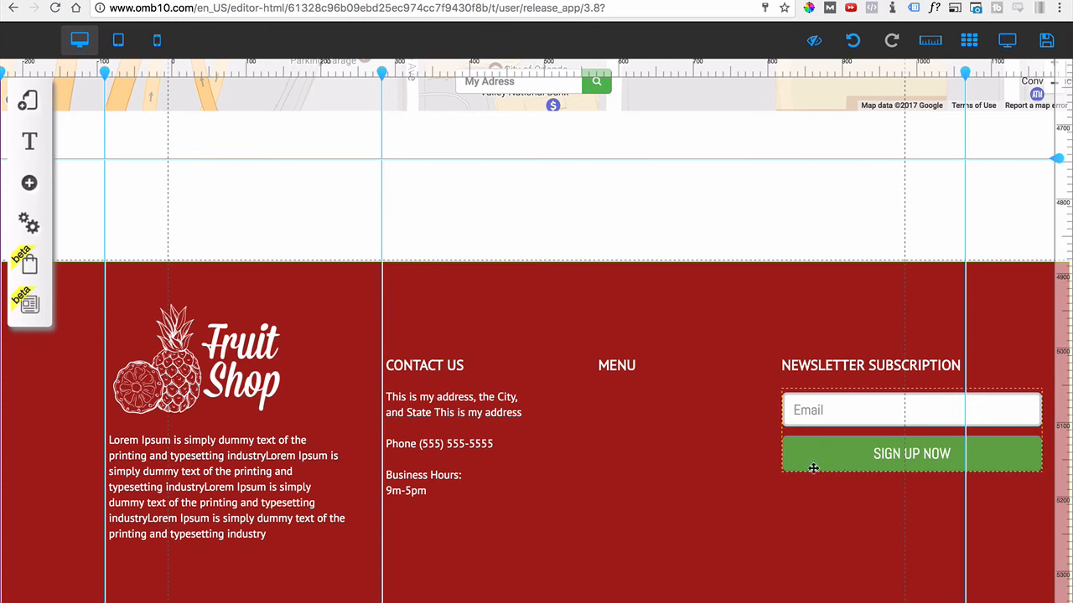
Duplicate the contact details text block in the footer and place the copy below the MENU heading.
click(467, 418)
key(super+c)
key(super+v)
drag(471, 424, 641, 449)
Replace the copied contact text below the MENU heading with "We hate SPAM that's why we respect your privacy.".
double_click(593, 461)
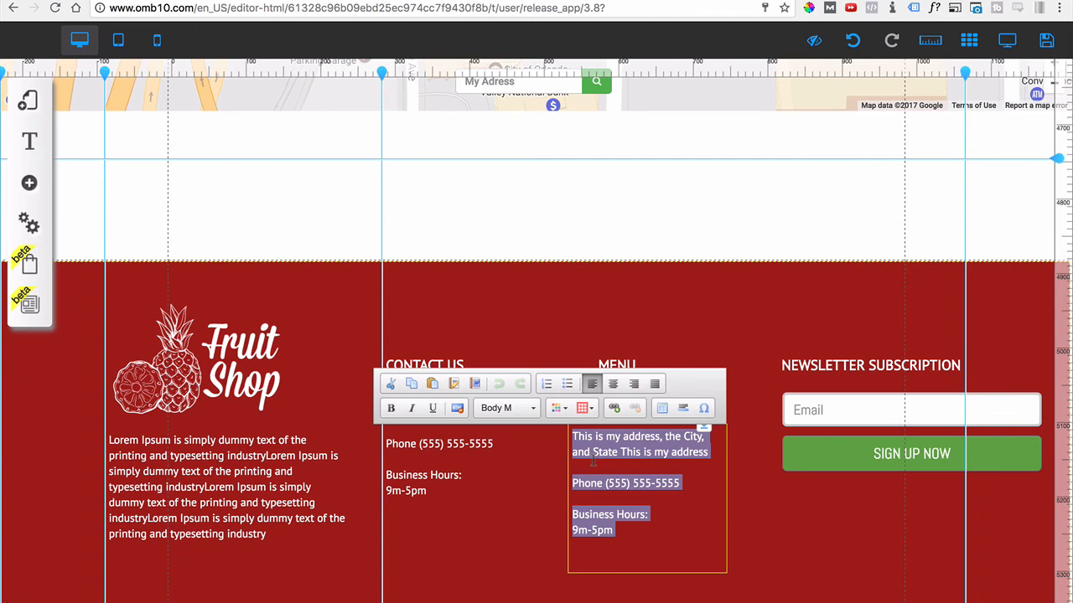
text(We hate SPAM that's why we r)
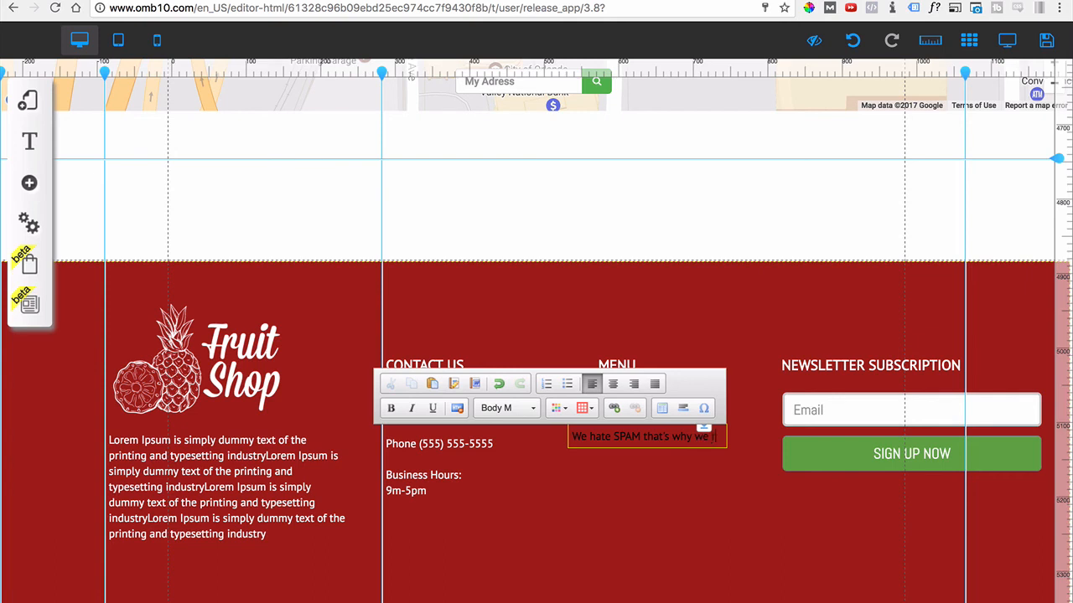
text(espect your privacy.)
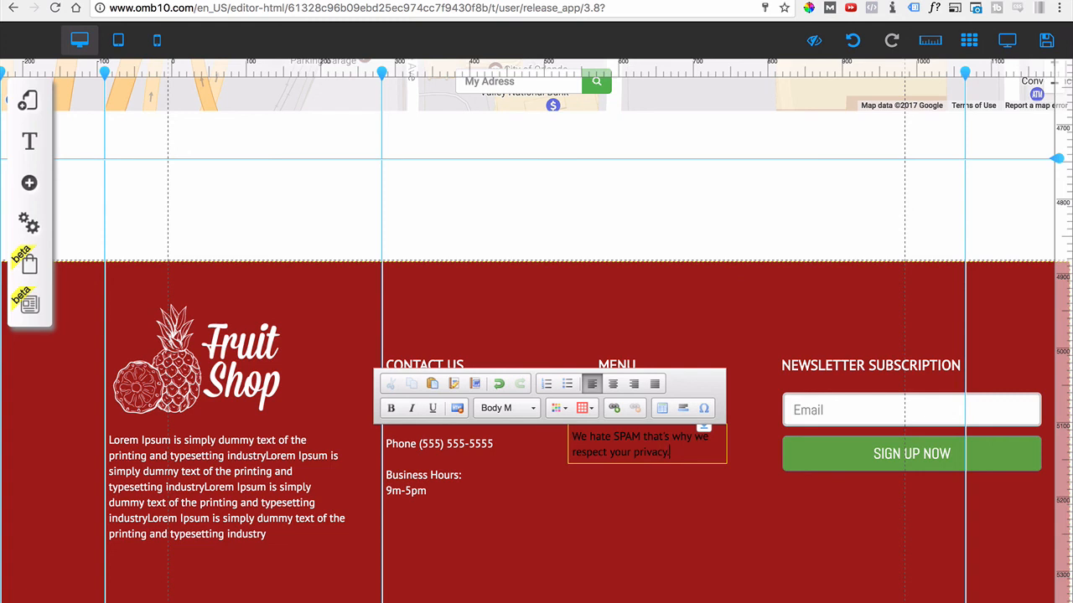
Color the whole anti-spam note white and apply the Body S text style to it.
key(super+a)
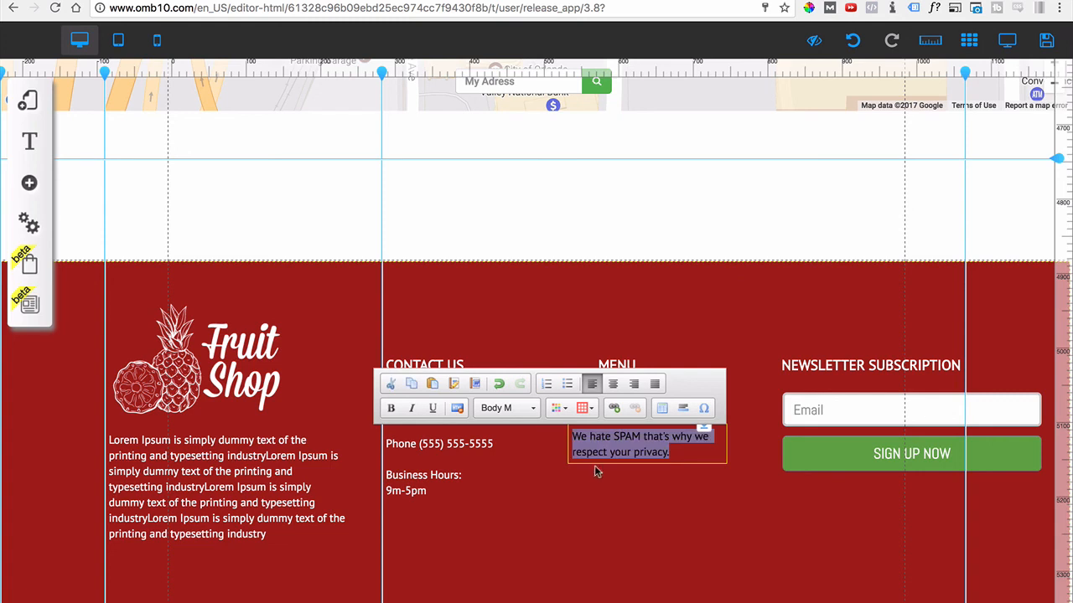
click(559, 408)
click(646, 497)
click(521, 408)
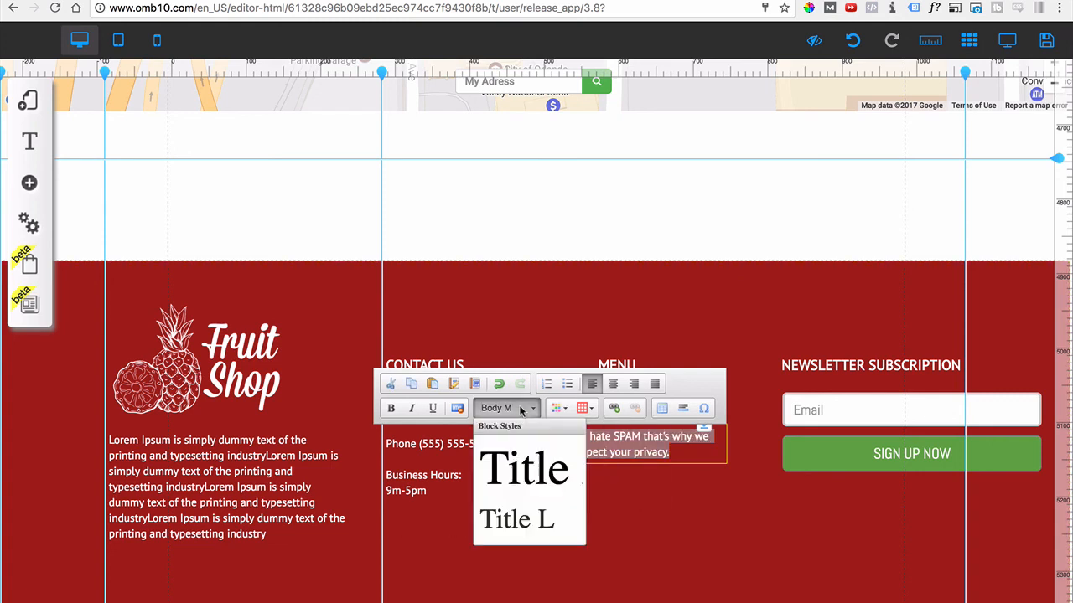
scroll(518, 481, down, 5)
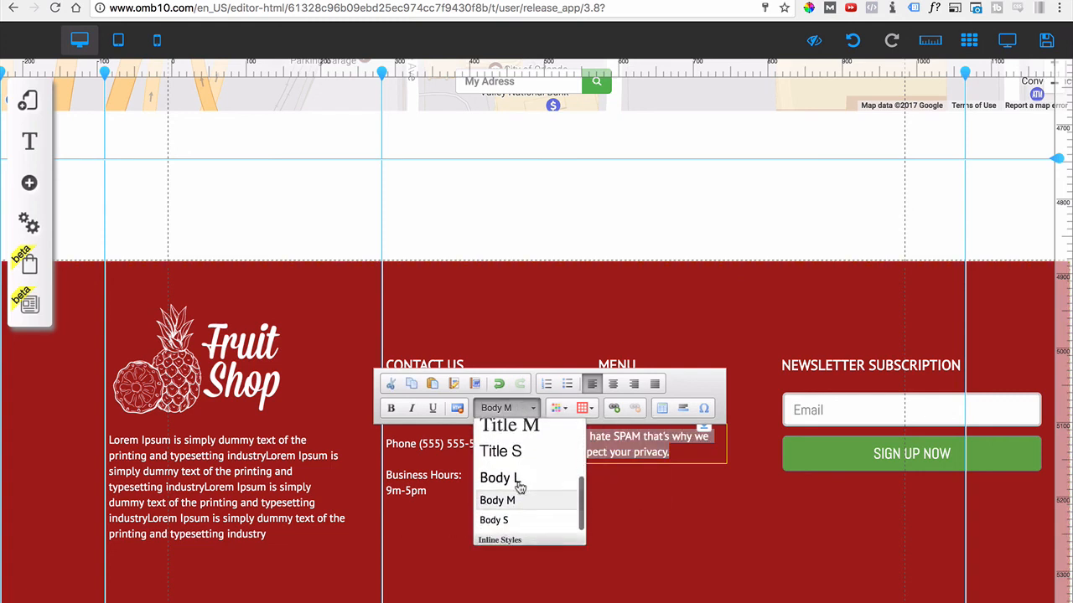
click(507, 519)
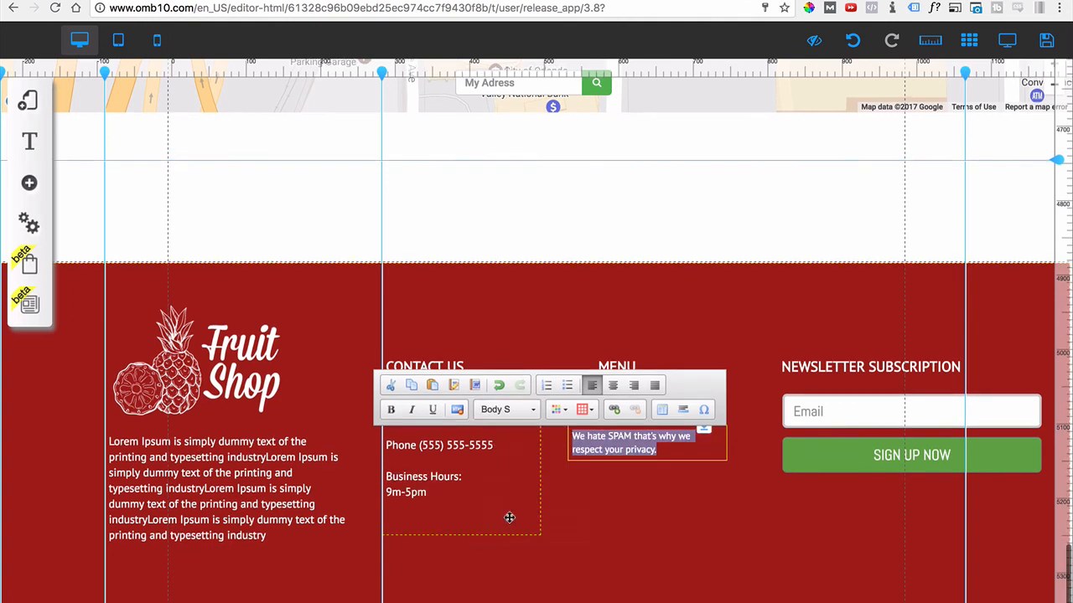
Center the anti-spam note's text, then place the block directly below the SIGN UP NOW button and widen it to the button's width.
click(612, 385)
click(673, 482)
drag(682, 447, 886, 493)
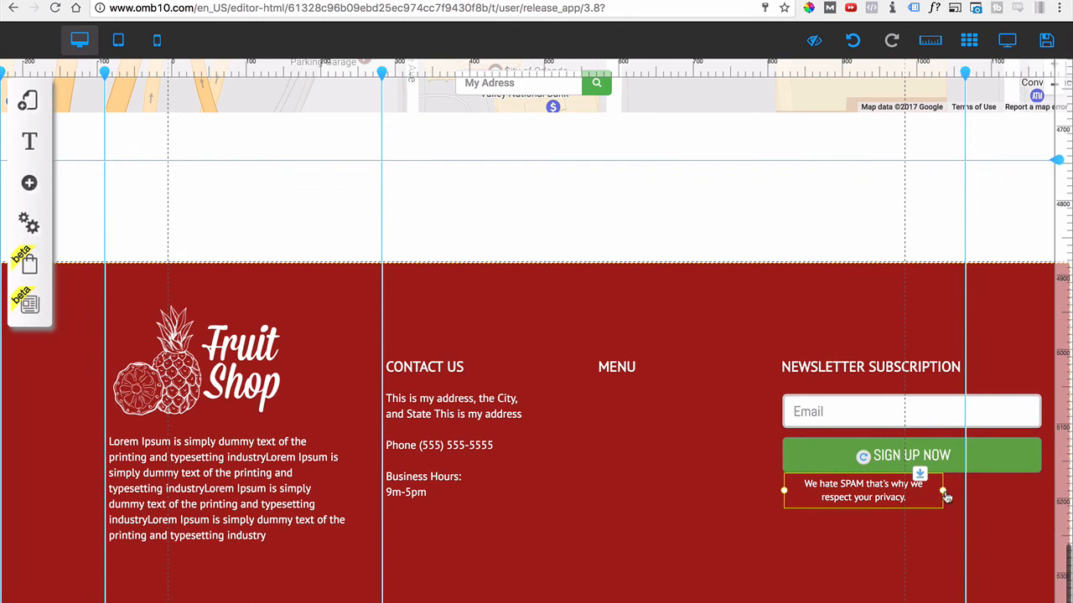
drag(945, 494, 1036, 495)
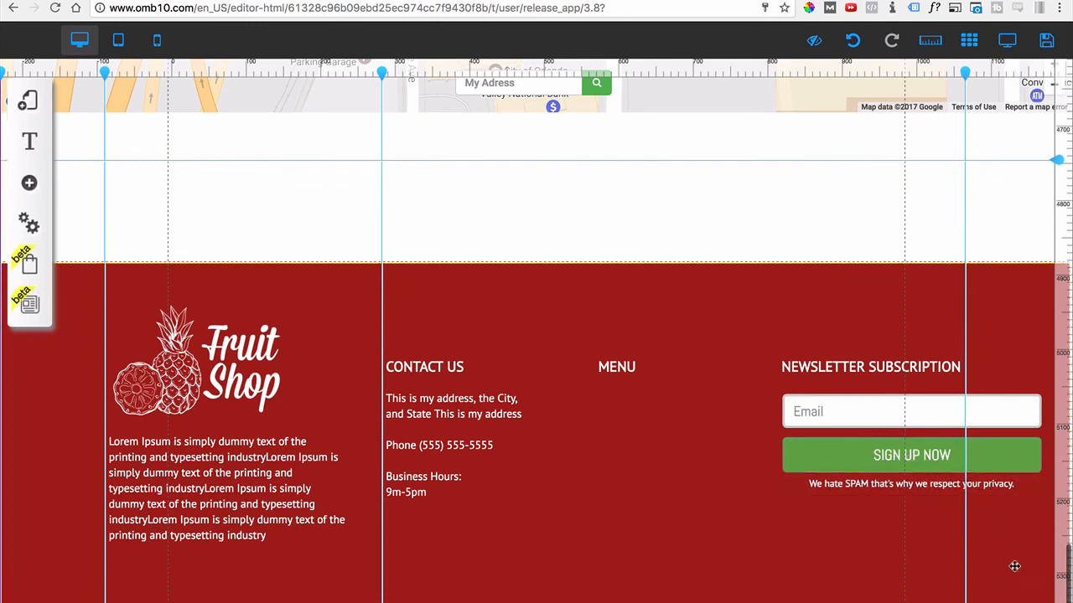
Italicize the anti-spam note below the newsletter form.
double_click(843, 486)
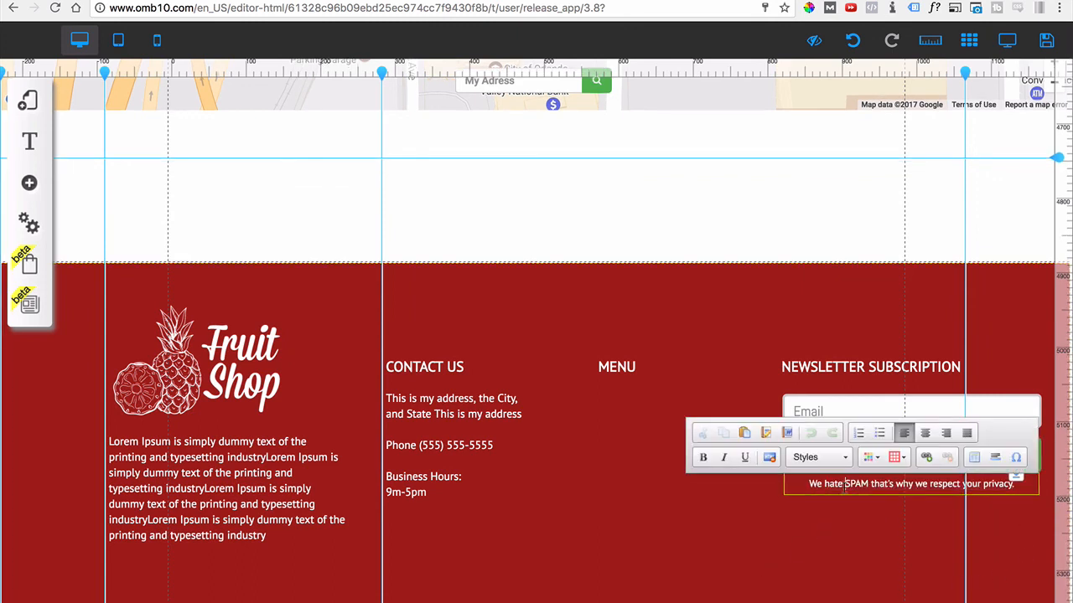
click(724, 456)
click(743, 522)
Move the red footer up flush against the Google map's lower edge and save the site, including the default layout and Home page.
scroll(439, 521, up, 2)
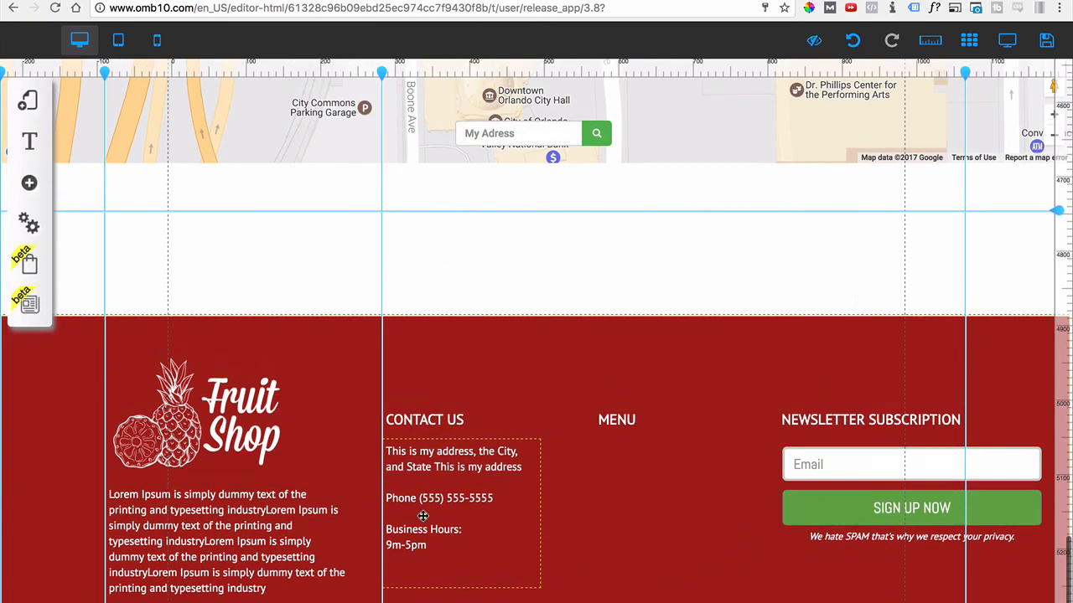
scroll(517, 372, up, 7)
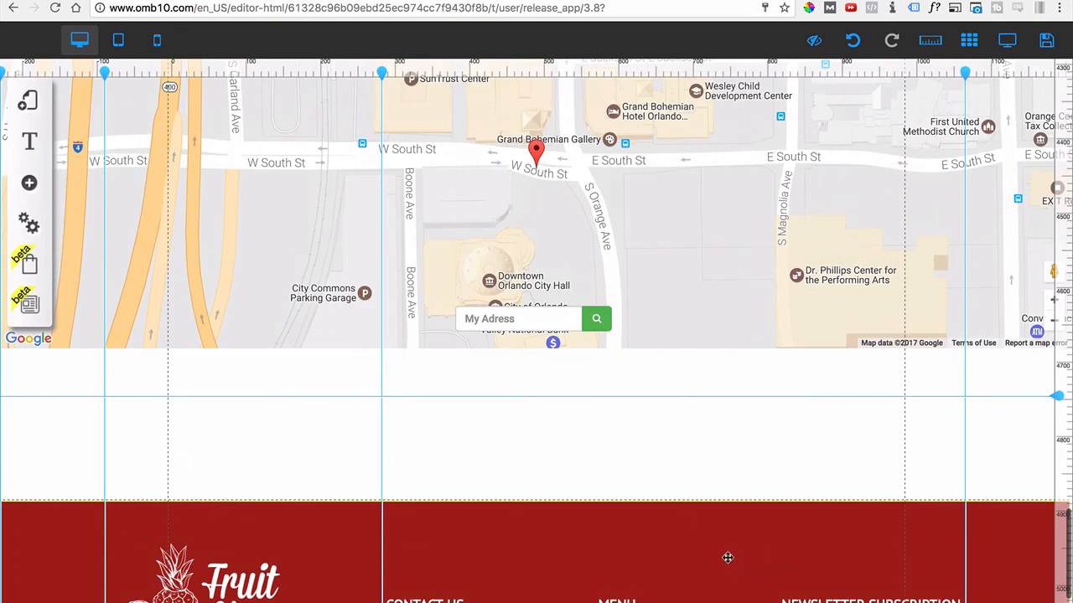
scroll(727, 557, up, 6)
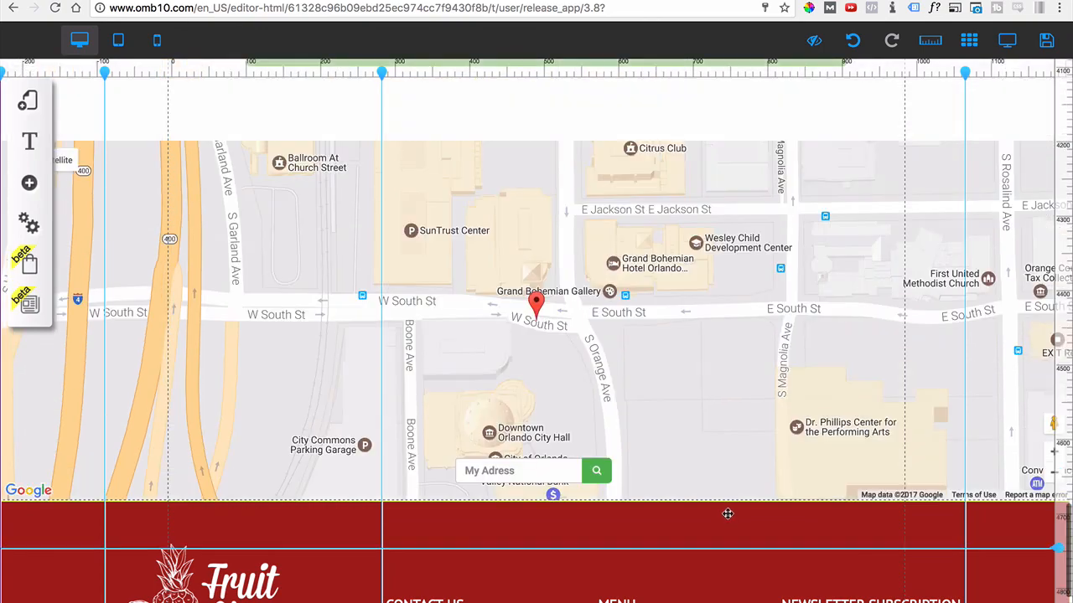
scroll(726, 512, up, 3)
scroll(690, 438, down, 7)
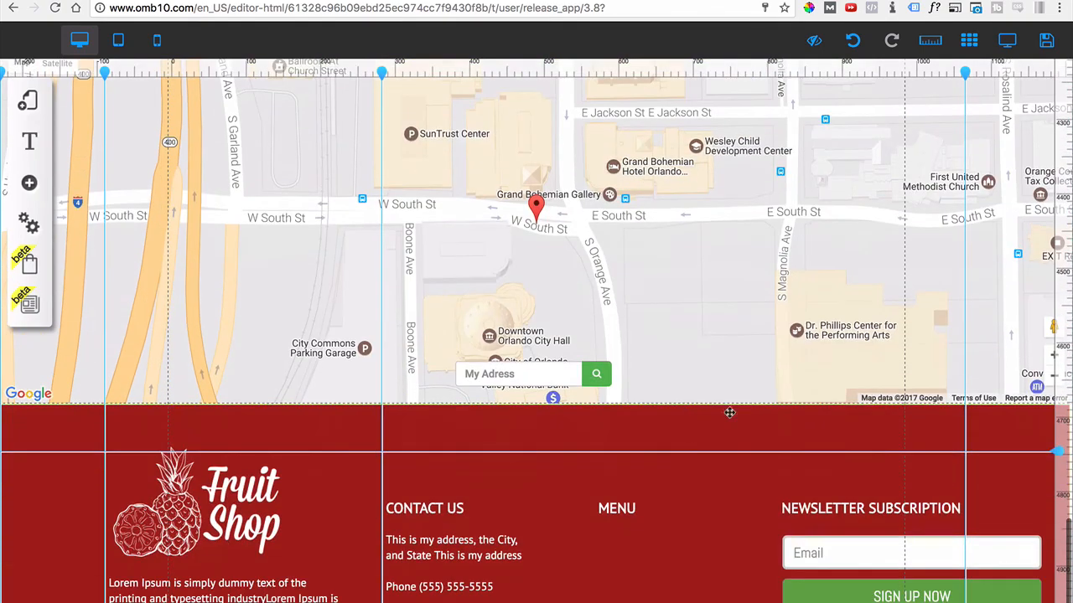
click(1046, 42)
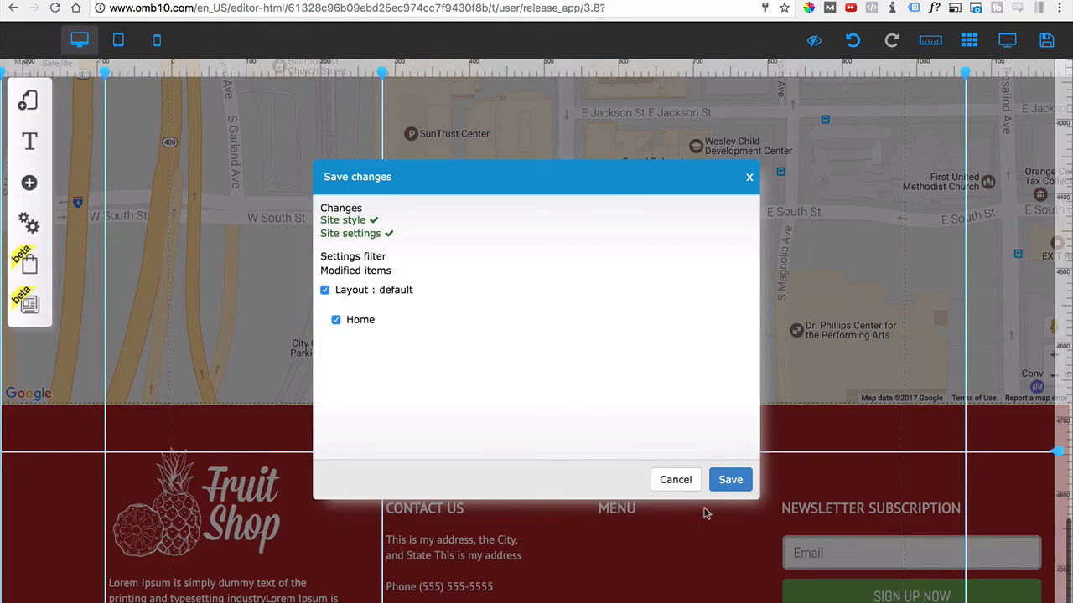
click(730, 479)
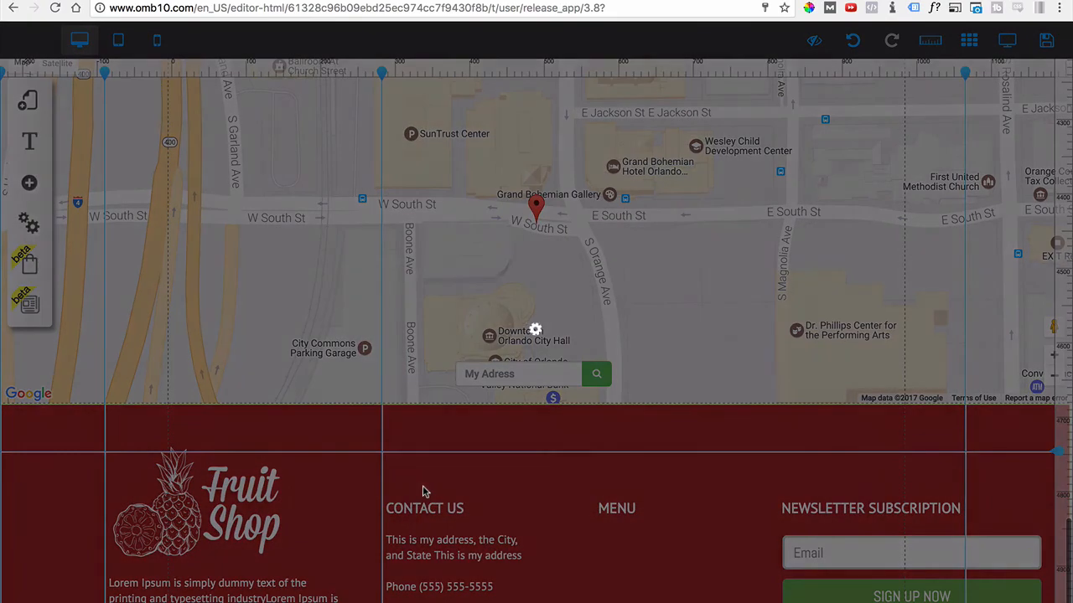